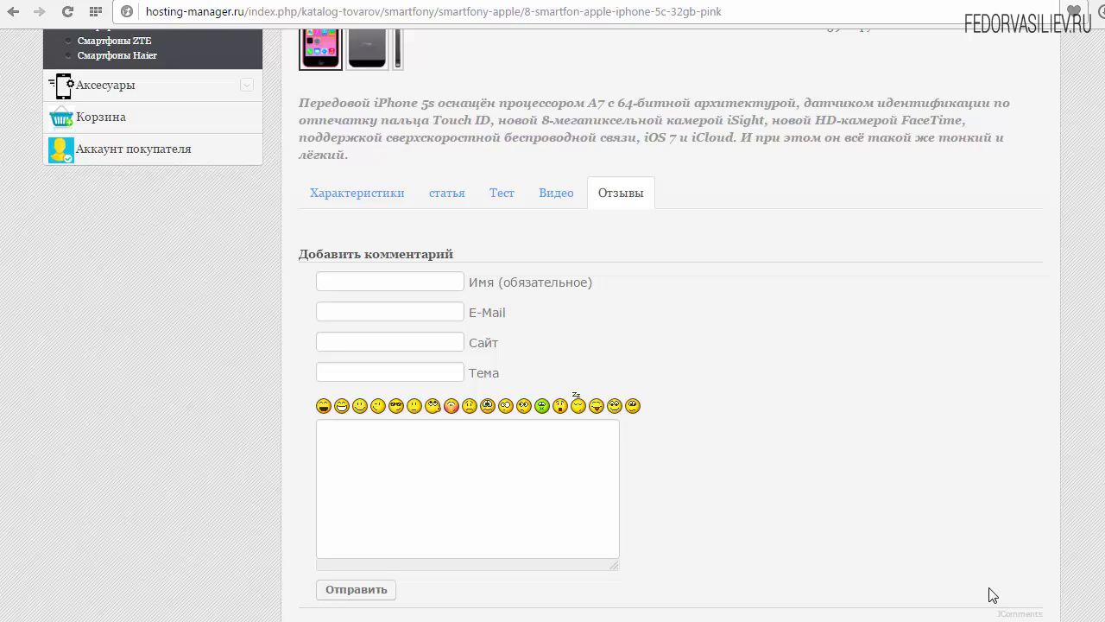
{"action": "left_click", "coordinate": [405, 283]}
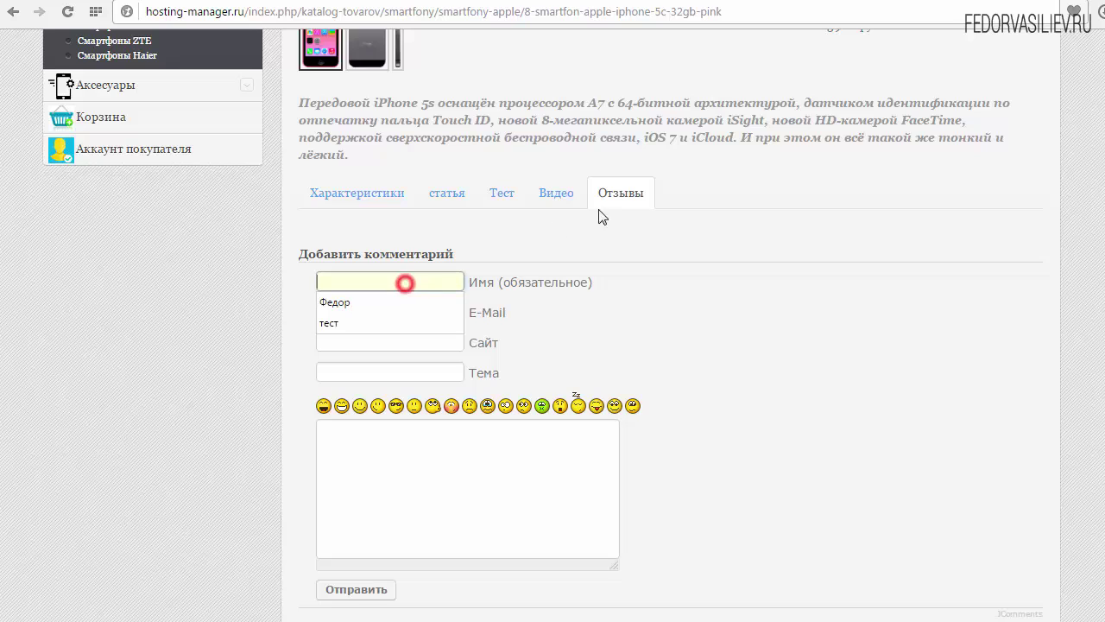
{"action": "left_click", "coordinate": [421, 460]}
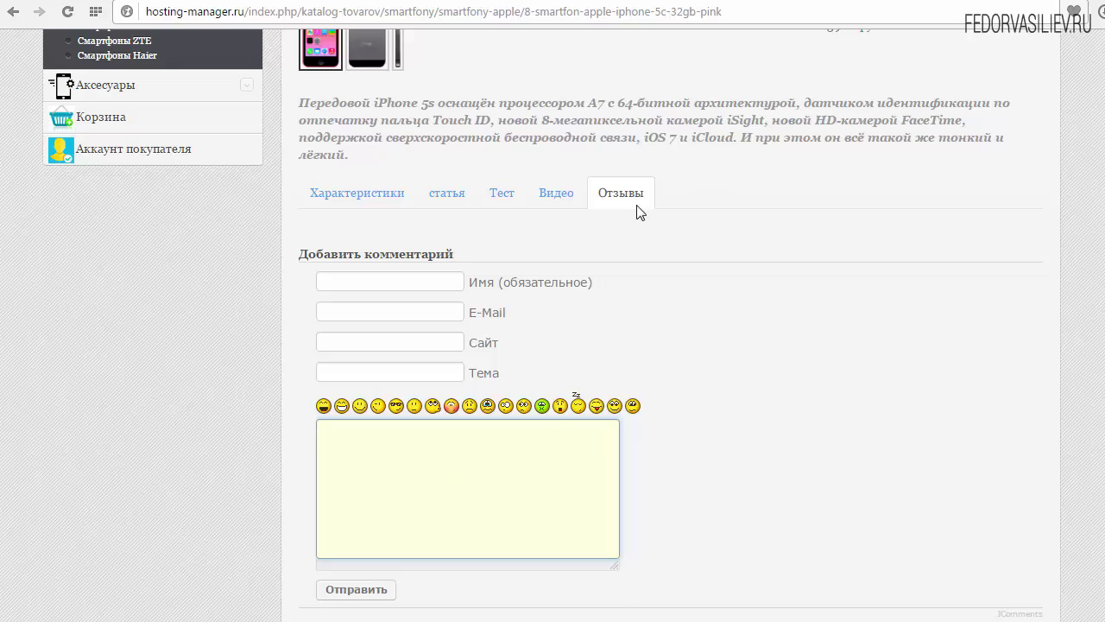
{"action": "scroll", "coordinate": [740, 316], "scroll_direction": "up", "scroll_amount": 1}
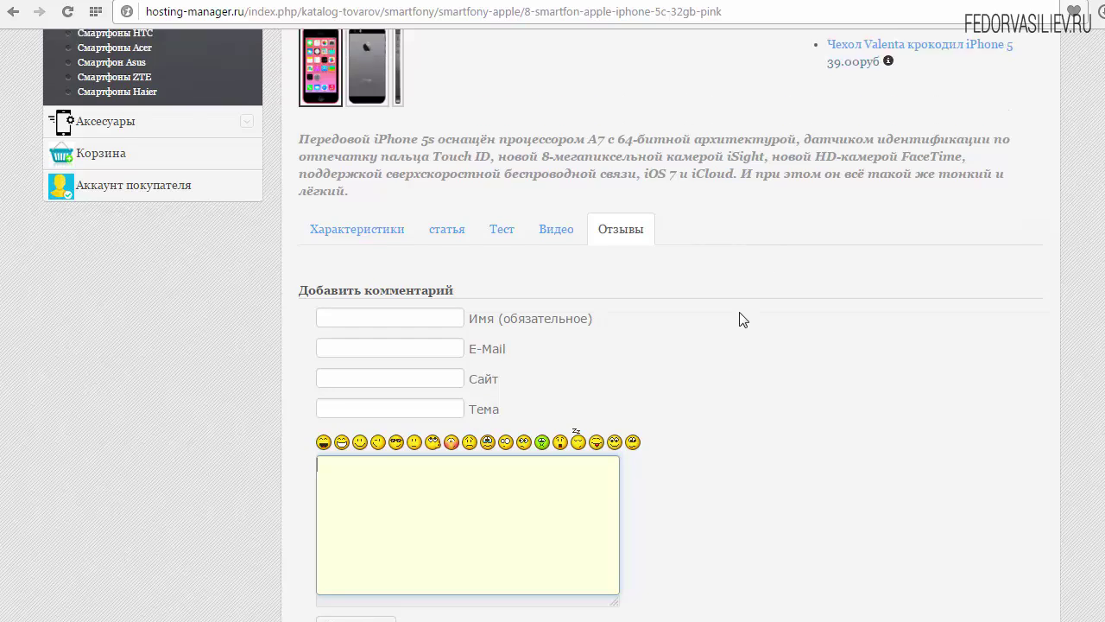
{"action": "scroll", "coordinate": [691, 380], "scroll_direction": "down", "scroll_amount": 3}
{"action": "scroll", "coordinate": [725, 383], "scroll_direction": "up", "scroll_amount": 2}
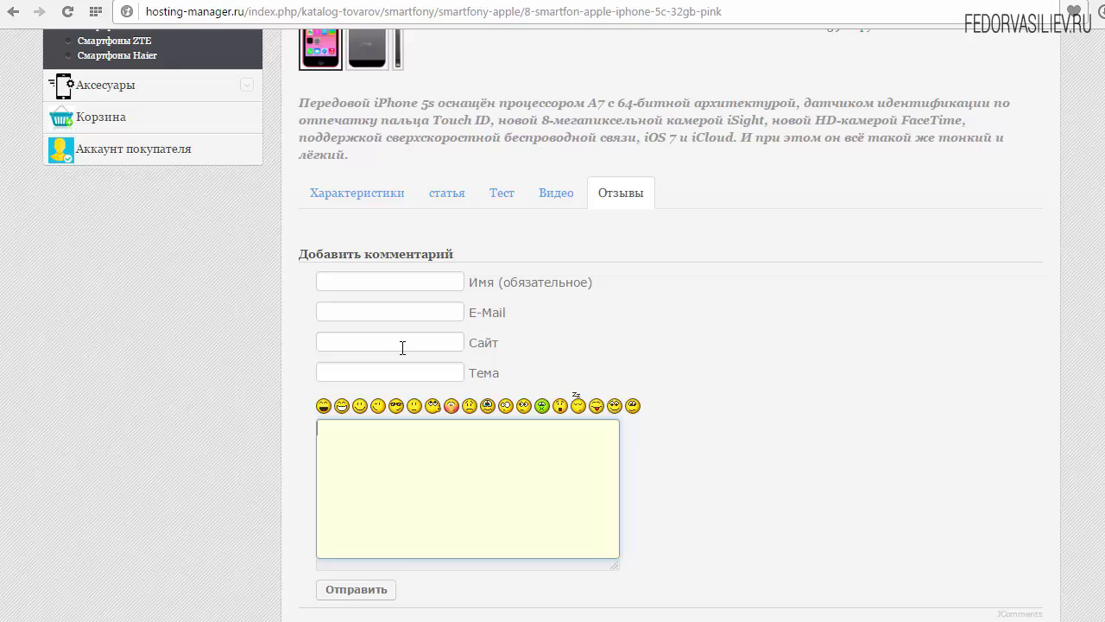
- Install the Joomla extension package plg_jkcomments_vkcomments_2.0.rc.zip from the Бонусы folder inside Дополнительные материалы
{"action": "key", "text": "alt+Tab"}
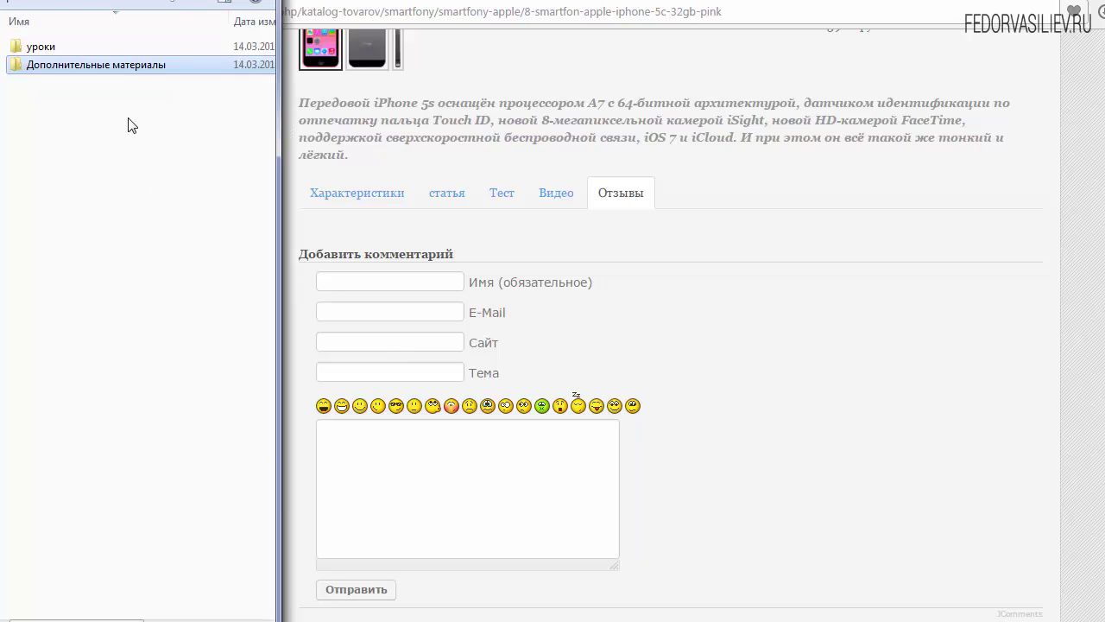
{"action": "double_click", "coordinate": [82, 67]}
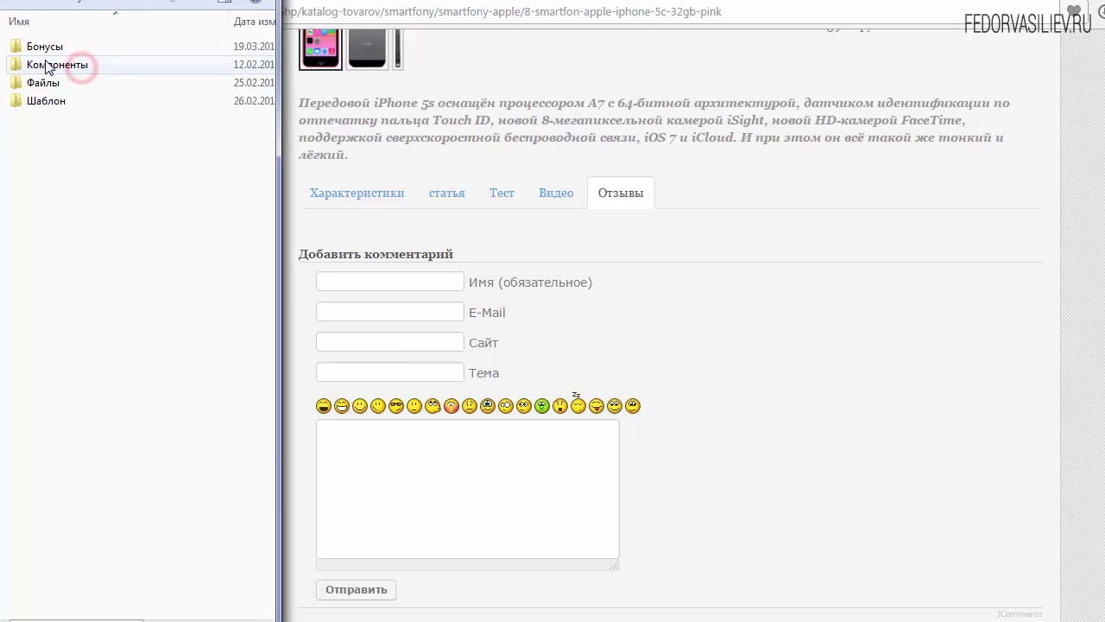
{"action": "double_click", "coordinate": [55, 45]}
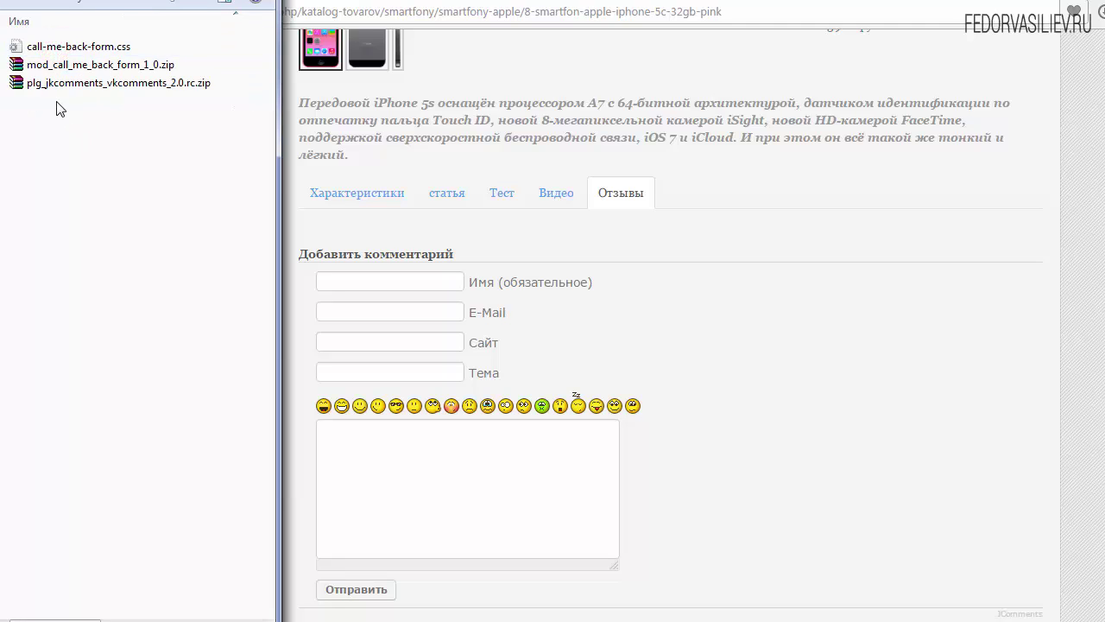
{"action": "left_click", "coordinate": [101, 82]}
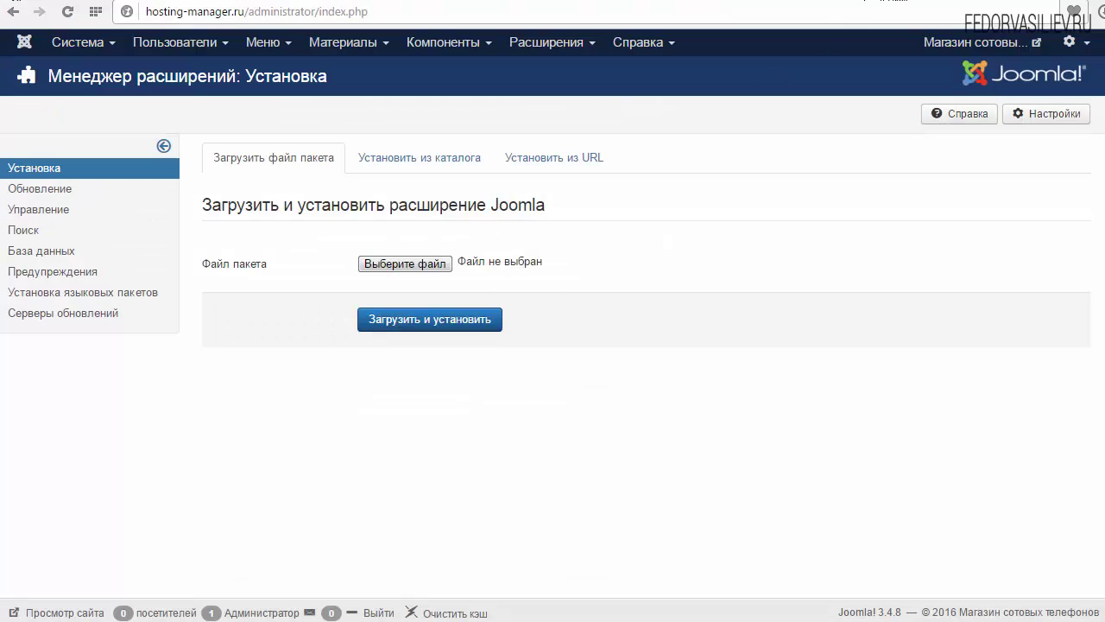
{"action": "key", "text": "alt+Tab"}
{"action": "left_click_drag", "start_coordinate": [64, 84], "coordinate": [484, 271]}
{"action": "left_click", "coordinate": [438, 319]}
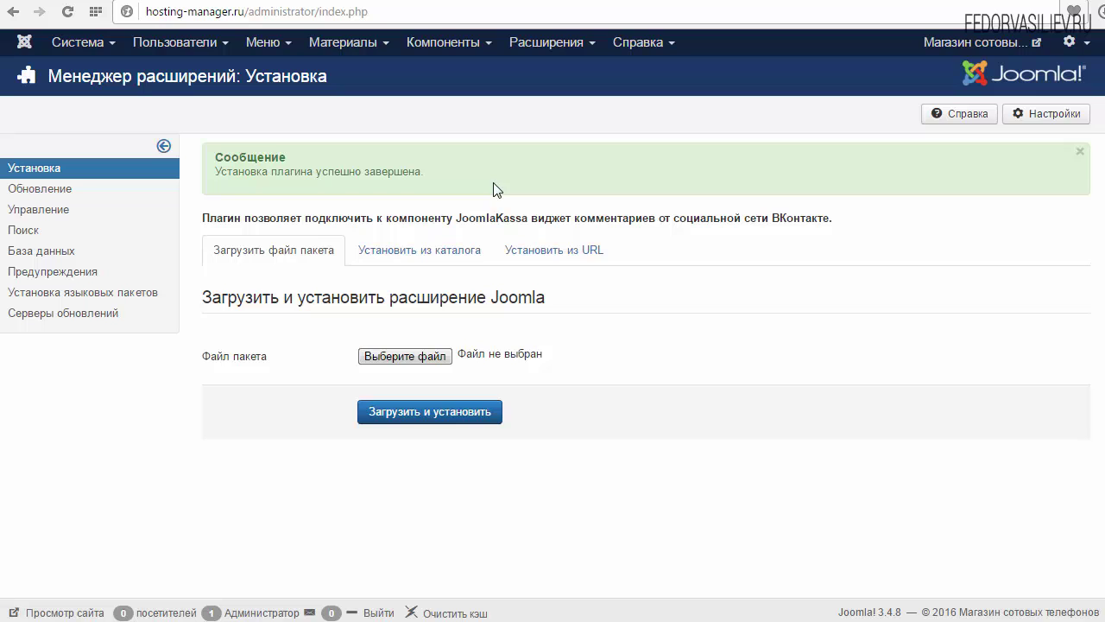
- Open the Joomla plugin manager and sort the plugins by ID in descending order
{"action": "left_click", "coordinate": [546, 43]}
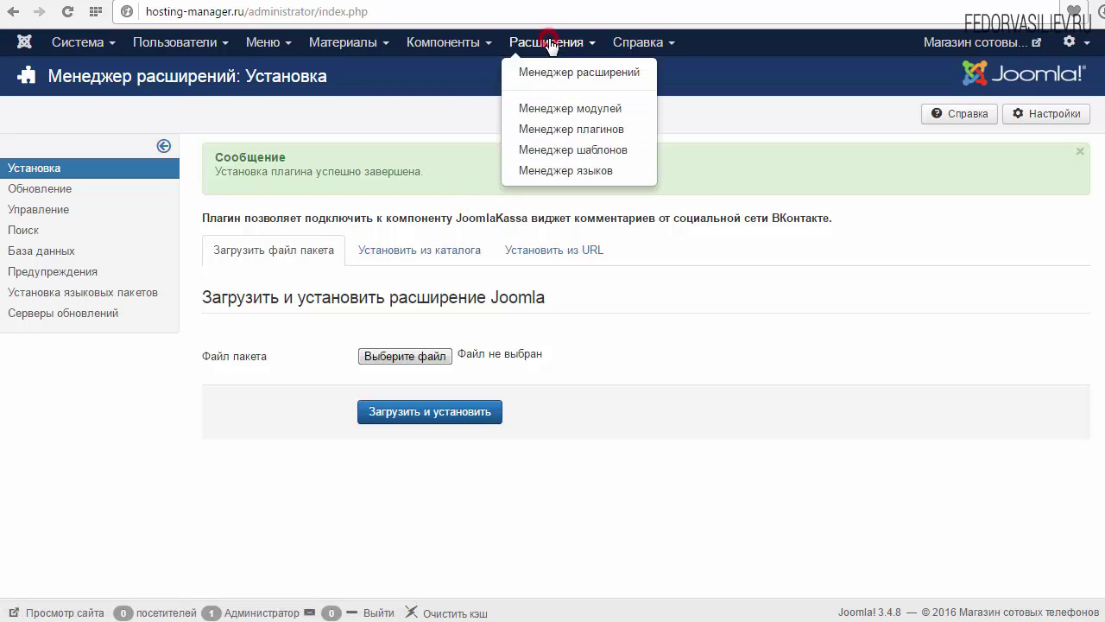
{"action": "left_click", "coordinate": [576, 138]}
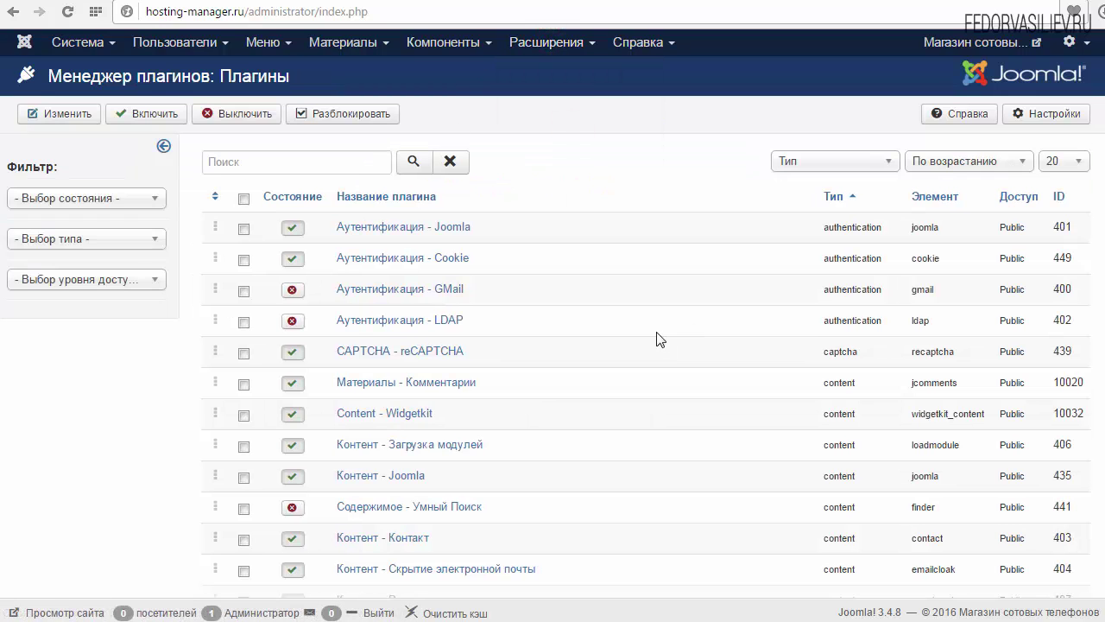
{"action": "left_click", "coordinate": [1059, 197]}
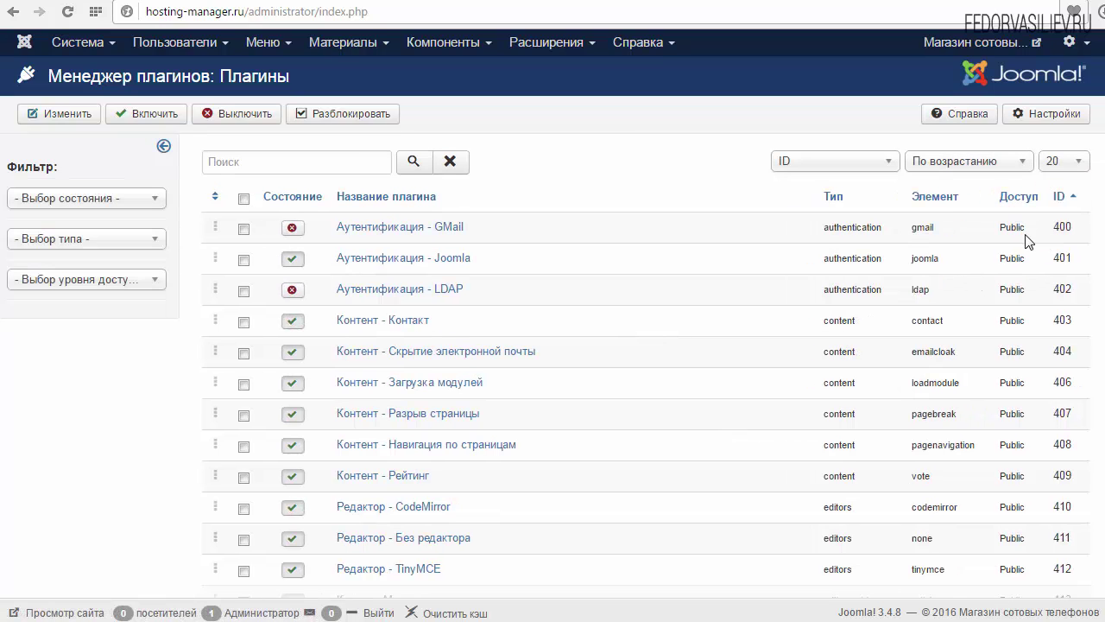
{"action": "left_click", "coordinate": [1059, 197]}
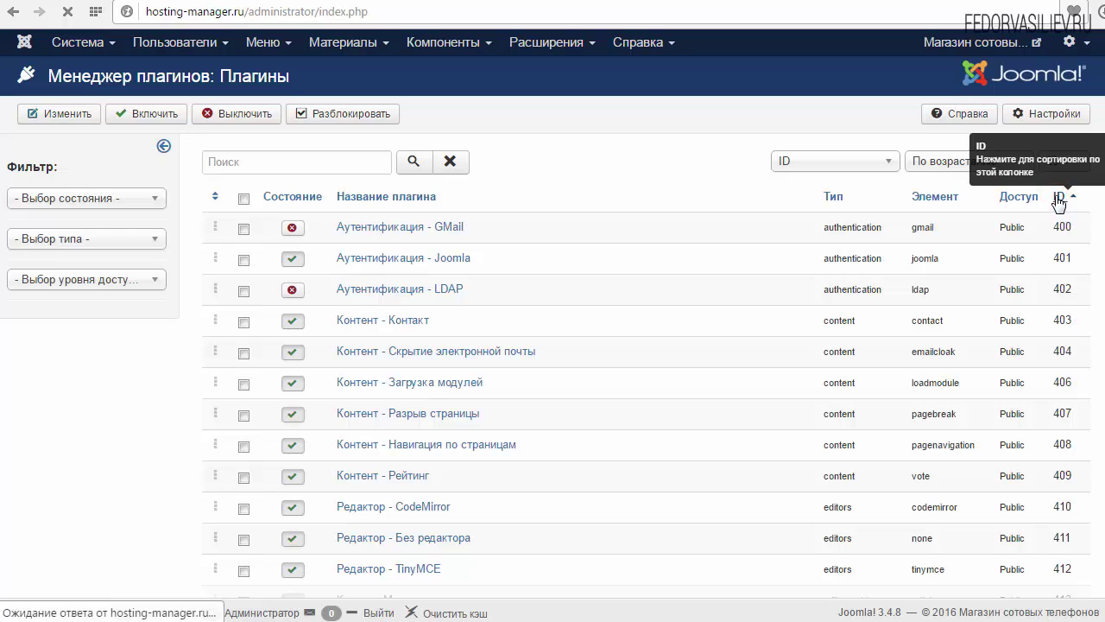
- Open the JoomlaKassa Комментарии - ВКонтакте plugin and set its state to Включено
{"action": "double_click", "coordinate": [575, 228]}
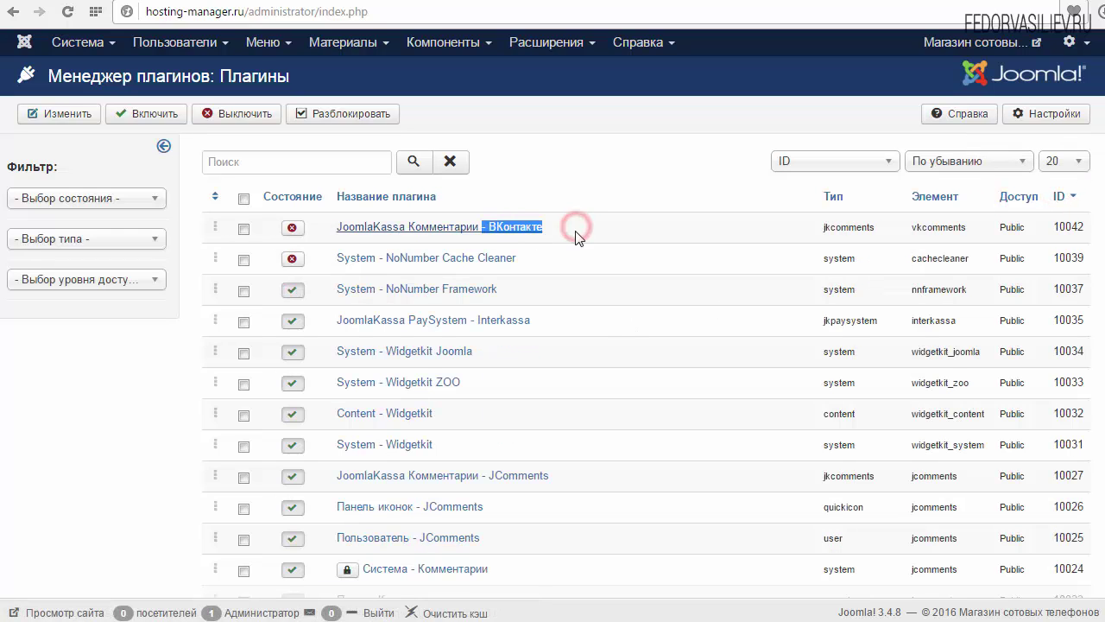
{"action": "left_click", "coordinate": [590, 228]}
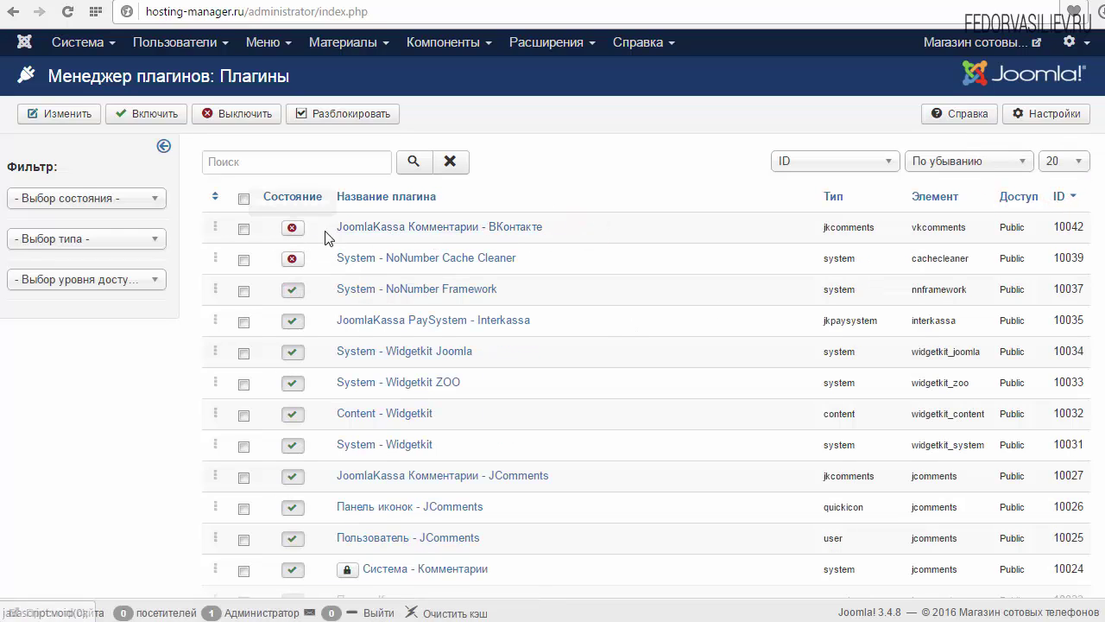
{"action": "left_click", "coordinate": [383, 227]}
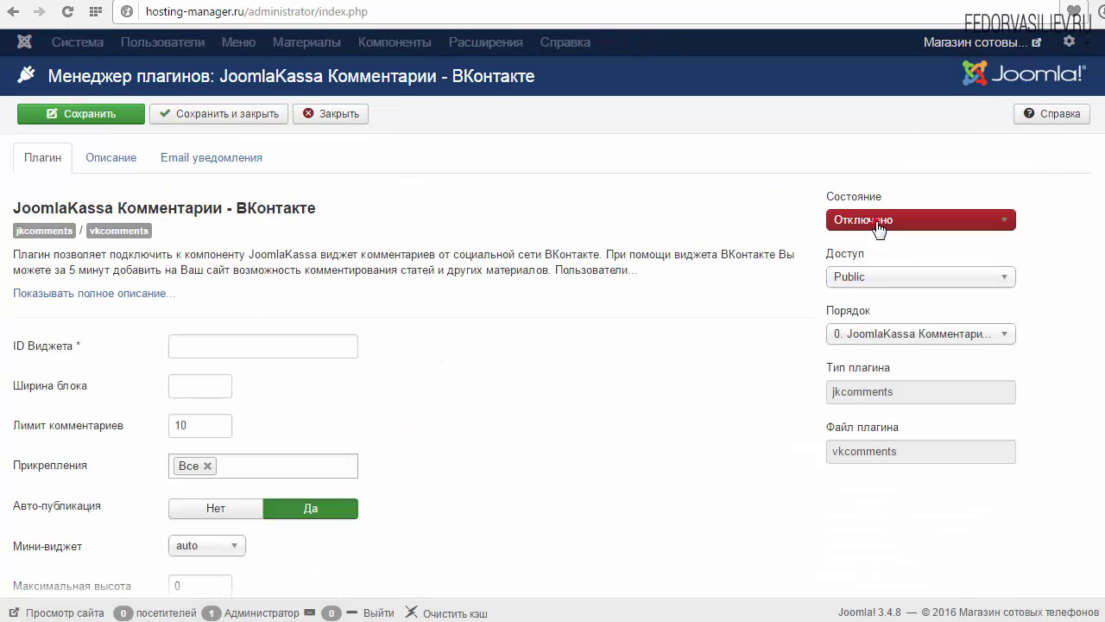
{"action": "left_click", "coordinate": [869, 220]}
{"action": "left_click", "coordinate": [868, 242]}
- Show the plugin's full description and follow its note's link to the VK comments widget page
{"action": "scroll", "coordinate": [29, 230], "scroll_direction": "down", "scroll_amount": 1}
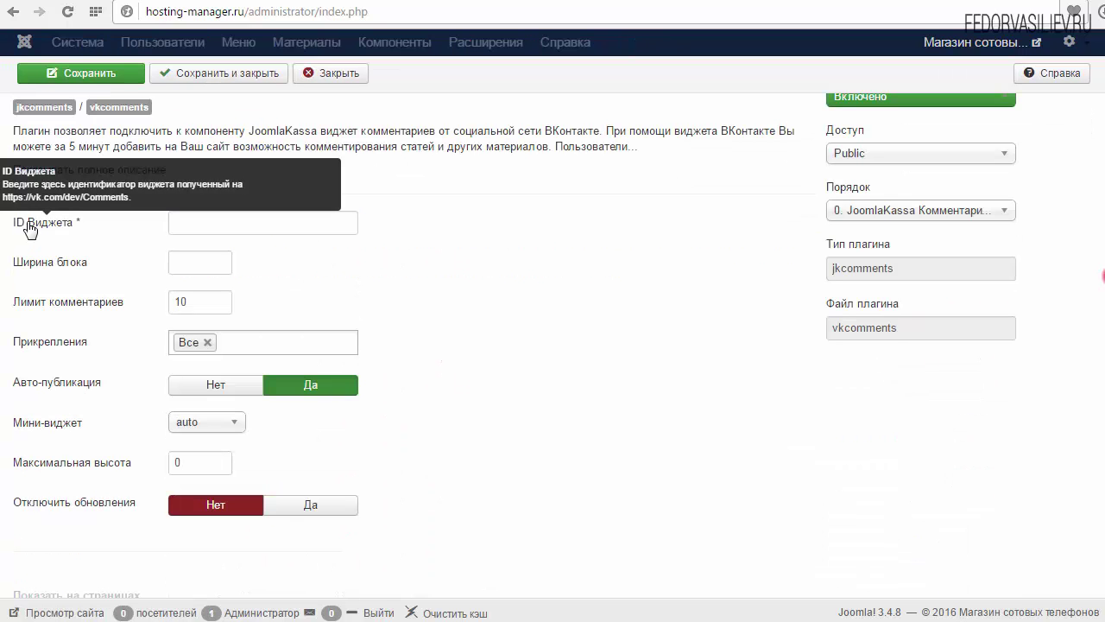
{"action": "scroll", "coordinate": [225, 266], "scroll_direction": "up", "scroll_amount": 1}
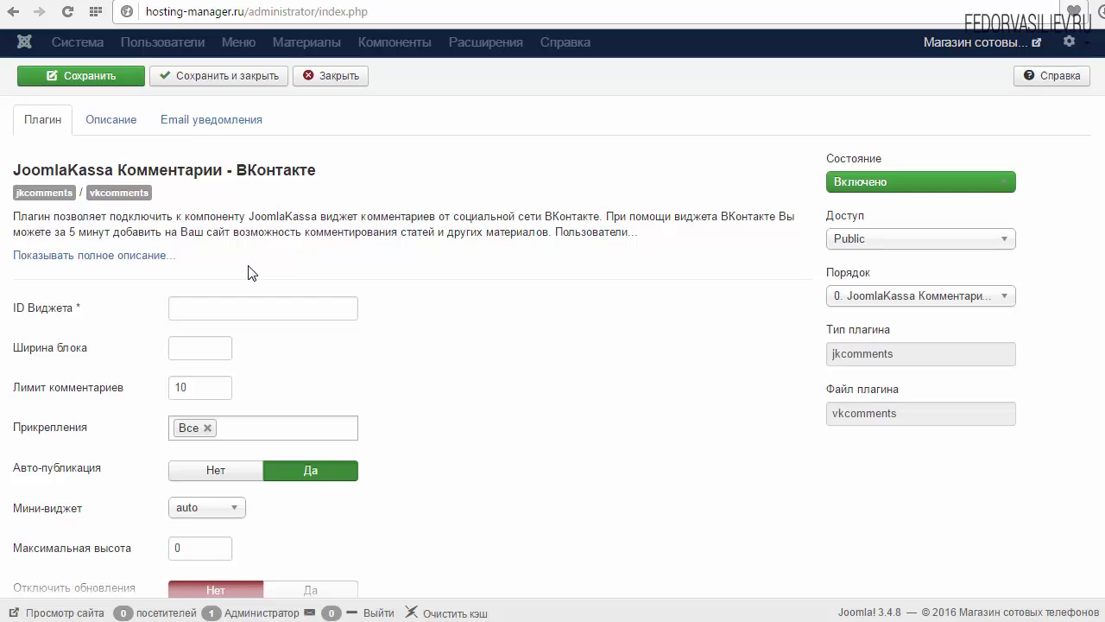
{"action": "scroll", "coordinate": [251, 272], "scroll_direction": "down", "scroll_amount": 6}
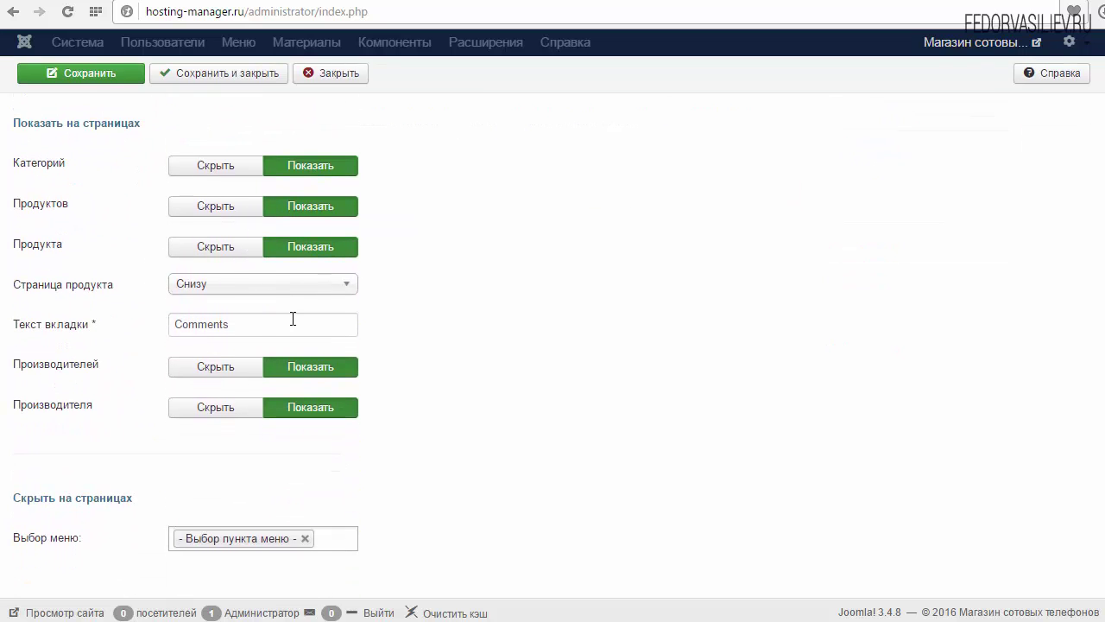
{"action": "scroll", "coordinate": [398, 348], "scroll_direction": "up", "scroll_amount": 8}
{"action": "left_click", "coordinate": [80, 294]}
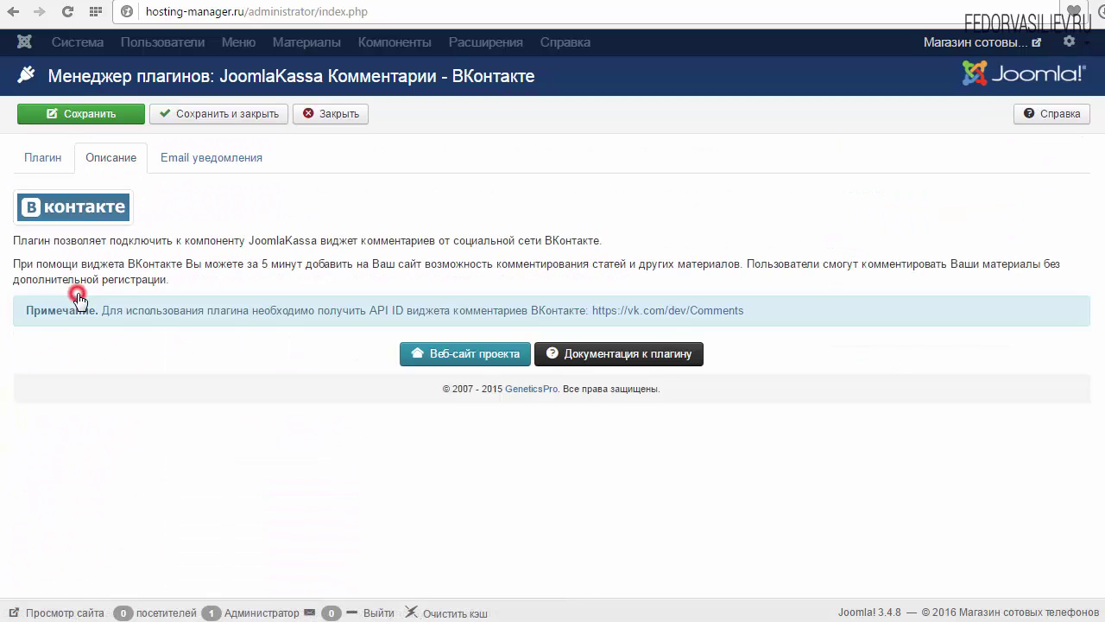
{"action": "double_click", "coordinate": [42, 308]}
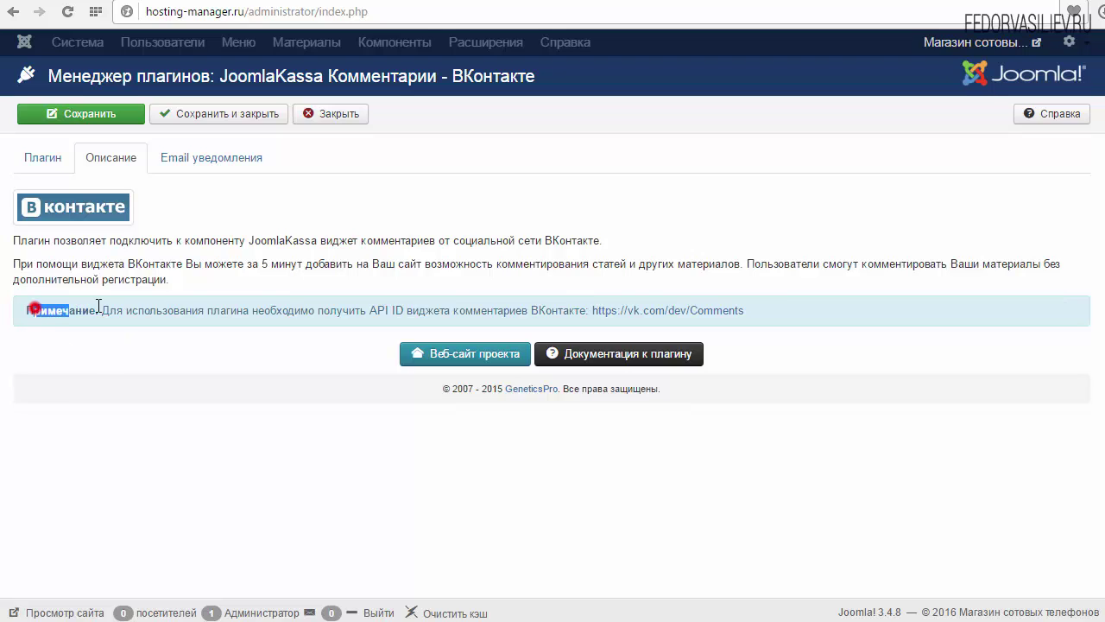
{"action": "left_click", "coordinate": [168, 328]}
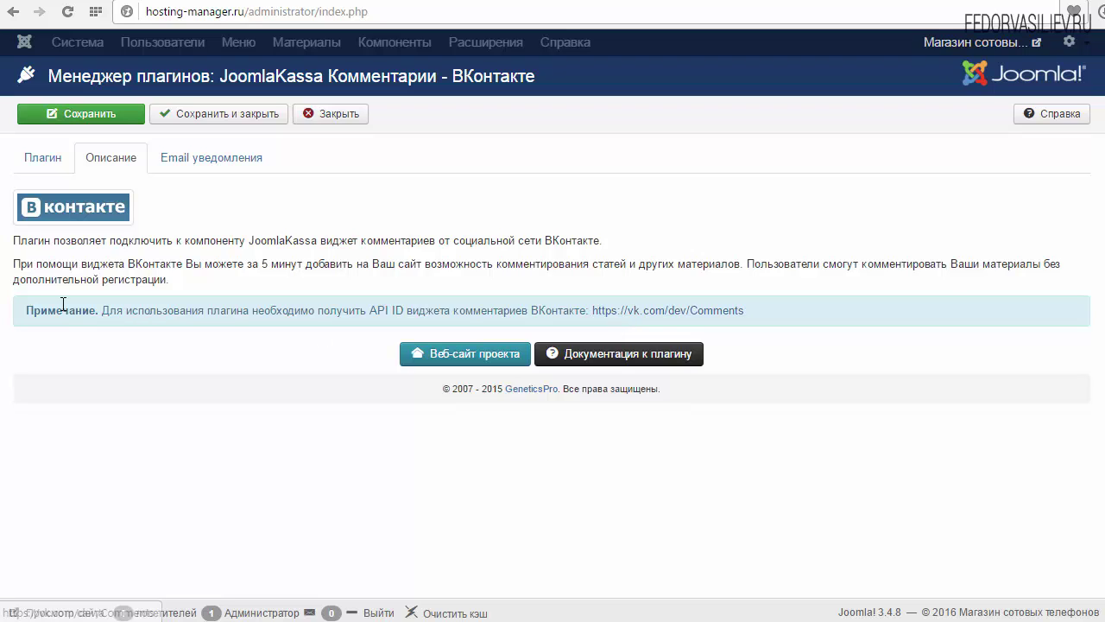
{"action": "left_click", "coordinate": [641, 312]}
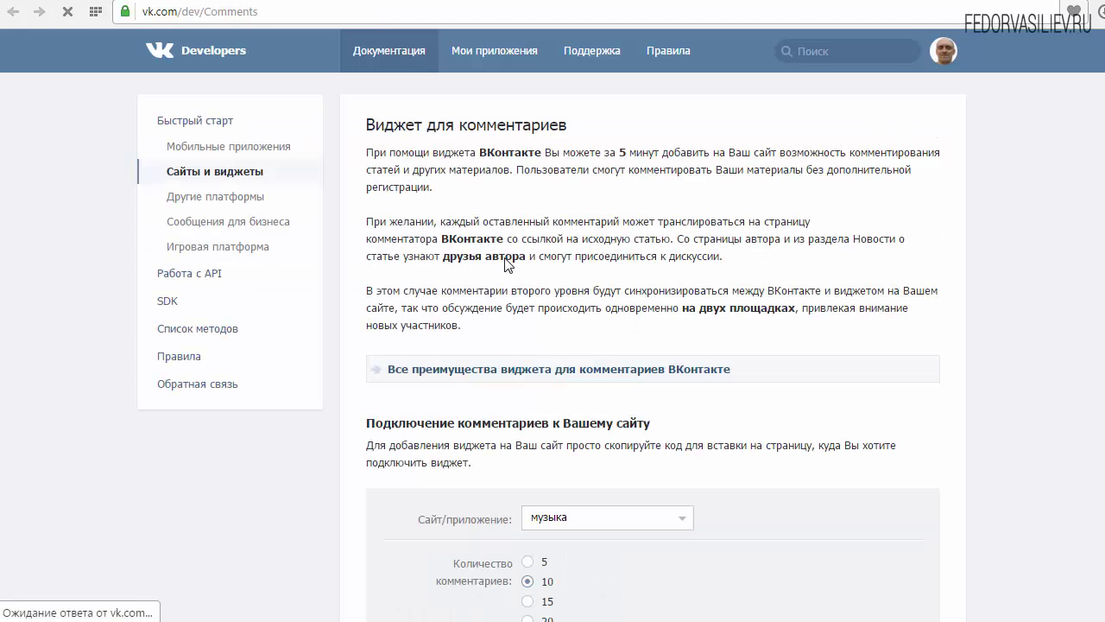
- Choose to connect a new site for the VK comments widget and name it "Магазин сотовых телефонов"
{"action": "scroll", "coordinate": [659, 232], "scroll_direction": "down", "scroll_amount": 3}
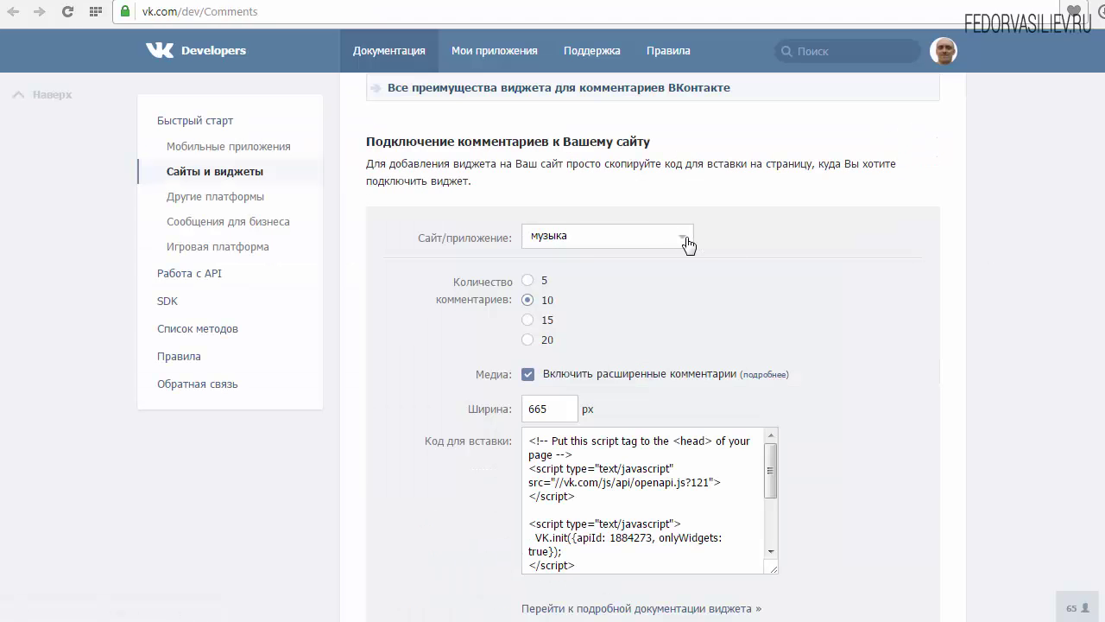
{"action": "left_click", "coordinate": [682, 235]}
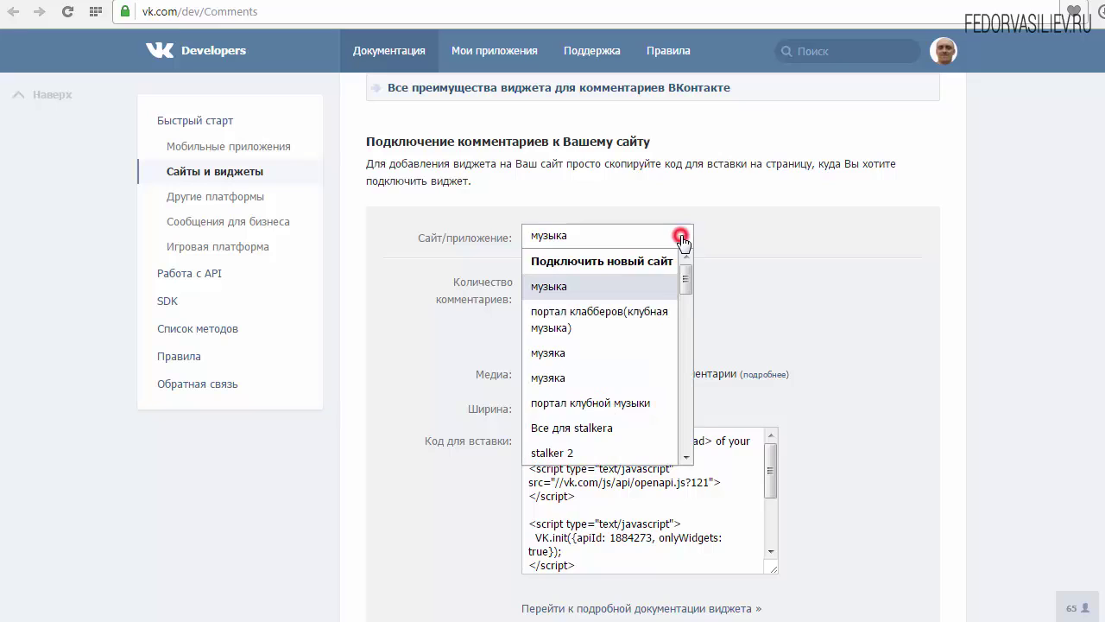
{"action": "left_click", "coordinate": [584, 262]}
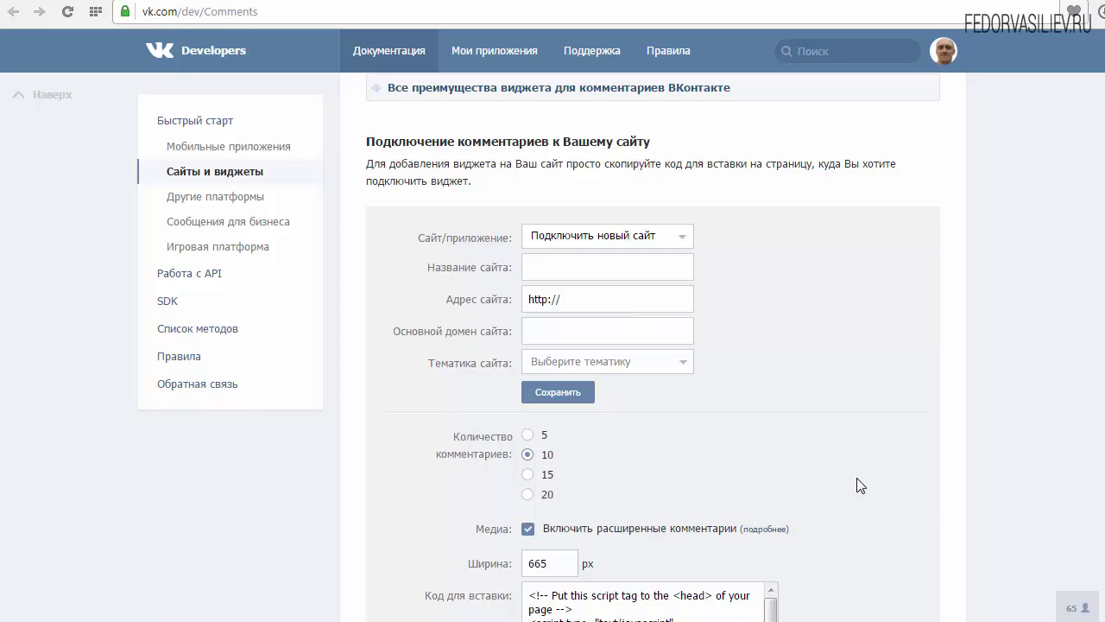
{"action": "right_click", "coordinate": [539, 267]}
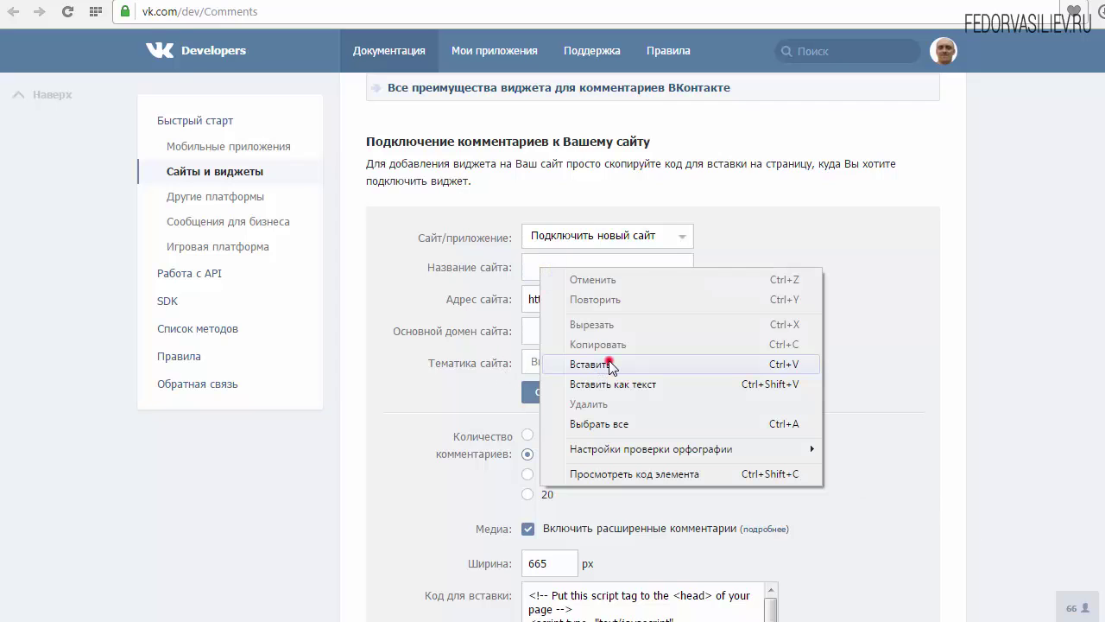
{"action": "left_click", "coordinate": [610, 365]}
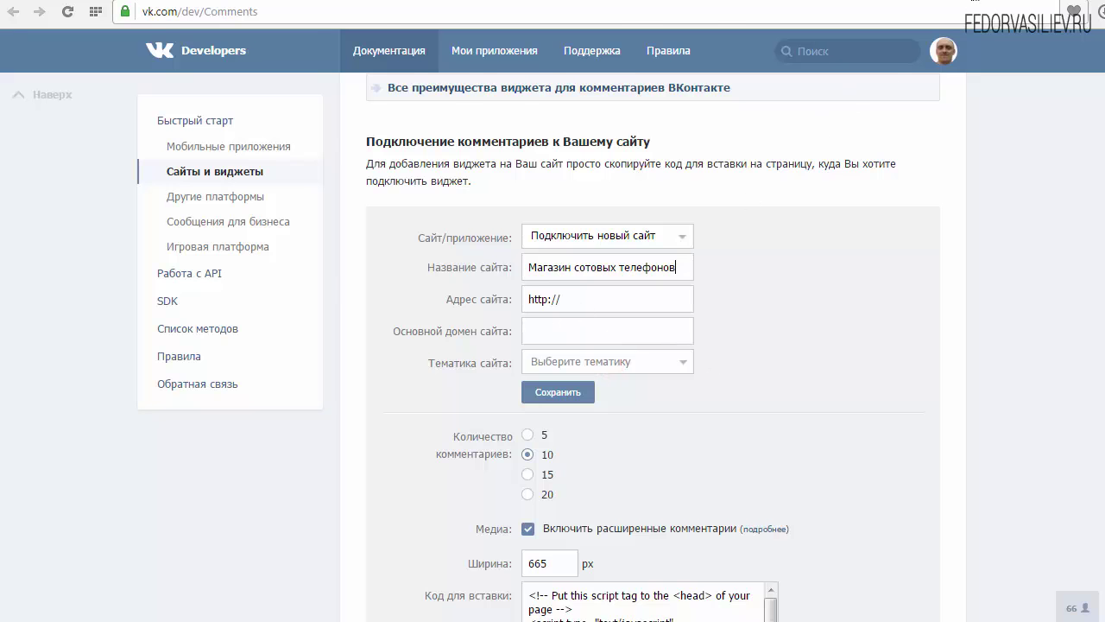
{"action": "left_click", "coordinate": [454, 2]}
{"action": "left_click", "coordinate": [215, 12]}
{"action": "left_click", "coordinate": [193, 12]}
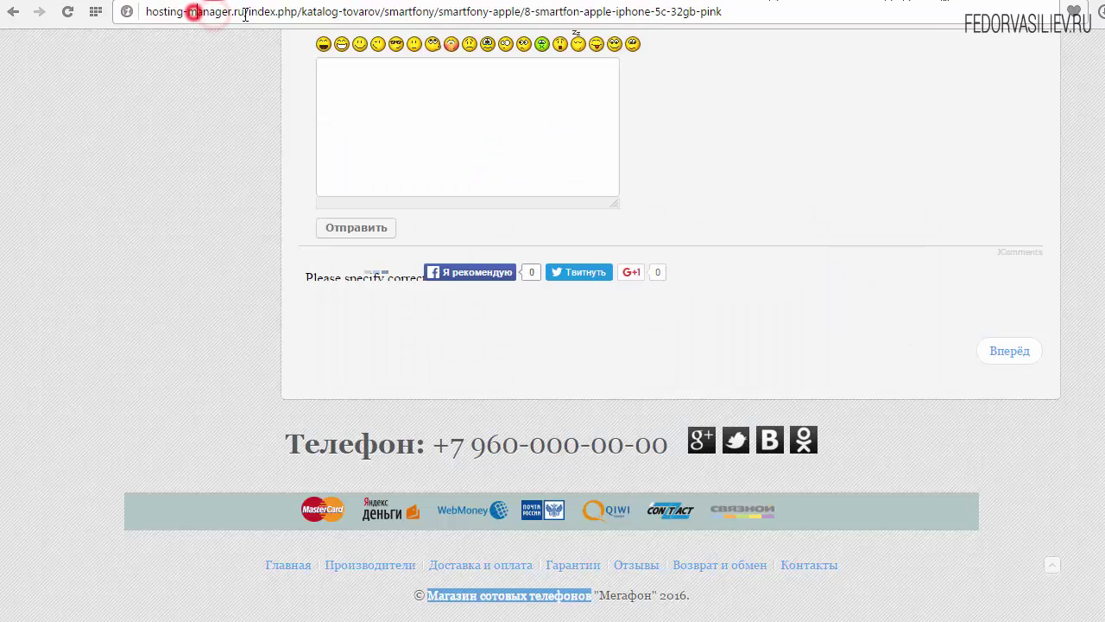
{"action": "left_click_drag", "start_coordinate": [145, 12], "coordinate": [242, 12]}
{"action": "right_click", "coordinate": [186, 14]}
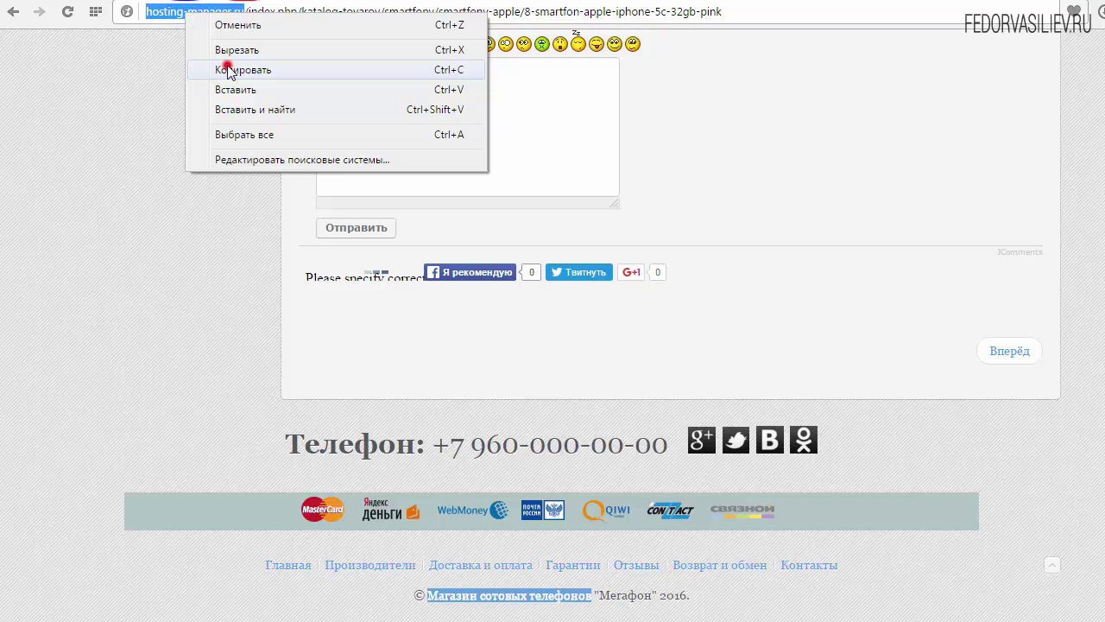
{"action": "left_click", "coordinate": [227, 70]}
{"action": "left_click", "coordinate": [894, 3]}
{"action": "left_click_drag", "start_coordinate": [602, 307], "coordinate": [478, 299]}
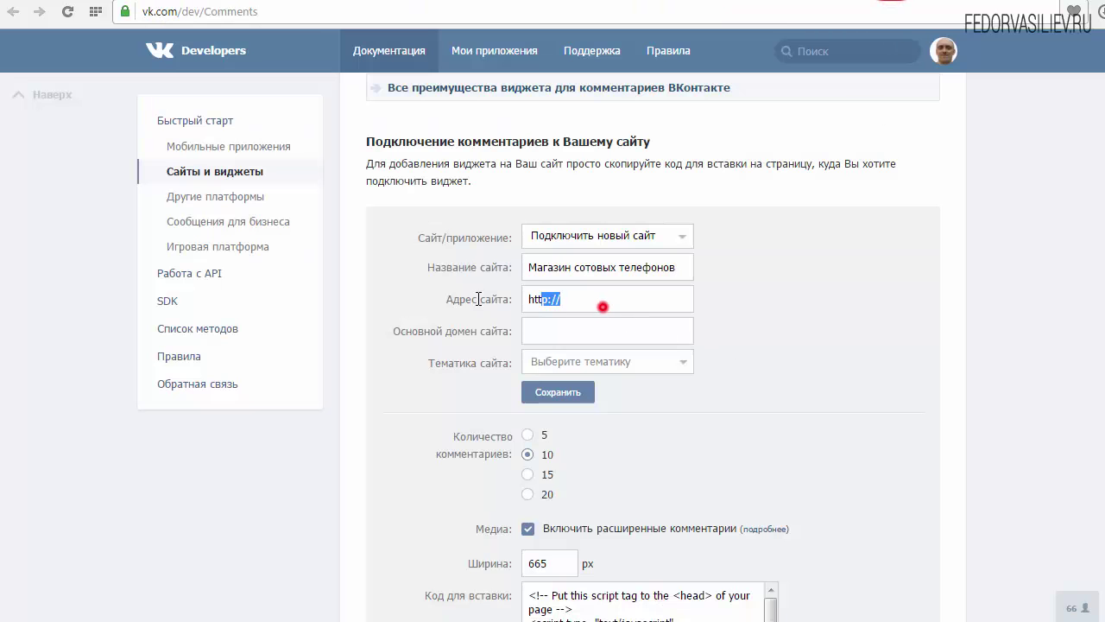
{"action": "right_click", "coordinate": [525, 300]}
{"action": "left_click", "coordinate": [570, 352]}
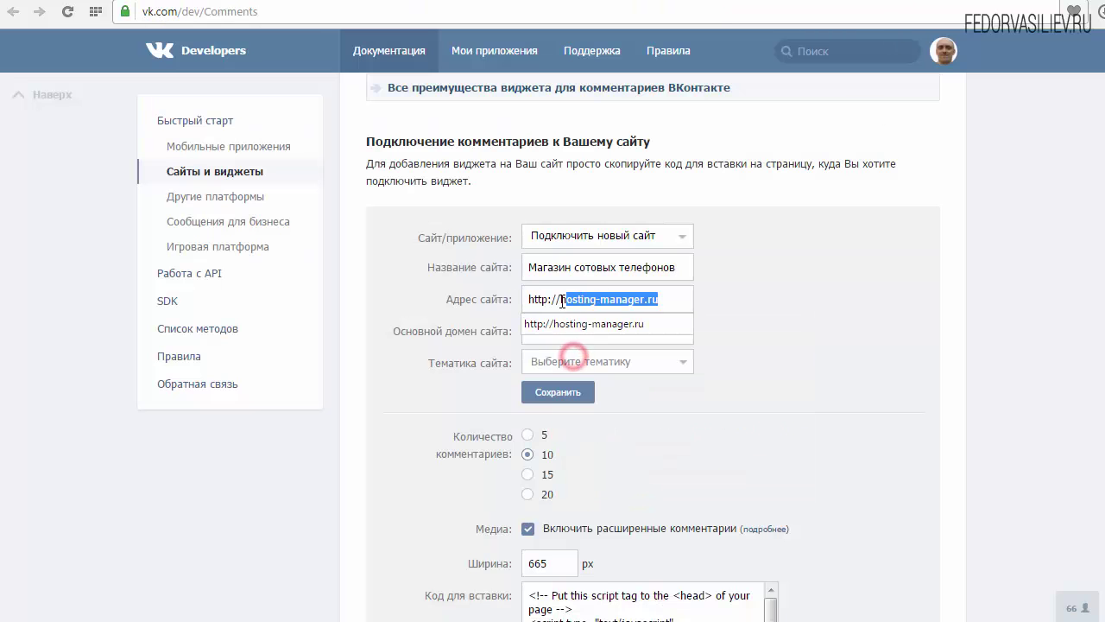
- Copy the domain from the site address and set the main site domain to hosting-manager.ru
{"action": "right_click", "coordinate": [565, 300]}
{"action": "left_click", "coordinate": [611, 331]}
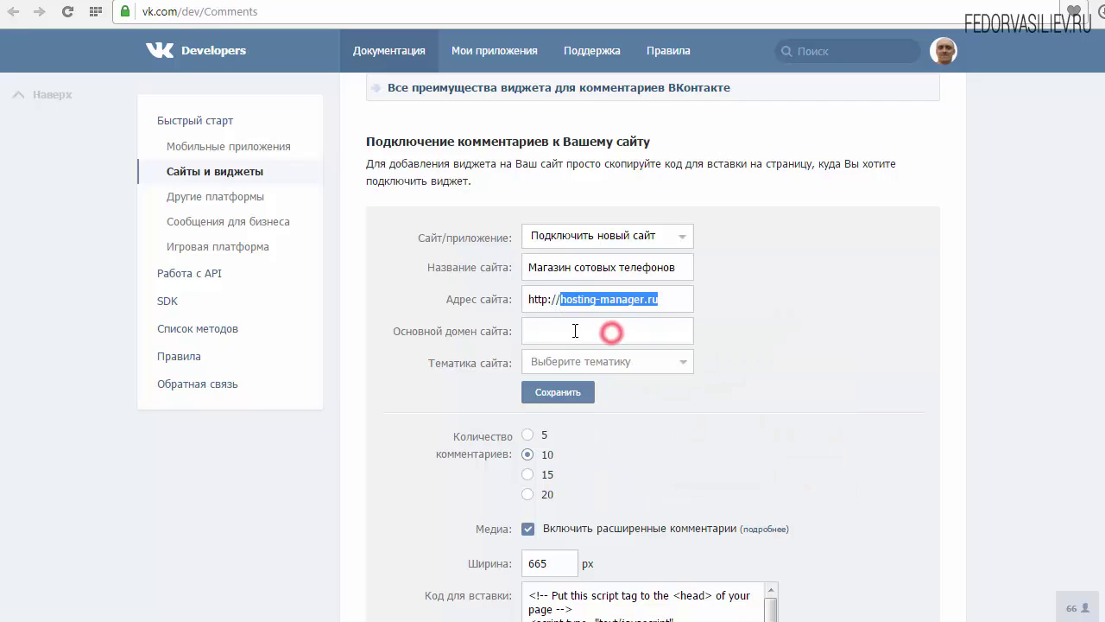
{"action": "left_click", "coordinate": [575, 331]}
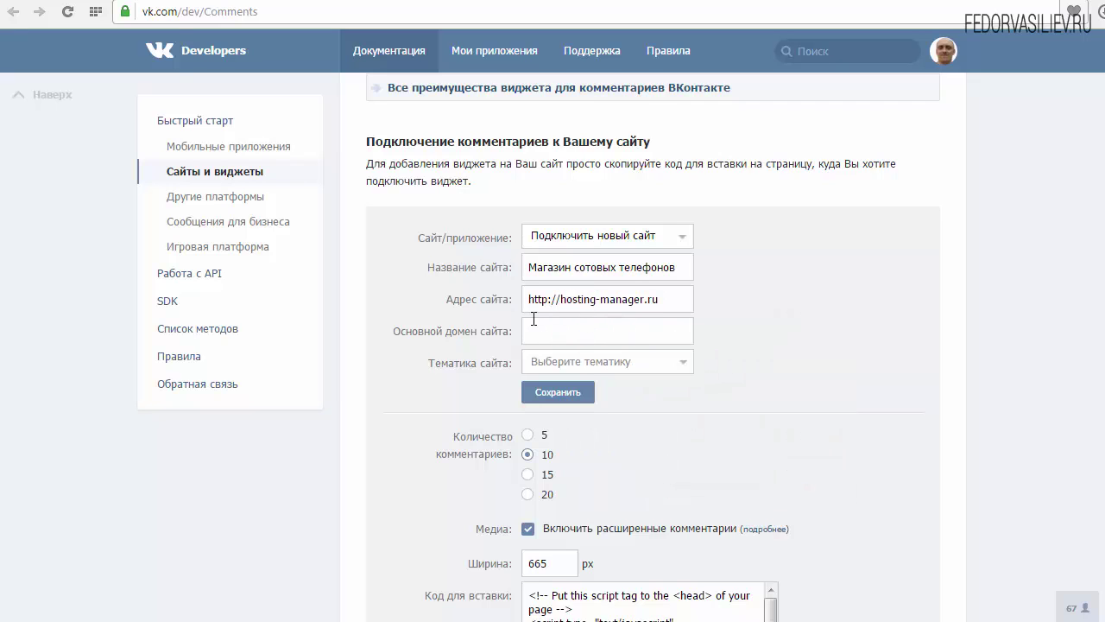
{"action": "right_click", "coordinate": [544, 336]}
{"action": "left_click", "coordinate": [591, 434]}
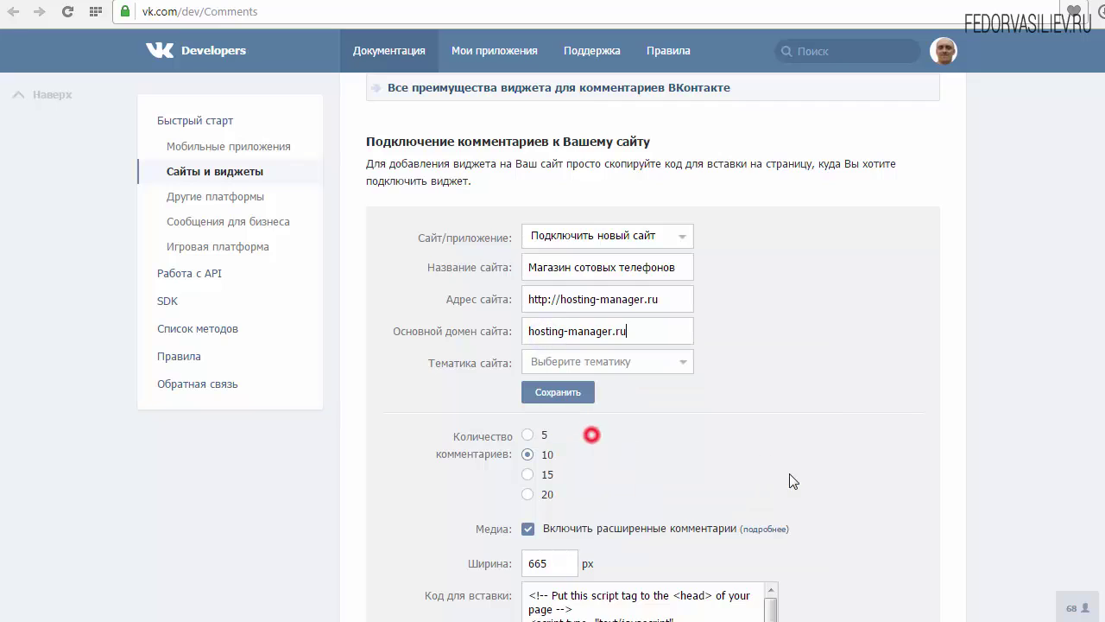
- Set the site topic to Бизнес, save the new site and submit the verification code from the picture
{"action": "left_click", "coordinate": [683, 362]}
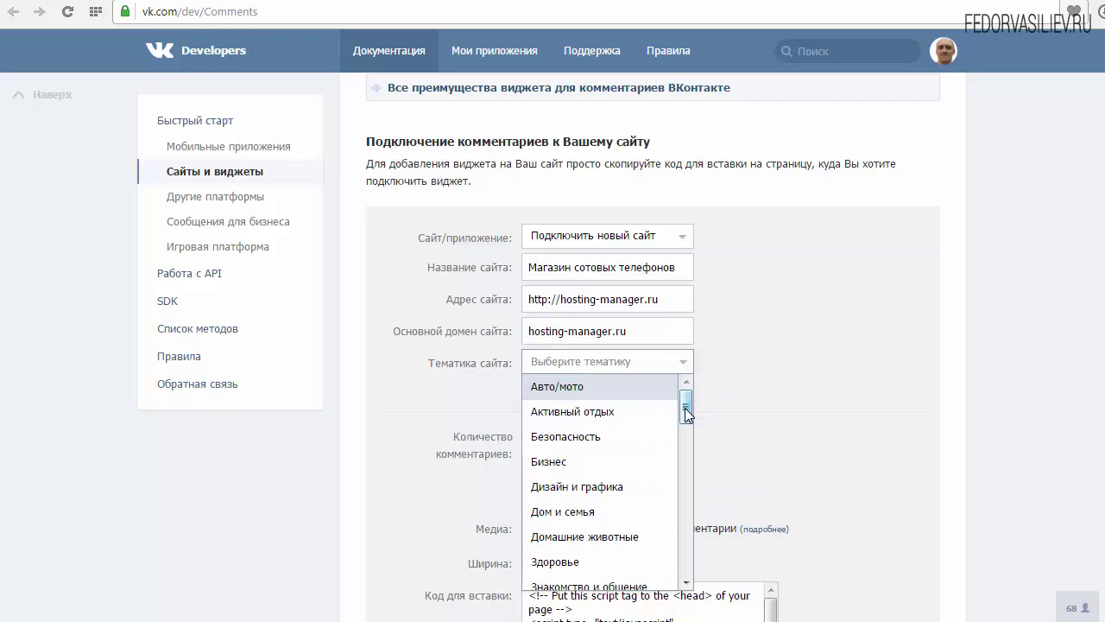
{"action": "left_click", "coordinate": [549, 461]}
{"action": "left_click", "coordinate": [544, 393]}
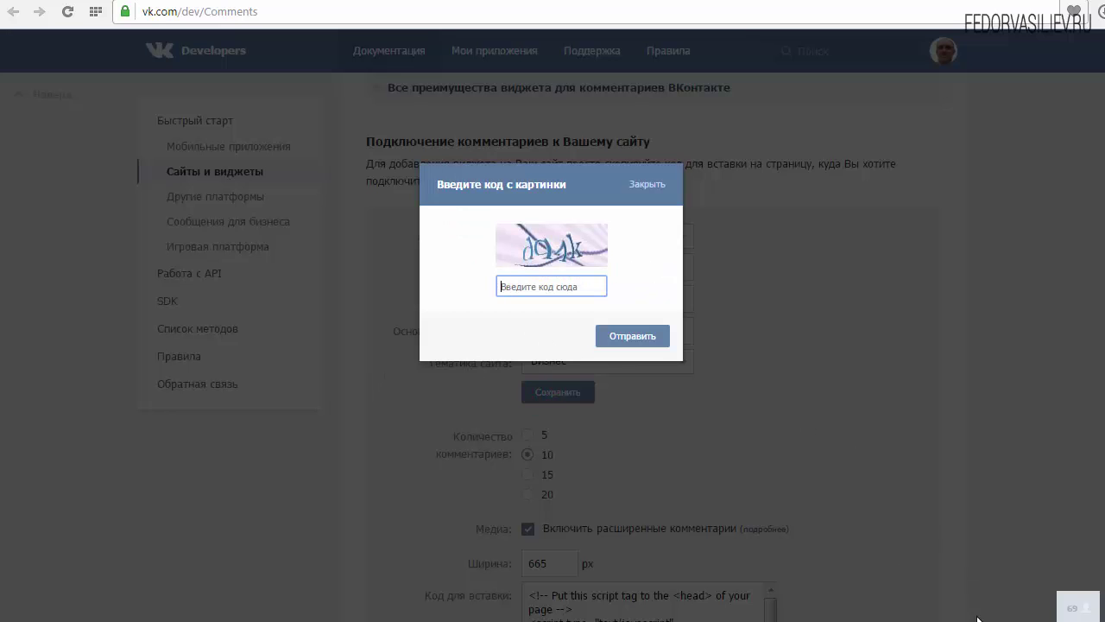
{"action": "type", "text": "дцк"}
{"action": "left_click", "coordinate": [618, 349]}
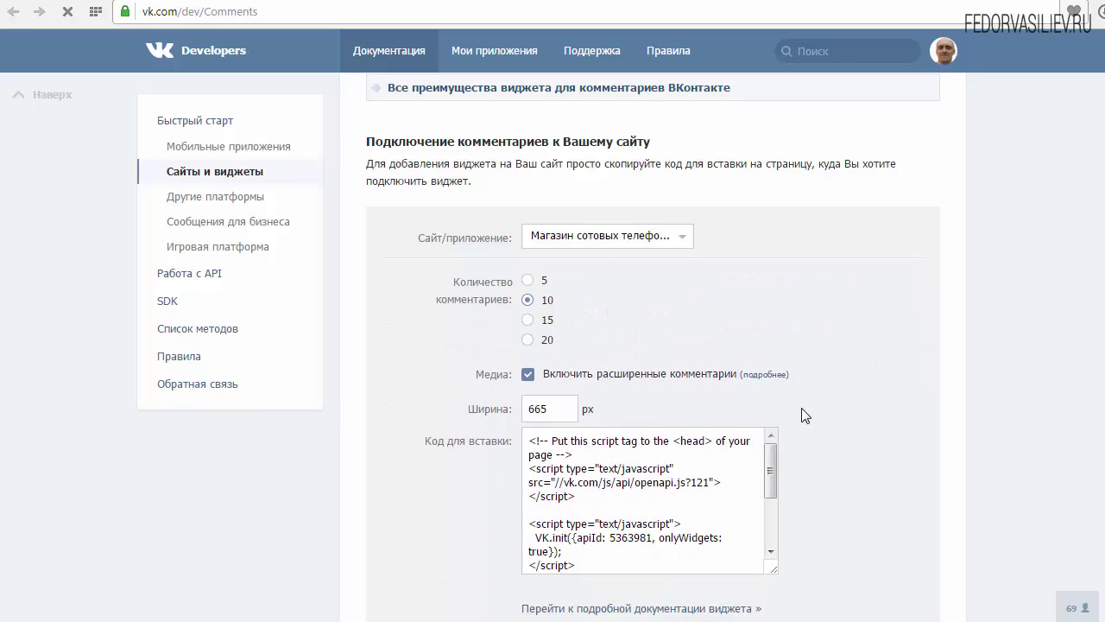
- Copy the apiId value from the VK.init line of the widget's embed code
{"action": "left_click", "coordinate": [652, 536]}
{"action": "left_click", "coordinate": [652, 535]}
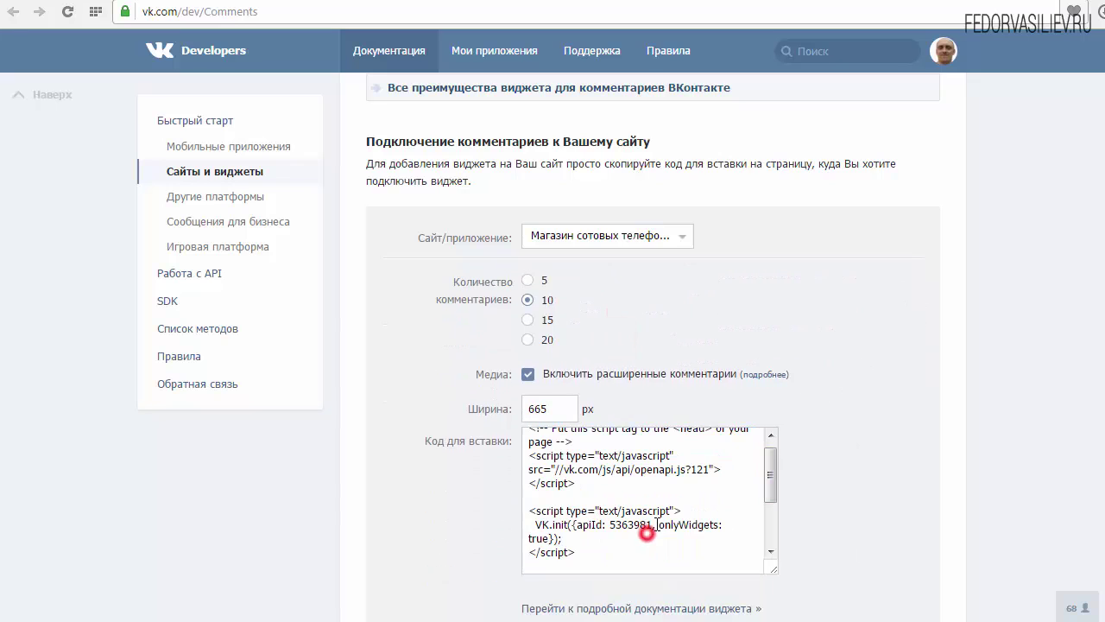
{"action": "mouse_move", "coordinate": [775, 484]}
{"action": "left_mouse_down"}
{"action": "mouse_move", "coordinate": [772, 468]}
{"action": "mouse_move", "coordinate": [773, 506]}
{"action": "left_mouse_up"}
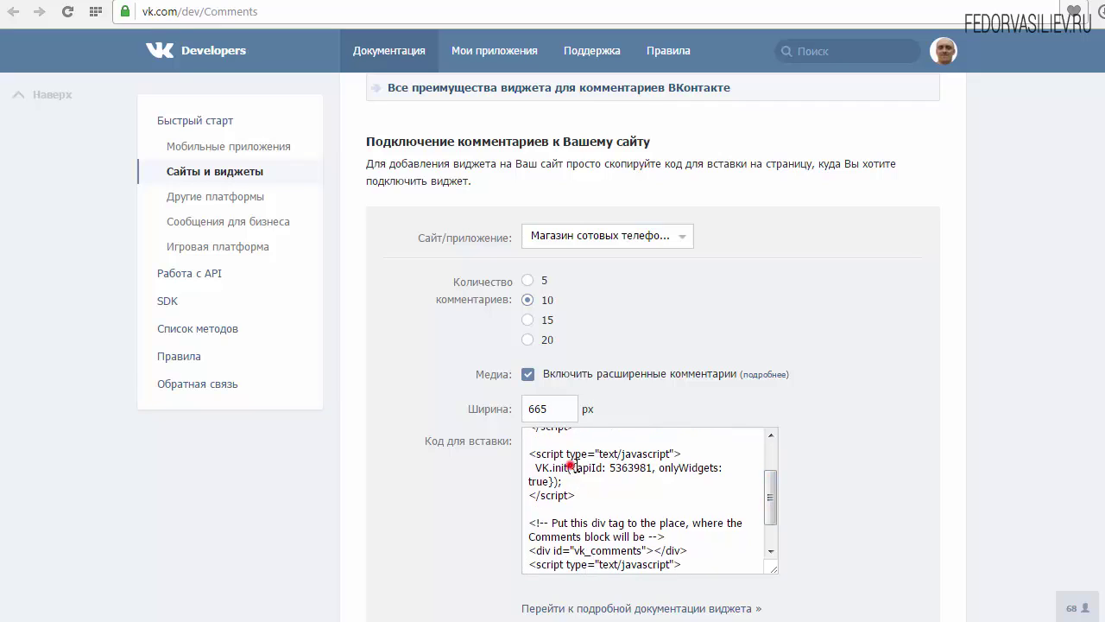
{"action": "left_click_drag", "start_coordinate": [572, 467], "coordinate": [610, 467]}
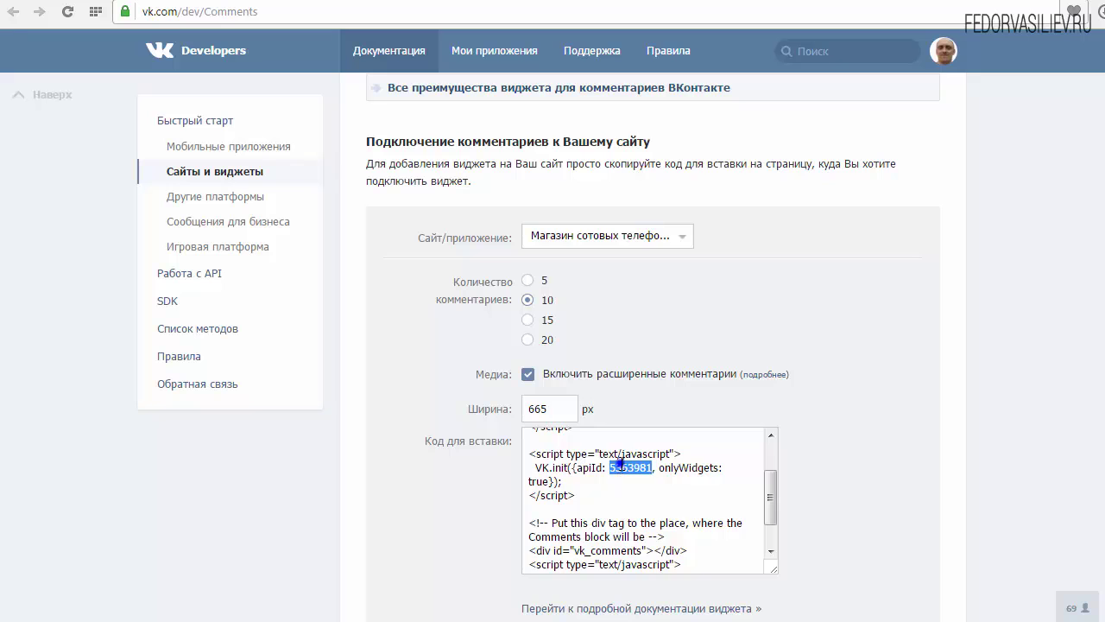
{"action": "right_click", "coordinate": [620, 466]}
{"action": "left_click", "coordinate": [670, 518]}
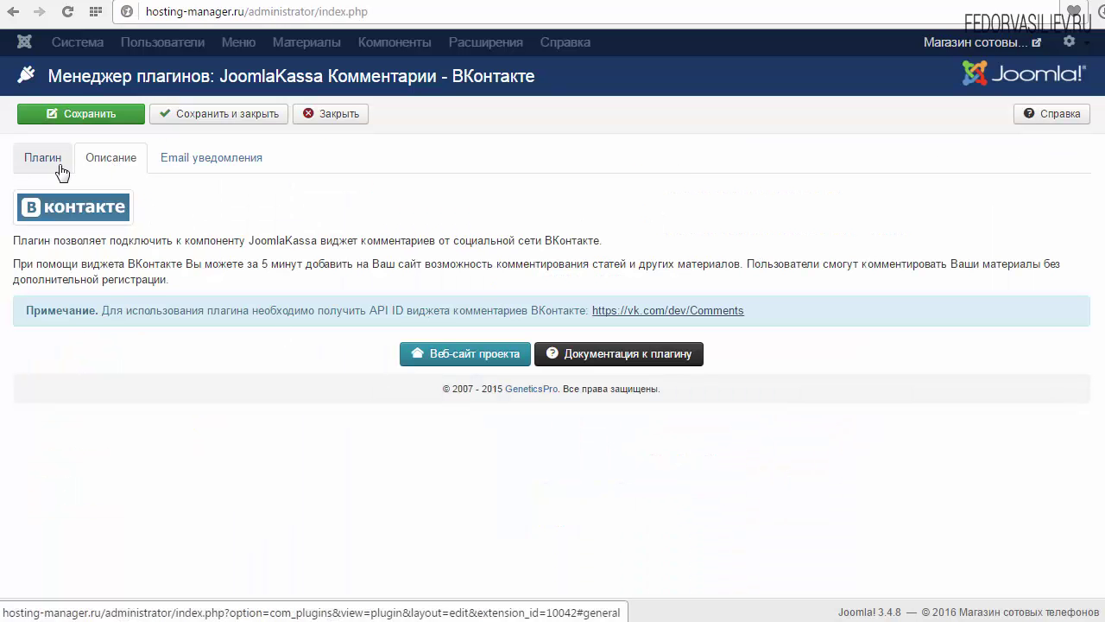
- Return to the JoomlaKassa ВКонтакте comments plugin settings and paste the copied API ID as the ID Виджета
{"action": "left_click", "coordinate": [55, 164]}
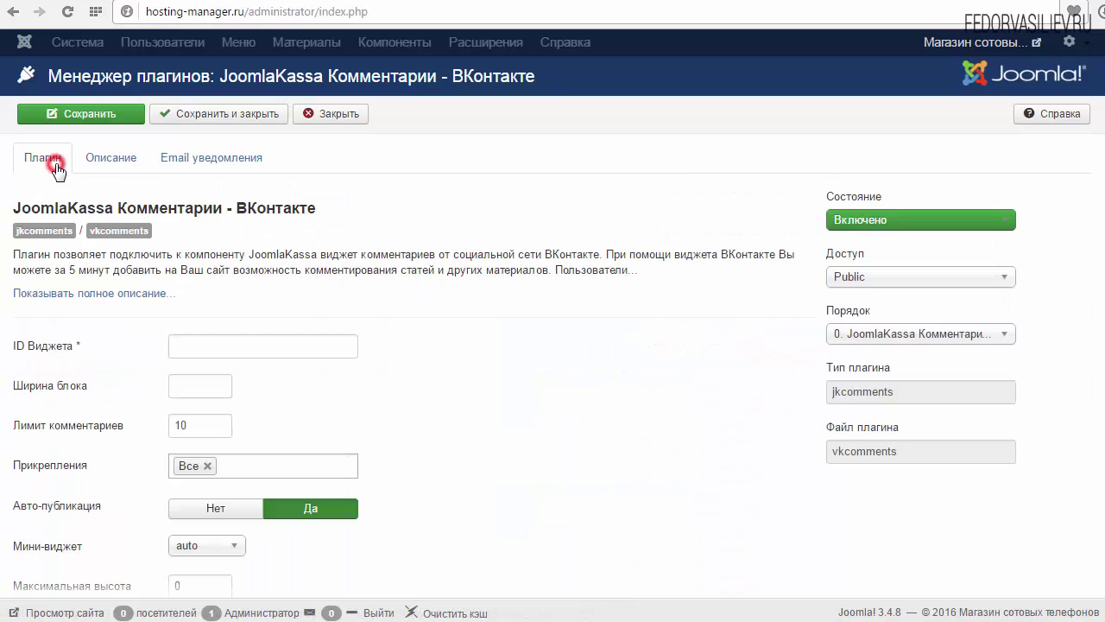
{"action": "left_click", "coordinate": [202, 342]}
{"action": "right_click", "coordinate": [202, 342]}
{"action": "left_click", "coordinate": [256, 437]}
{"action": "scroll", "coordinate": [399, 326], "scroll_direction": "down", "scroll_amount": 2}
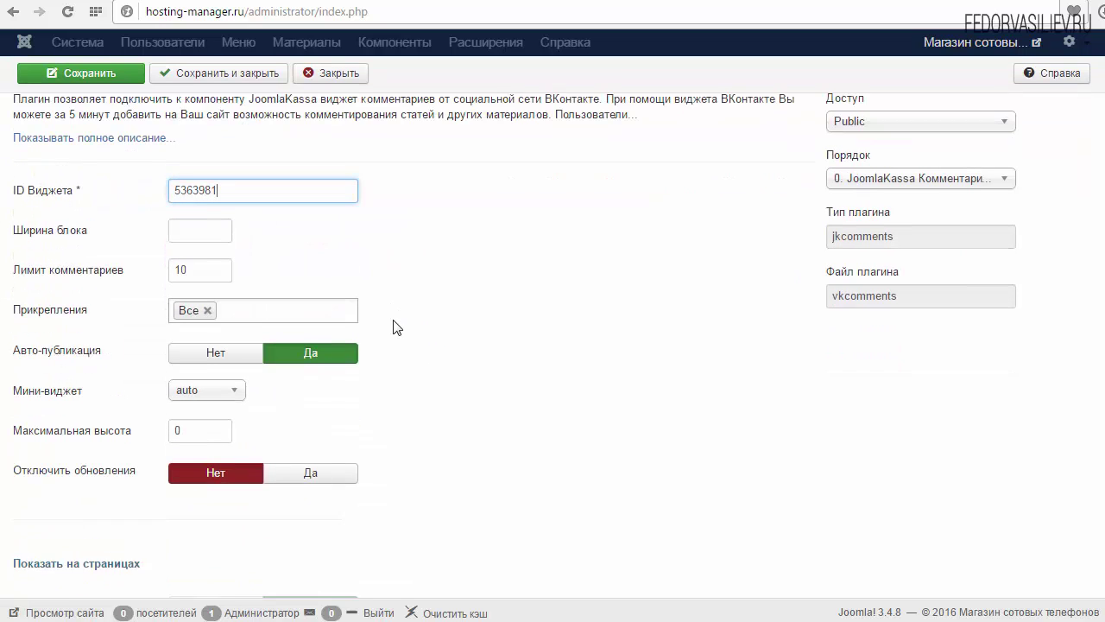
- Examine the plugin's block width and comment limit hints and the available attachment types
{"action": "mouse_move", "coordinate": [50, 222]}
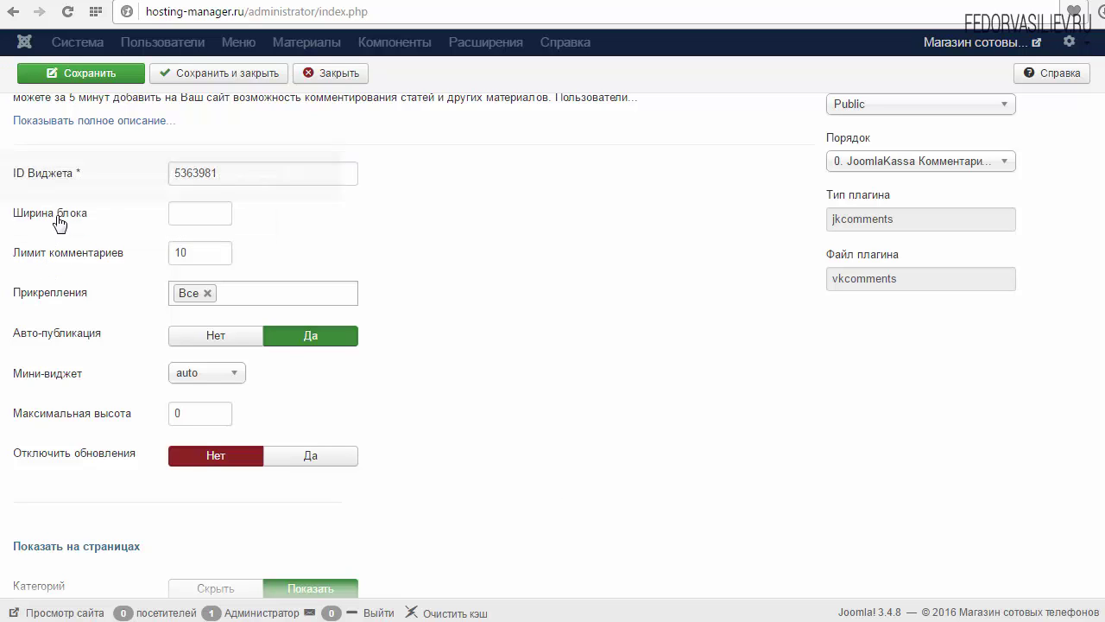
{"action": "left_click", "coordinate": [31, 222]}
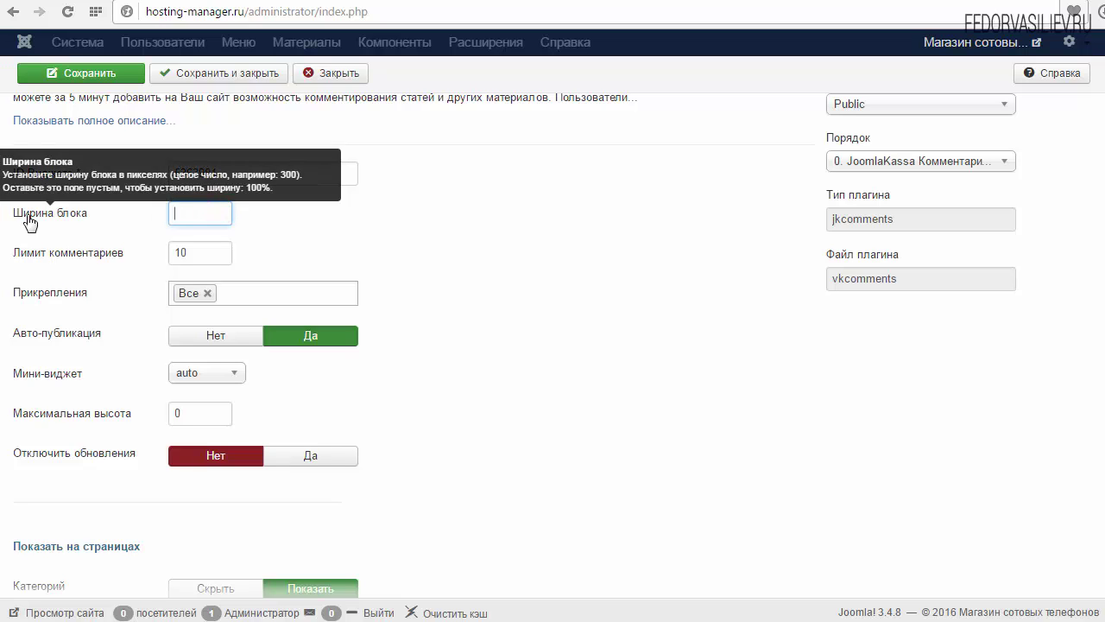
{"action": "mouse_move", "coordinate": [101, 261]}
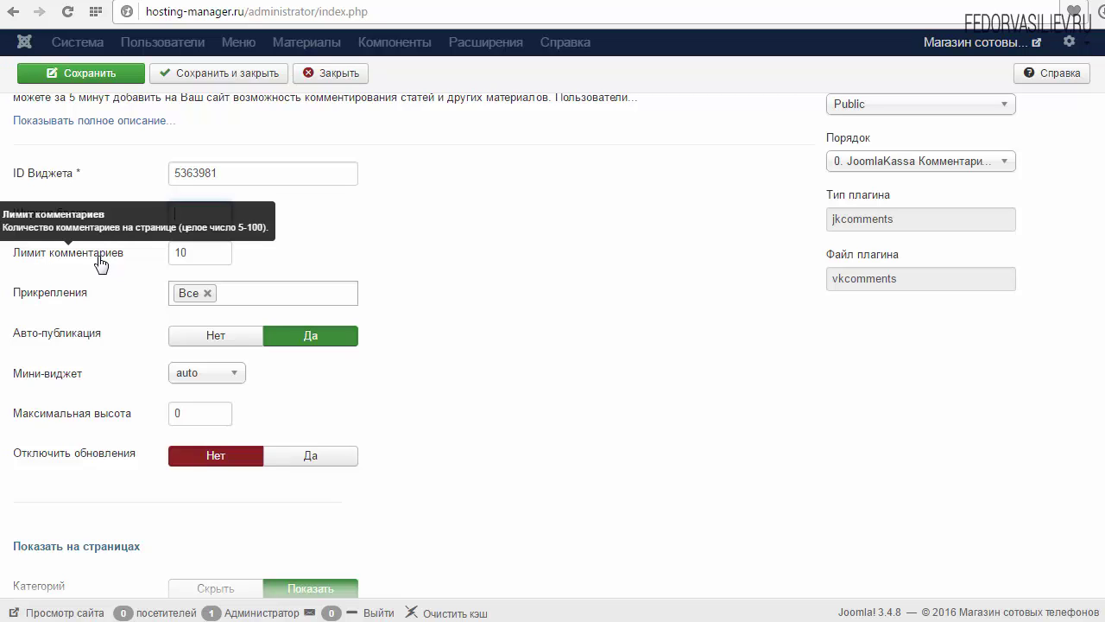
{"action": "left_click", "coordinate": [103, 262]}
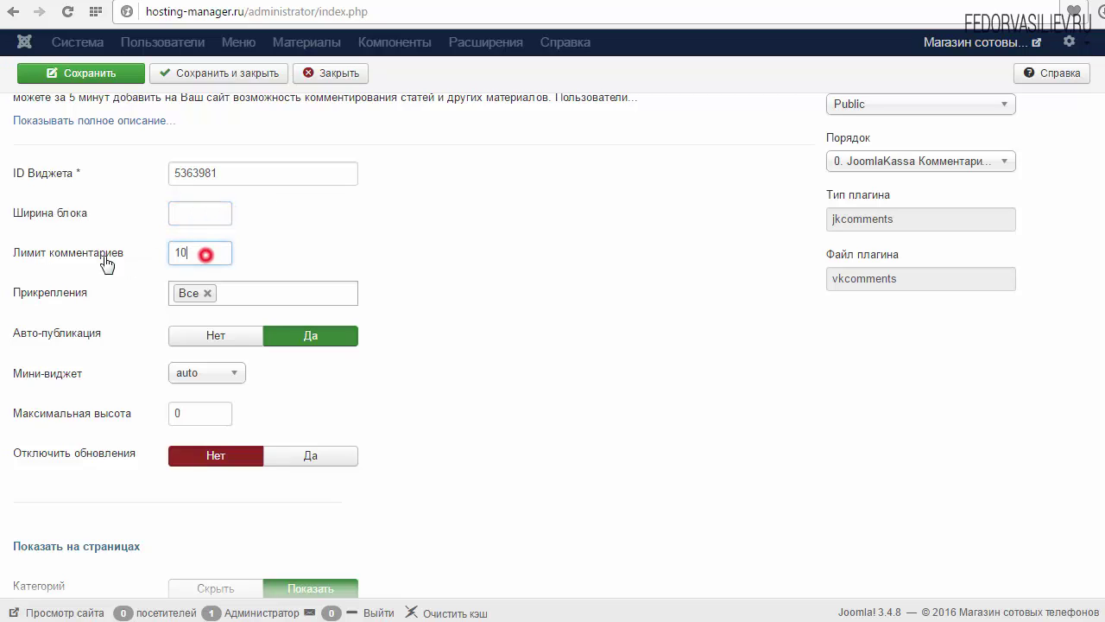
{"action": "left_click", "coordinate": [293, 290]}
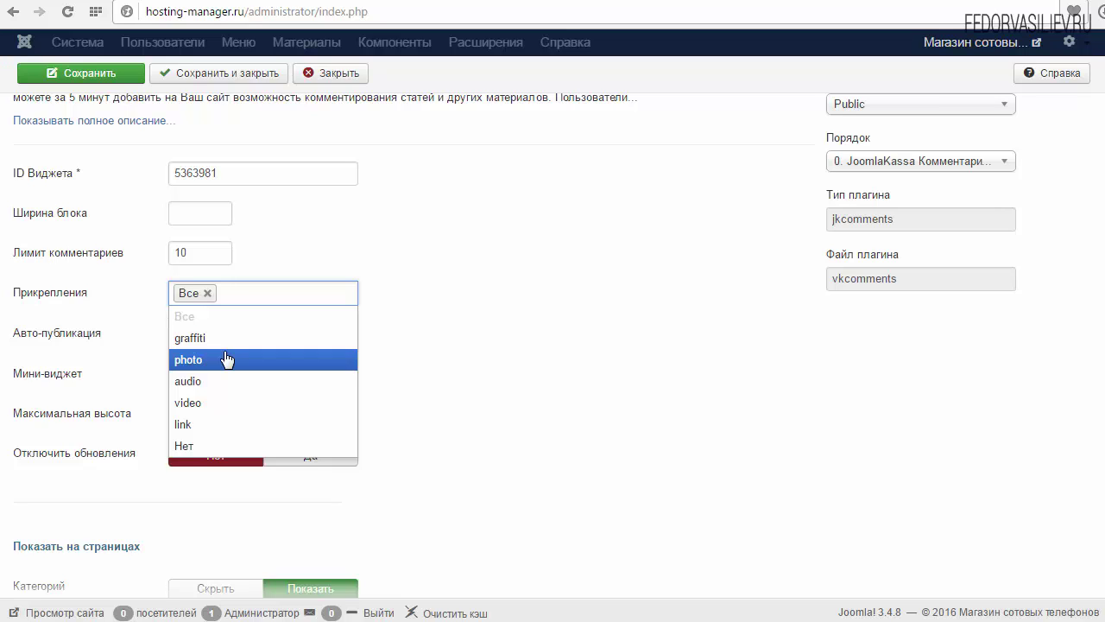
{"action": "left_click", "coordinate": [466, 270]}
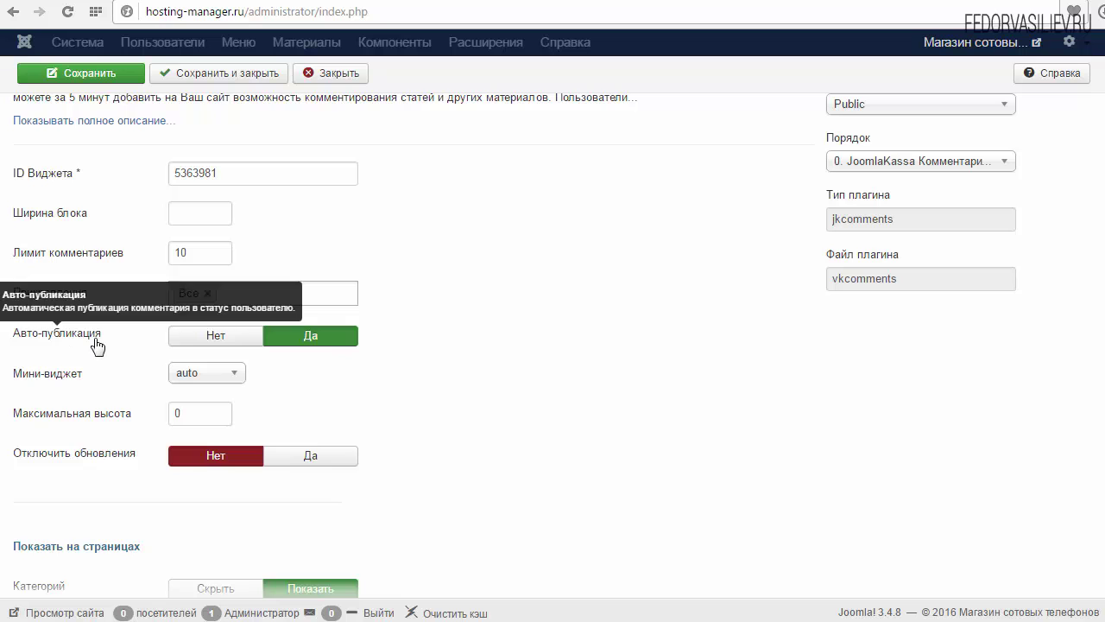
- Examine the hints for the mini-widget, maximum height and disable-updates settings
{"action": "mouse_move", "coordinate": [61, 386]}
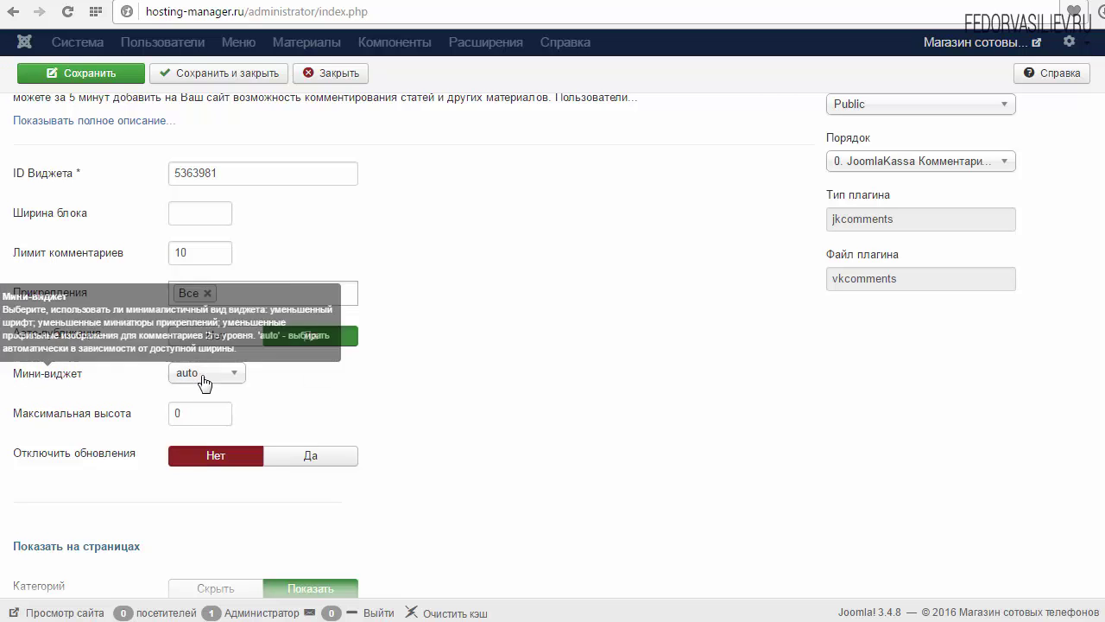
{"action": "left_click", "coordinate": [235, 372]}
{"action": "left_click", "coordinate": [235, 372]}
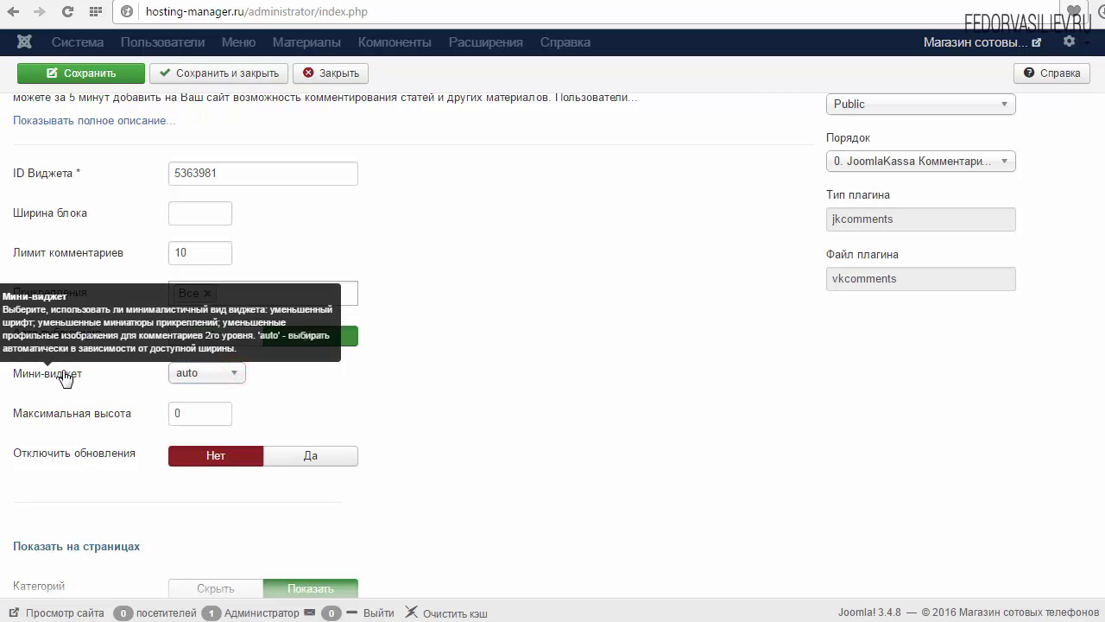
{"action": "left_click", "coordinate": [212, 371]}
{"action": "left_click", "coordinate": [229, 372]}
{"action": "mouse_move", "coordinate": [110, 421]}
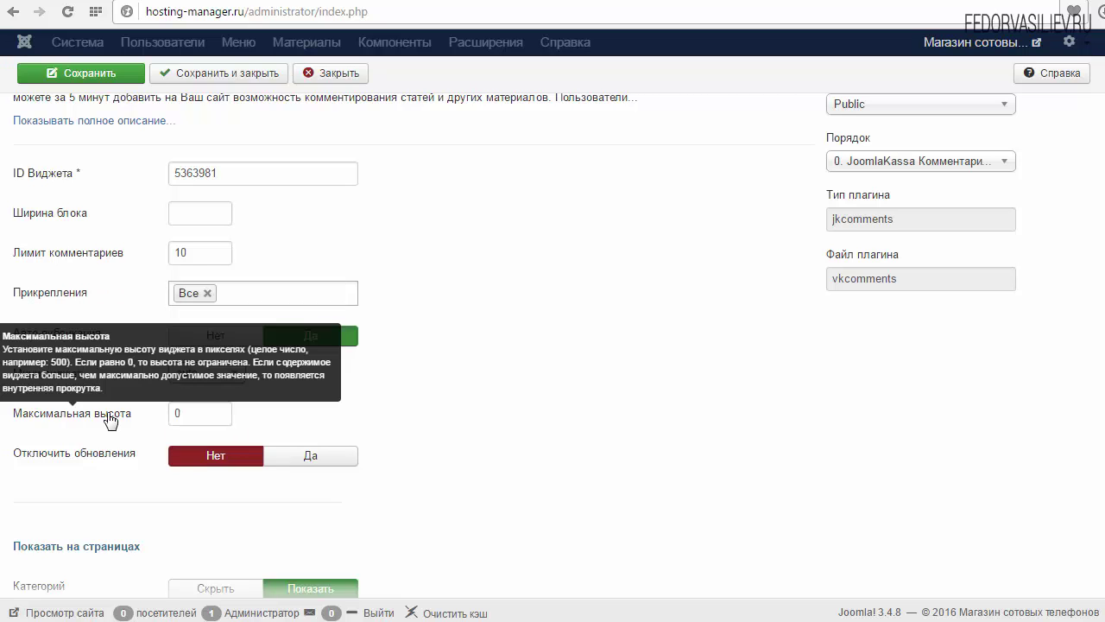
{"action": "mouse_move", "coordinate": [107, 467]}
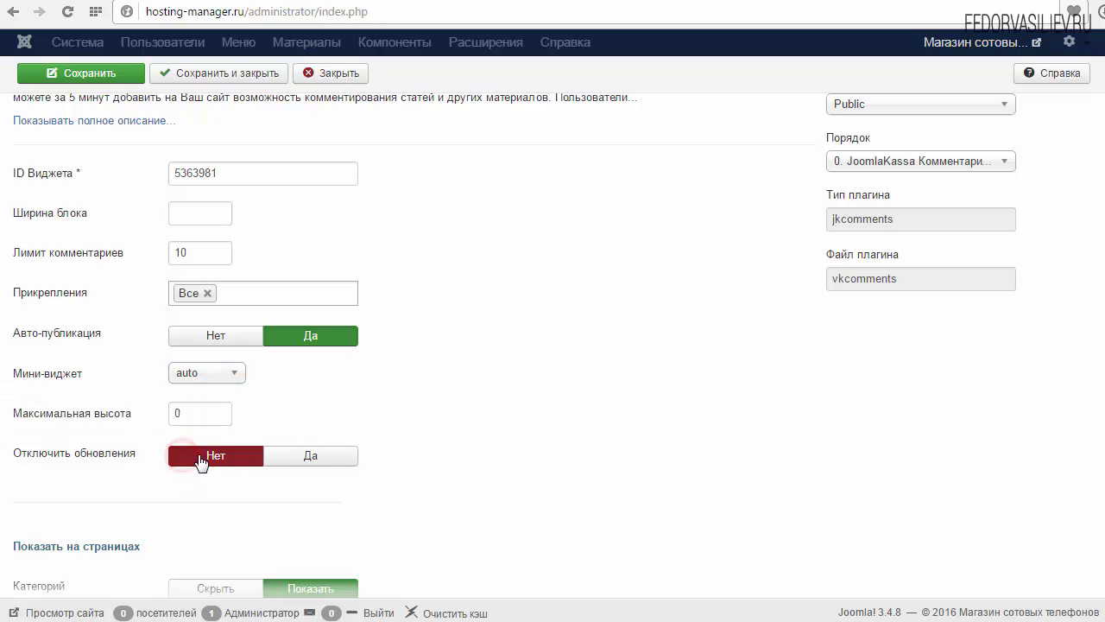
{"action": "mouse_move", "coordinate": [173, 464]}
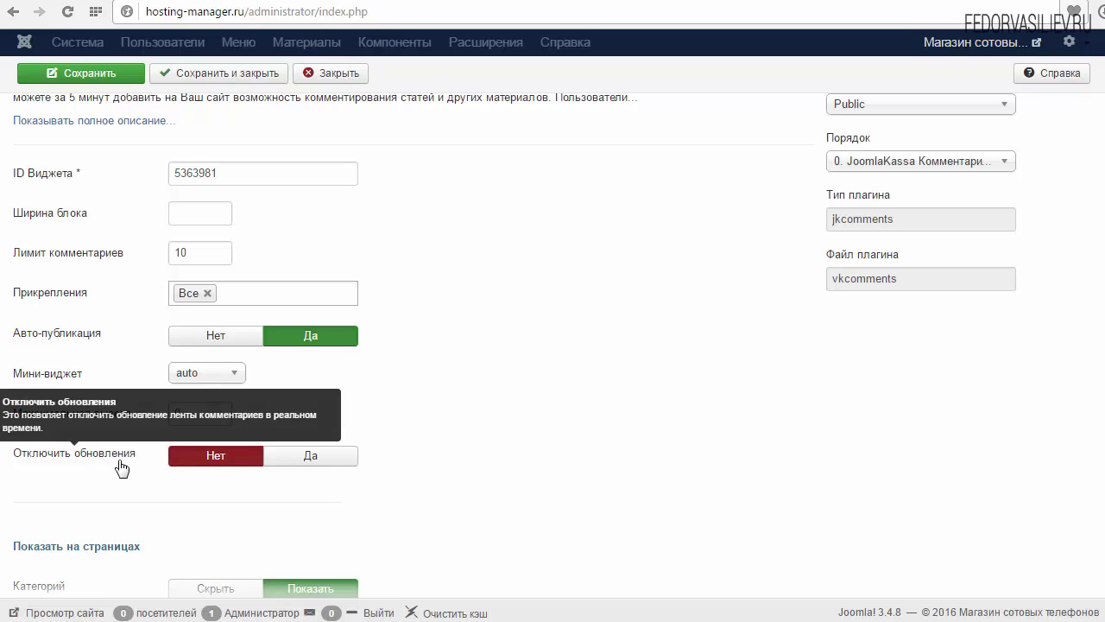
- Set the comments to Скрыть for the Категорий and Продуктов pages
{"action": "scroll", "coordinate": [121, 467], "scroll_direction": "down", "scroll_amount": 5}
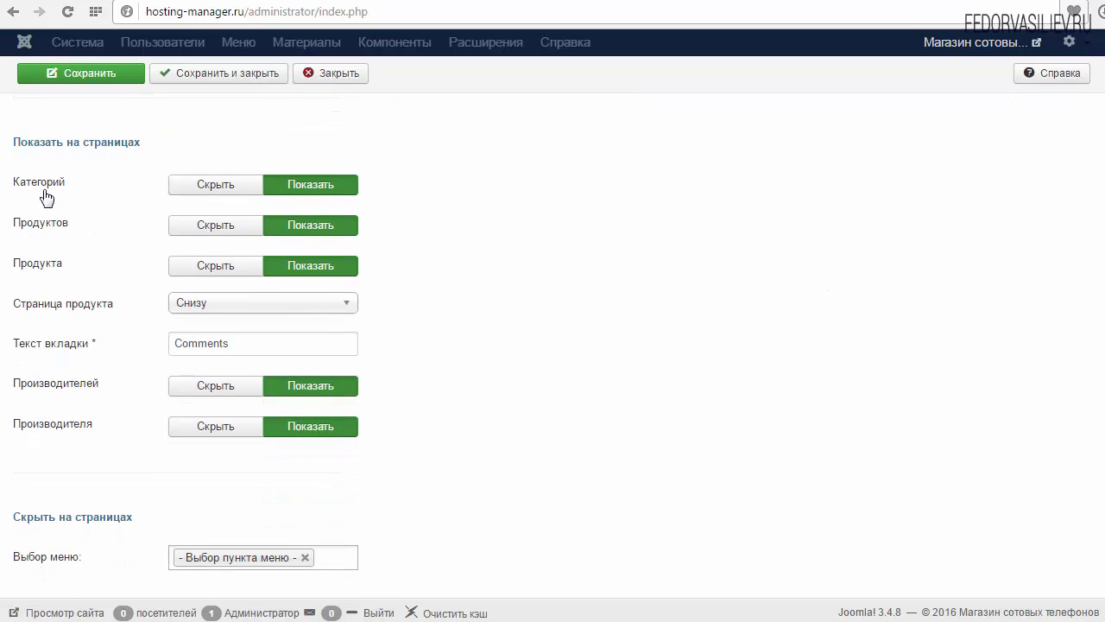
{"action": "left_click", "coordinate": [240, 186]}
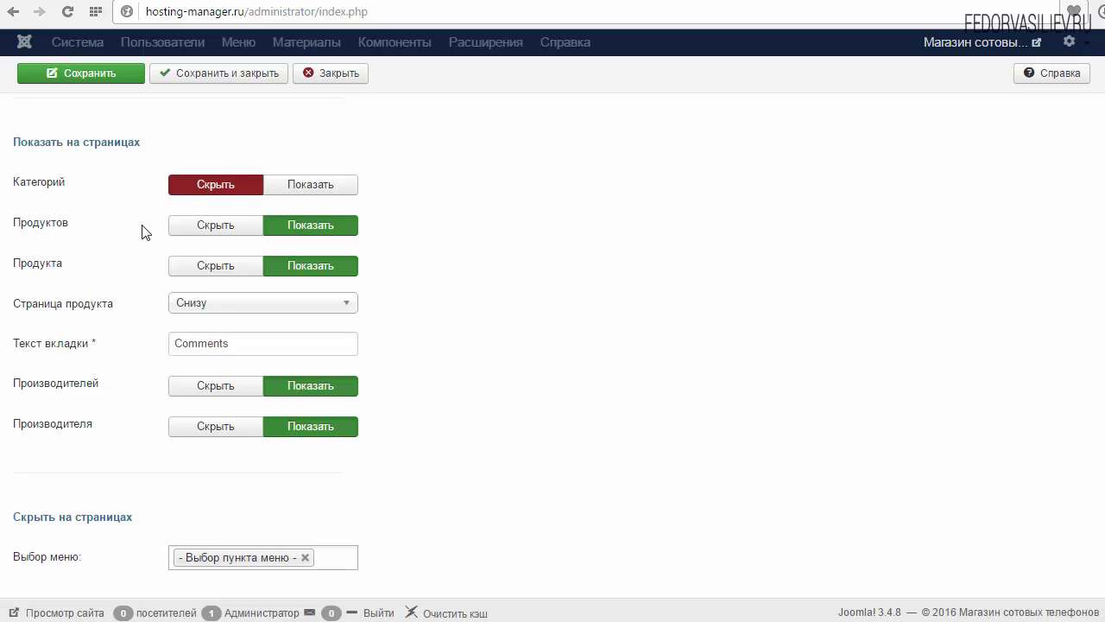
{"action": "left_click", "coordinate": [205, 230]}
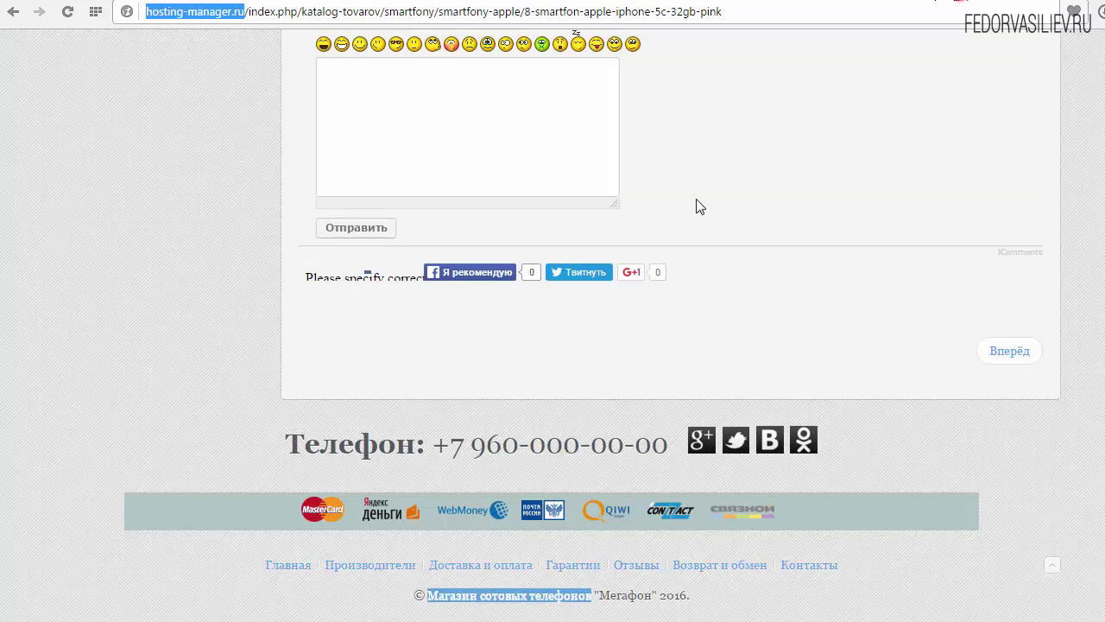
- Look over the iPhone 5c product page's review section and the Смартфоны Apple category page in the shop
{"action": "scroll", "coordinate": [697, 203], "scroll_direction": "up", "scroll_amount": 10}
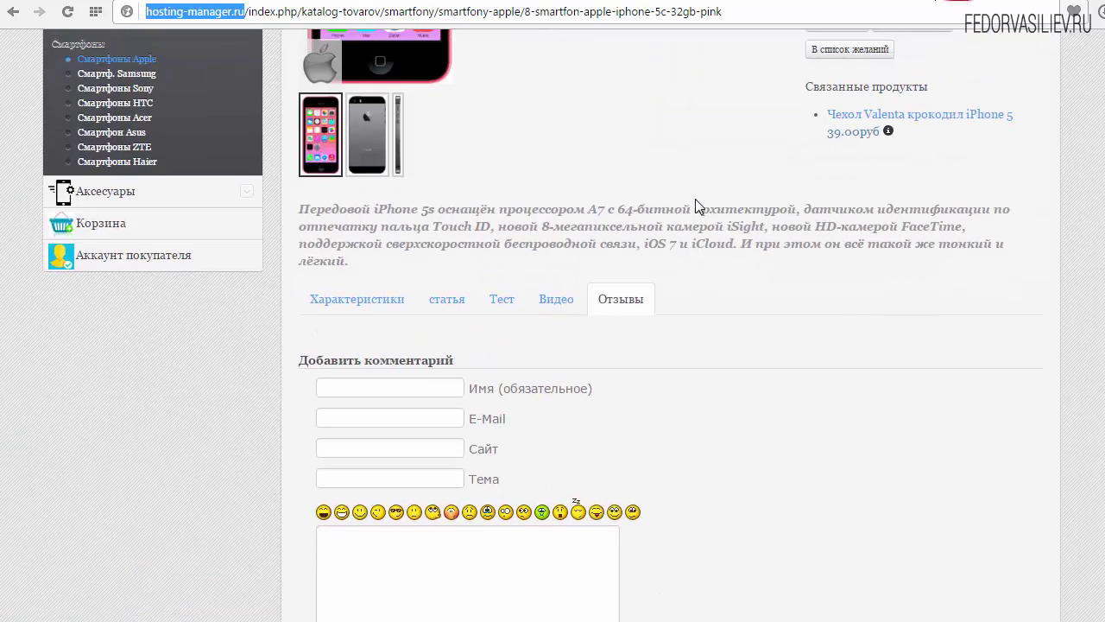
{"action": "scroll", "coordinate": [384, 225], "scroll_direction": "down", "scroll_amount": 4}
{"action": "scroll", "coordinate": [380, 255], "scroll_direction": "down", "scroll_amount": 5}
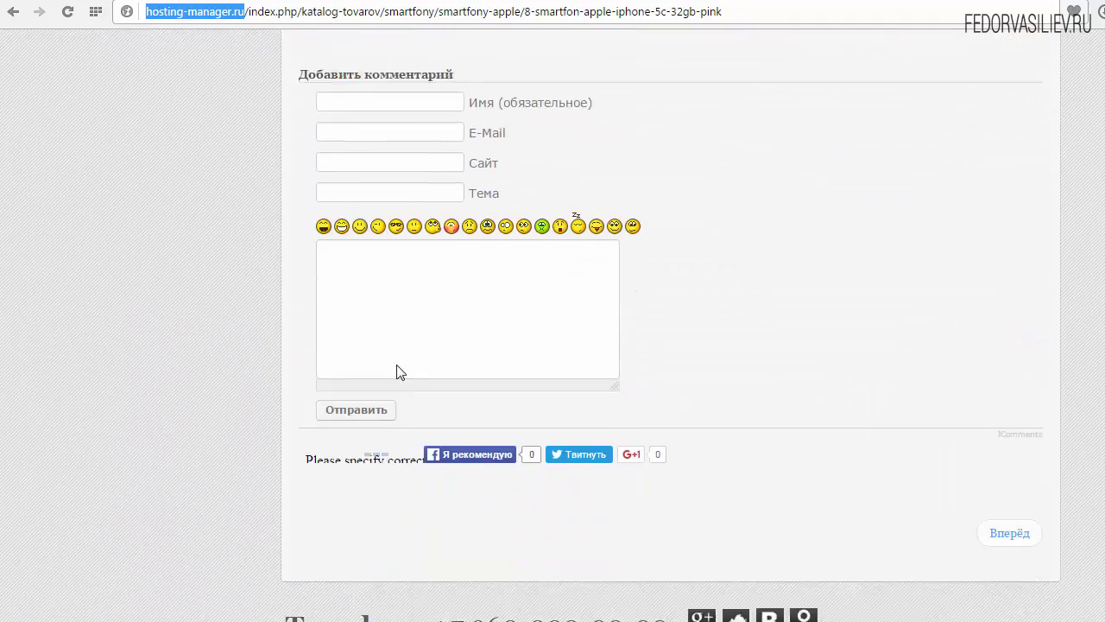
{"action": "scroll", "coordinate": [397, 370], "scroll_direction": "up", "scroll_amount": 9}
{"action": "left_click", "coordinate": [16, 13]}
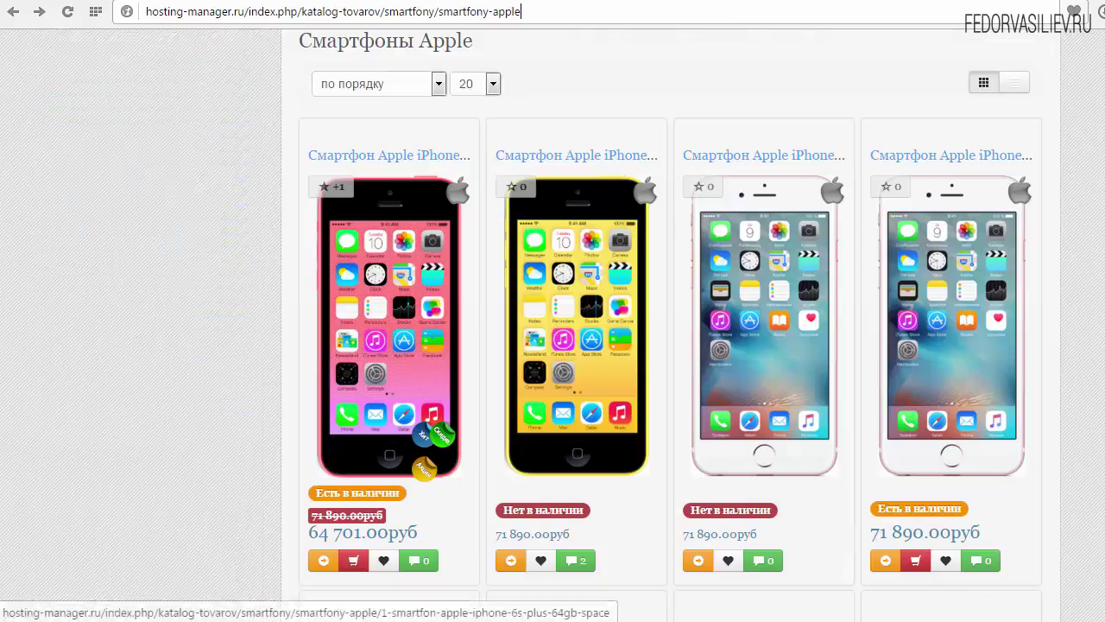
{"action": "scroll", "coordinate": [906, 503], "scroll_direction": "down", "scroll_amount": 15}
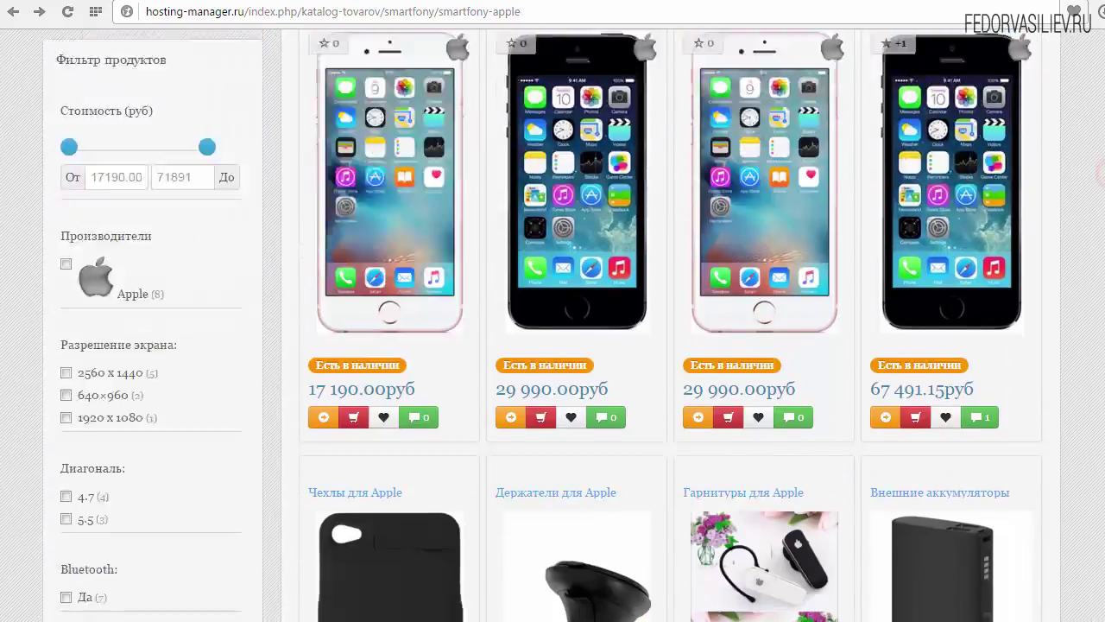
{"action": "scroll", "coordinate": [906, 503], "scroll_direction": "up", "scroll_amount": 12}
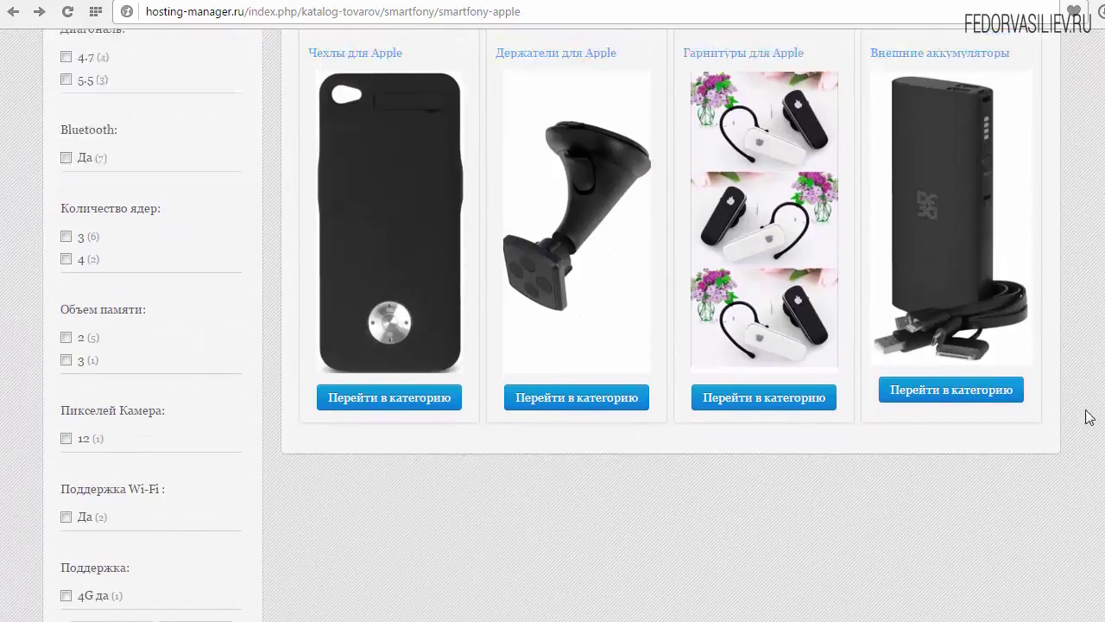
{"action": "scroll", "coordinate": [1070, 259], "scroll_direction": "down", "scroll_amount": 4}
{"action": "scroll", "coordinate": [1084, 362], "scroll_direction": "down", "scroll_amount": 8}
{"action": "scroll", "coordinate": [1078, 440], "scroll_direction": "up", "scroll_amount": 15}
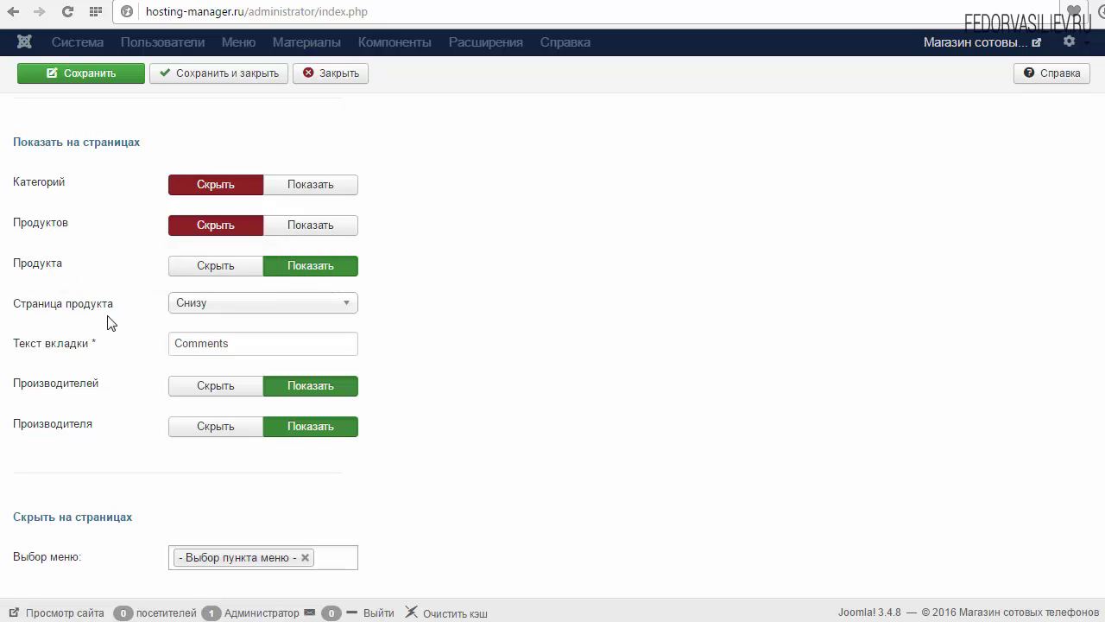
- Check the placement options for comments on the product page and the hint for the tab text
{"action": "mouse_move", "coordinate": [50, 311]}
{"action": "left_click", "coordinate": [198, 304]}
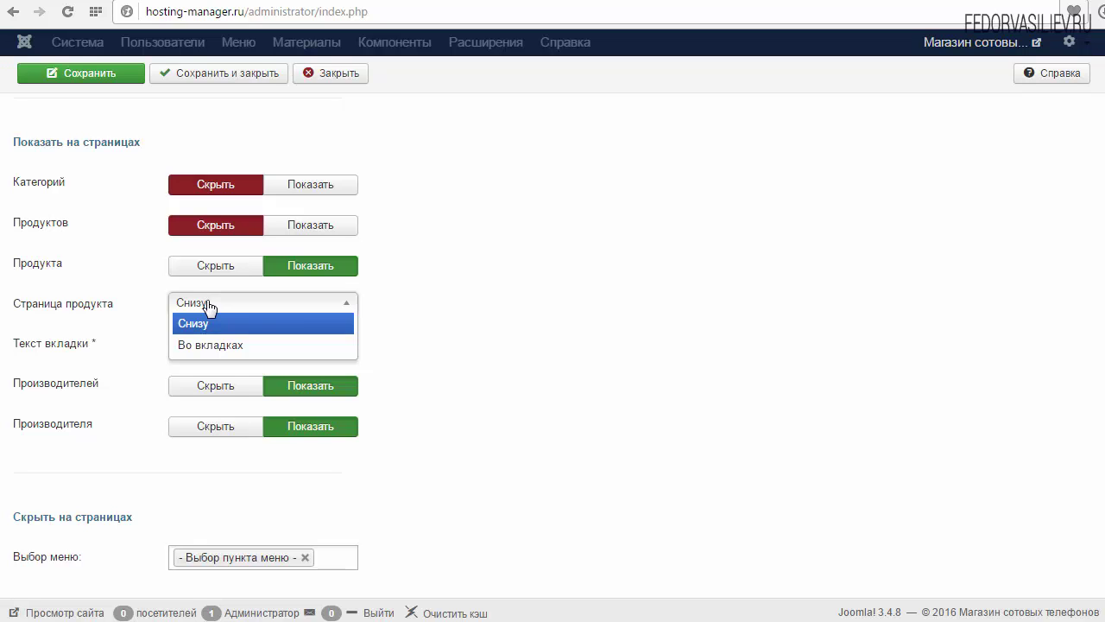
{"action": "left_click", "coordinate": [208, 304]}
{"action": "mouse_move", "coordinate": [57, 356]}
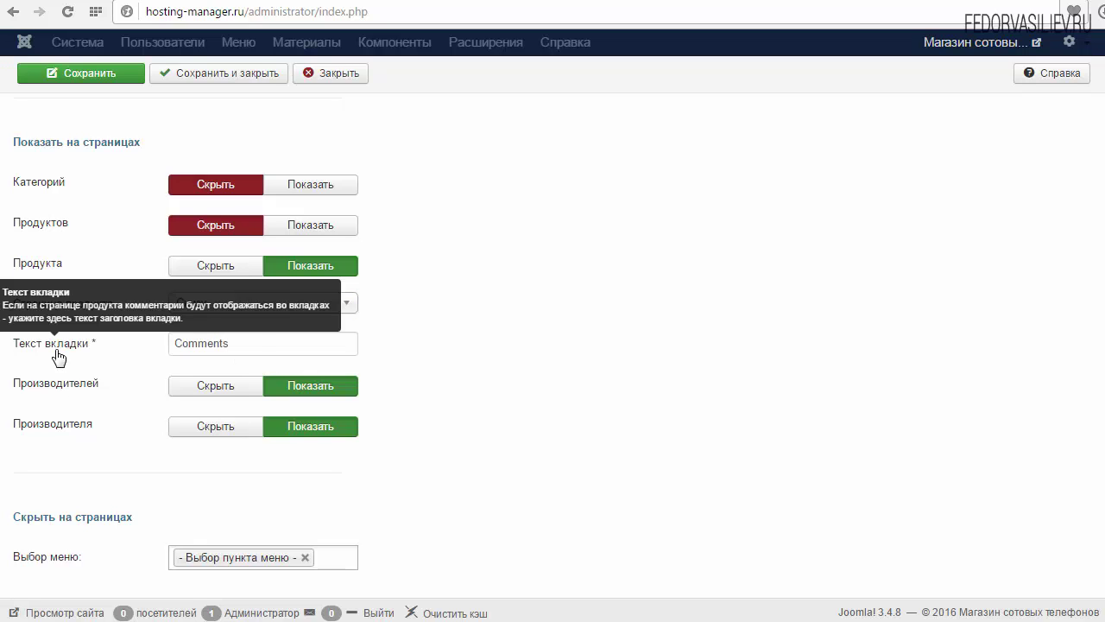
{"action": "left_click_drag", "start_coordinate": [262, 343], "coordinate": [131, 348]}
{"action": "left_click", "coordinate": [197, 345]}
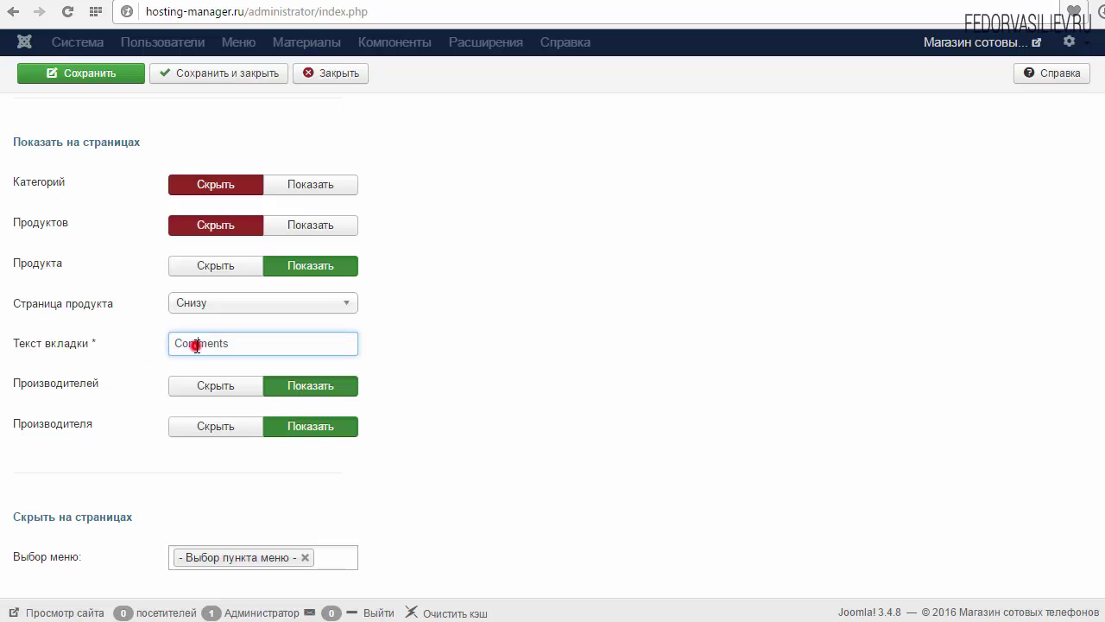
{"action": "double_click", "coordinate": [238, 336]}
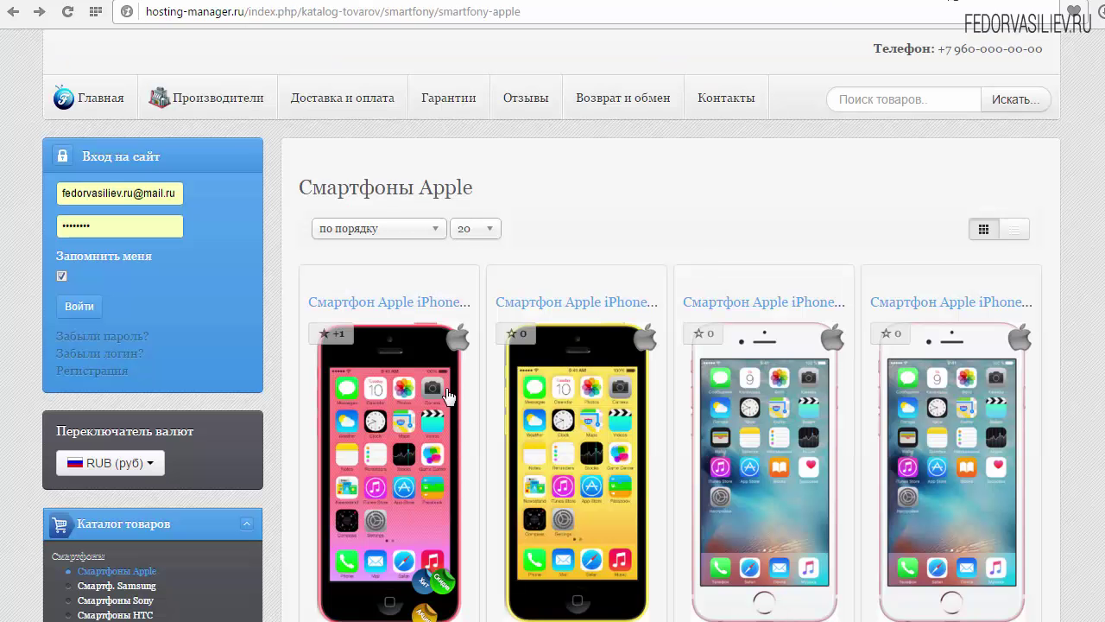
- Open the pink Apple iPhone 5c 32GB product page in the shop and inspect its tabs
{"action": "left_click", "coordinate": [448, 395]}
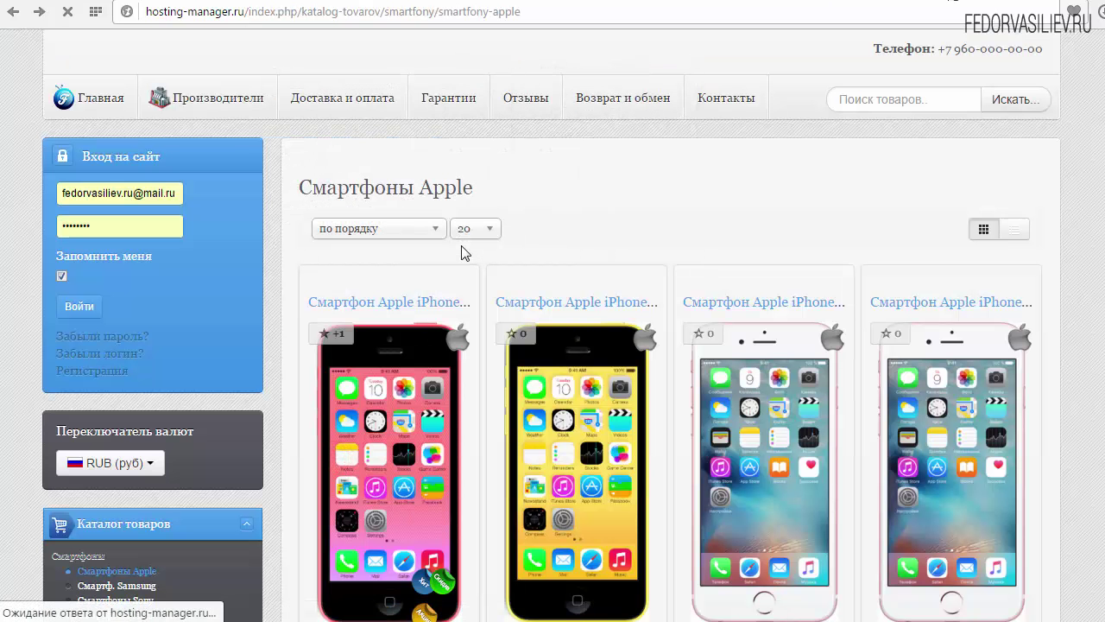
{"action": "scroll", "coordinate": [447, 388], "scroll_direction": "down", "scroll_amount": 5}
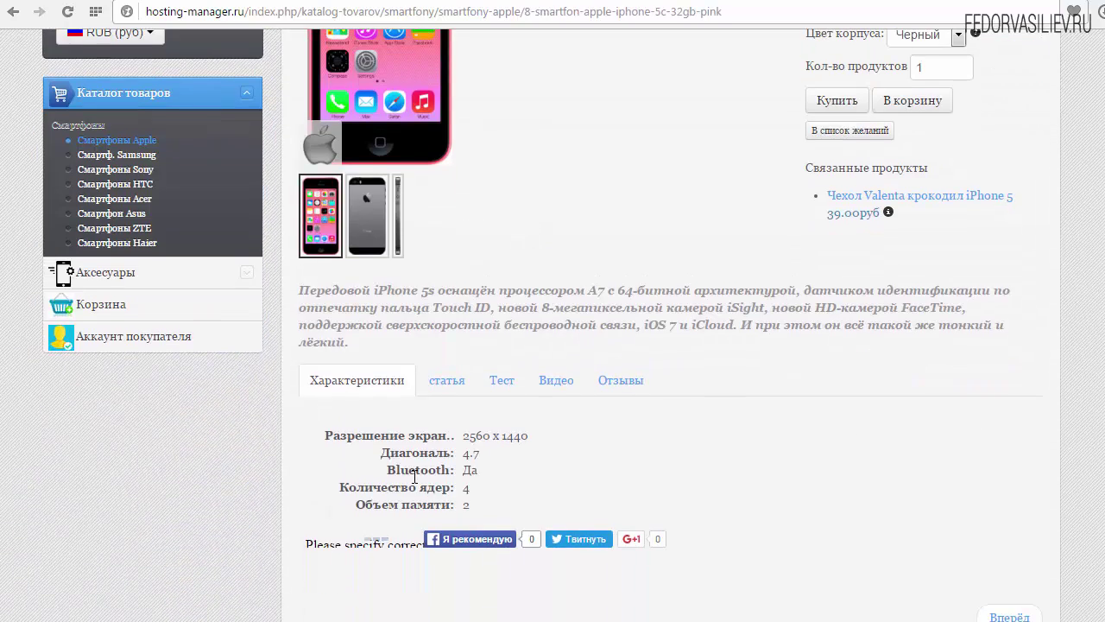
- Look through the статья, Тест, Видео and Отзывы sections of the pink iPhone 5c product page
{"action": "left_click", "coordinate": [446, 385]}
{"action": "left_click", "coordinate": [507, 386]}
{"action": "left_click", "coordinate": [557, 381]}
{"action": "left_click", "coordinate": [621, 381]}
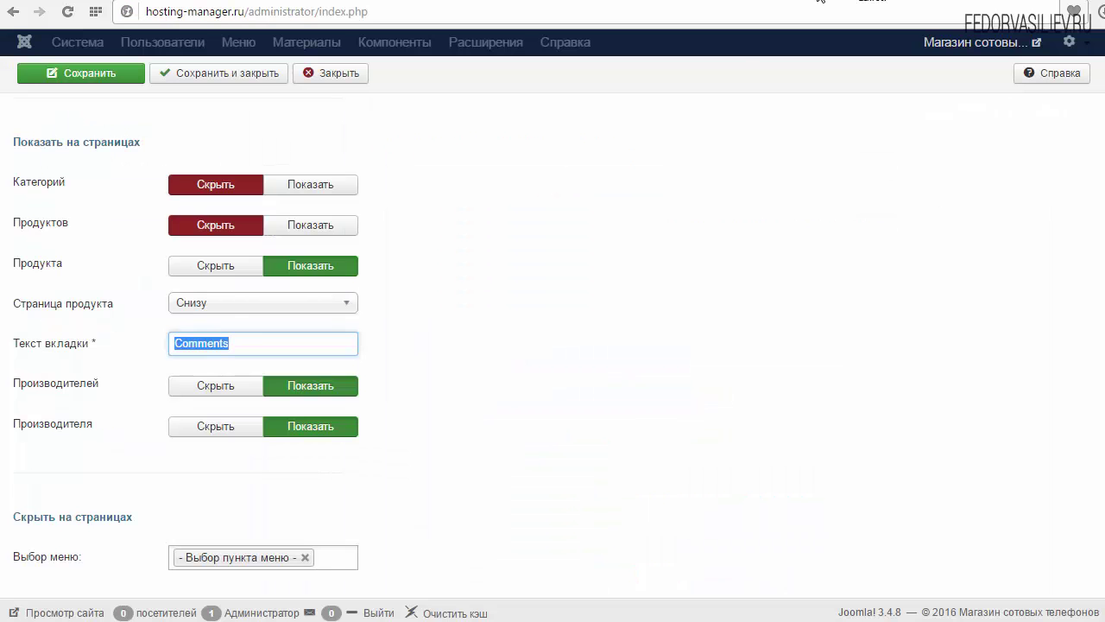
- Set the comments to Скрыть for the Производителей and Производителя pages
{"action": "mouse_move", "coordinate": [95, 314]}
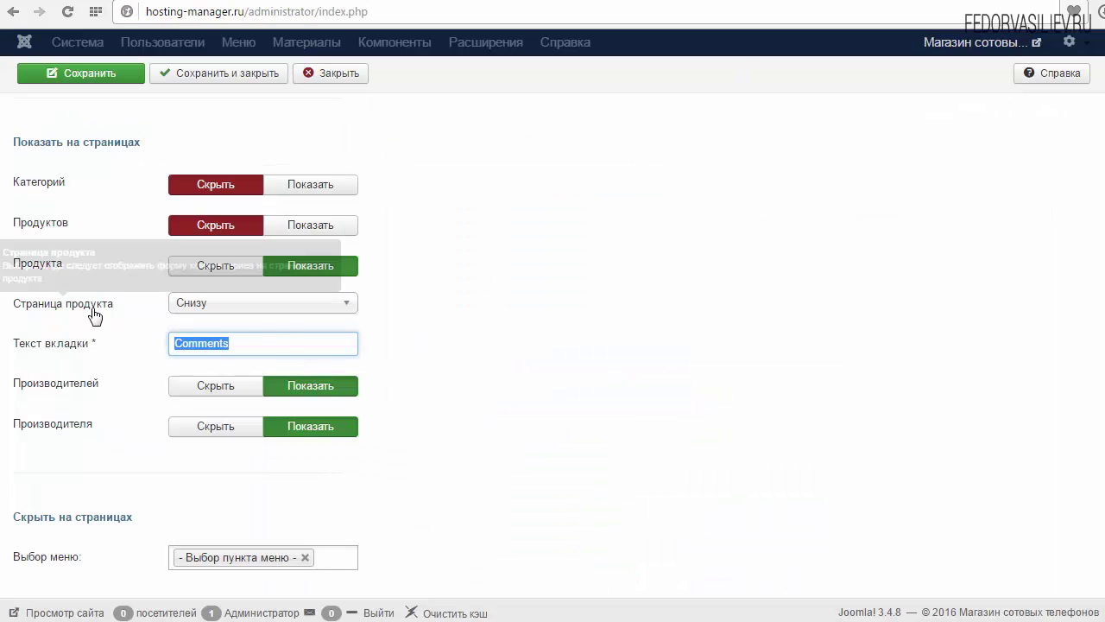
{"action": "double_click", "coordinate": [241, 344]}
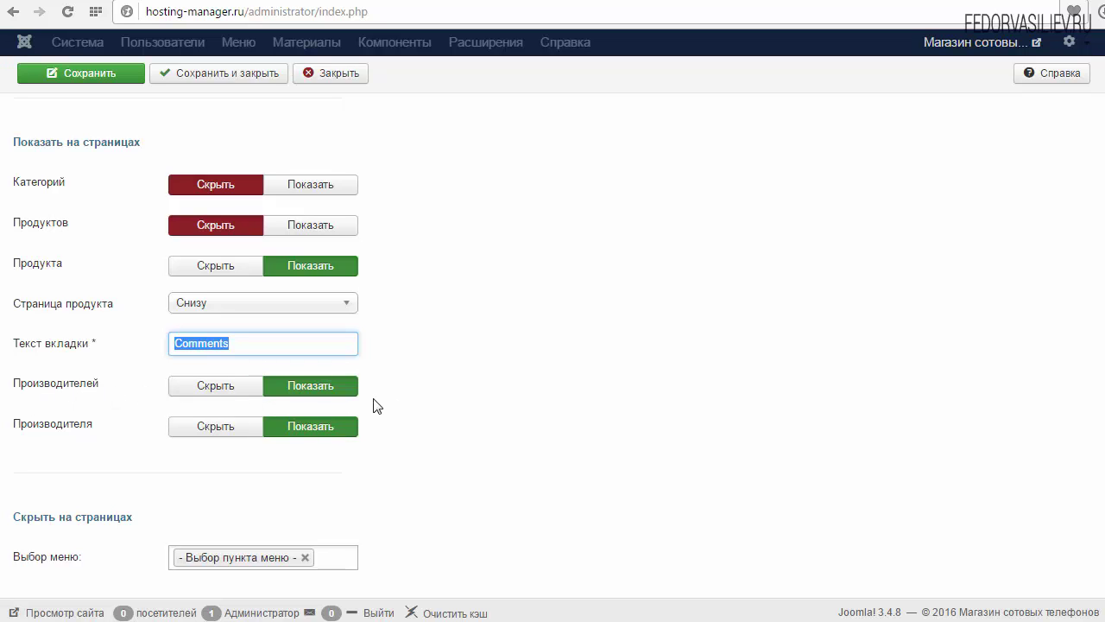
{"action": "left_click", "coordinate": [247, 393]}
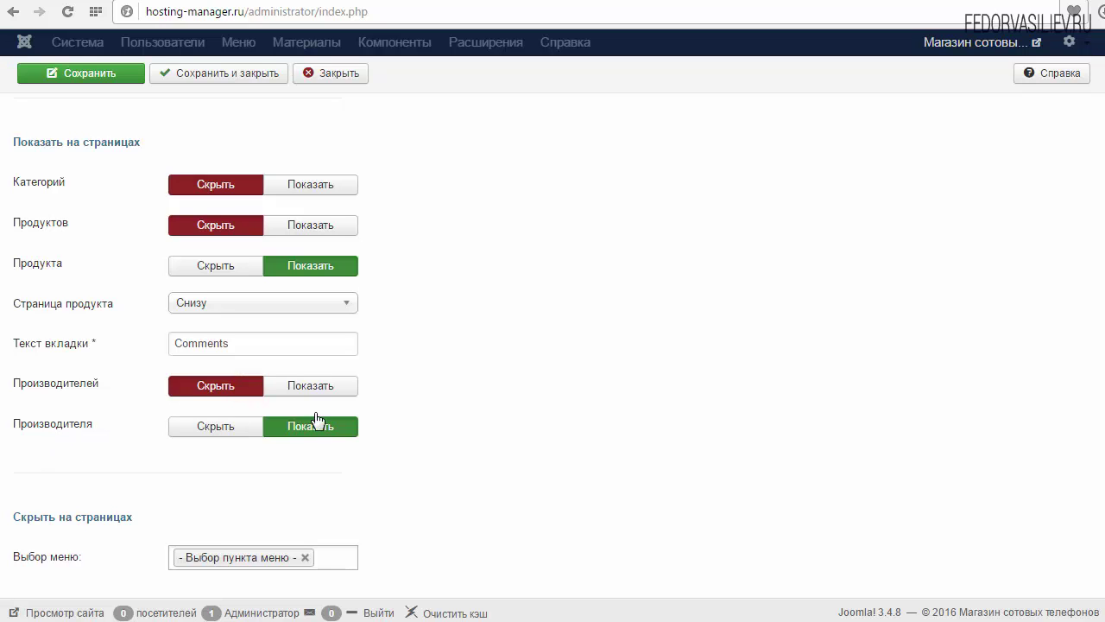
{"action": "left_click", "coordinate": [183, 429]}
{"action": "scroll", "coordinate": [548, 409], "scroll_direction": "down", "scroll_amount": 1}
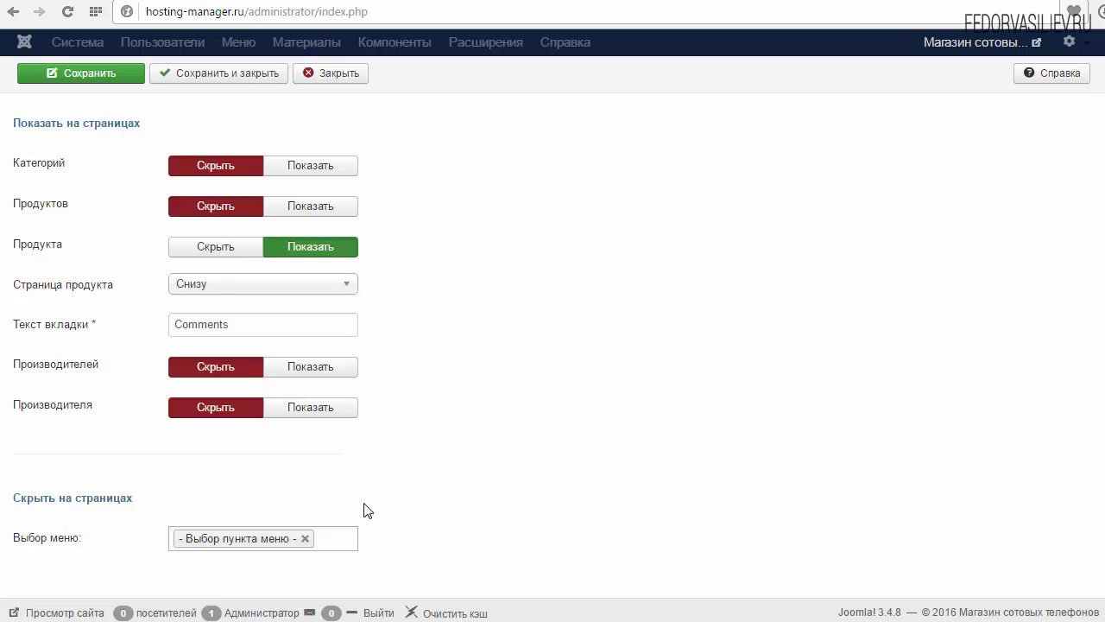
- Read the plugin's description and the notice about the secure key in its email notification settings
{"action": "scroll", "coordinate": [364, 510], "scroll_direction": "up", "scroll_amount": 10}
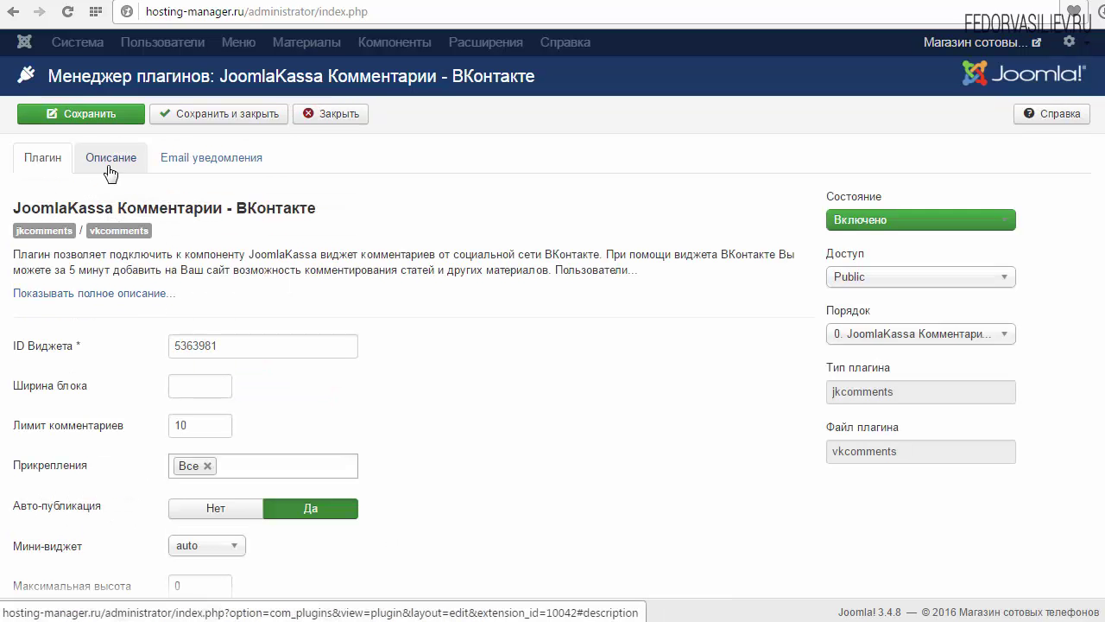
{"action": "left_click", "coordinate": [111, 164]}
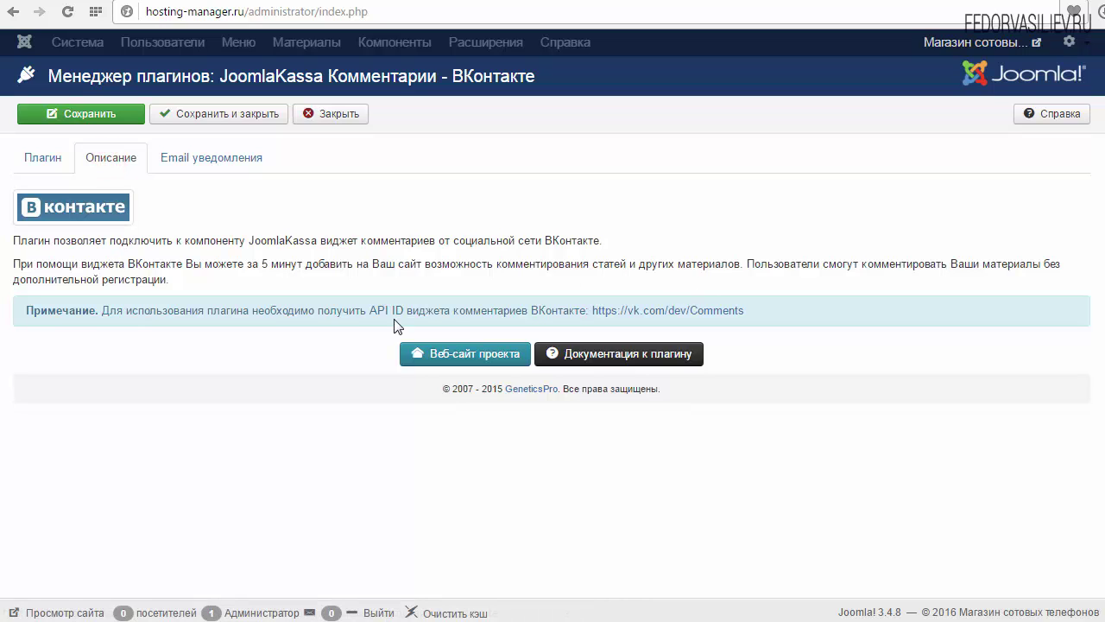
{"action": "left_click", "coordinate": [199, 162]}
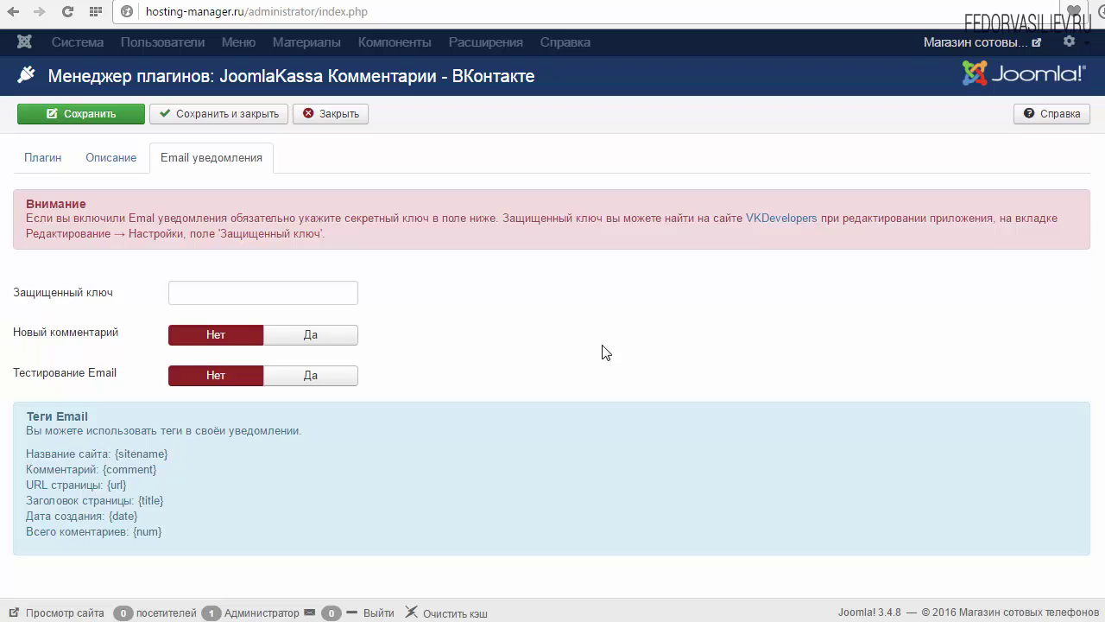
{"action": "mouse_move", "coordinate": [30, 302]}
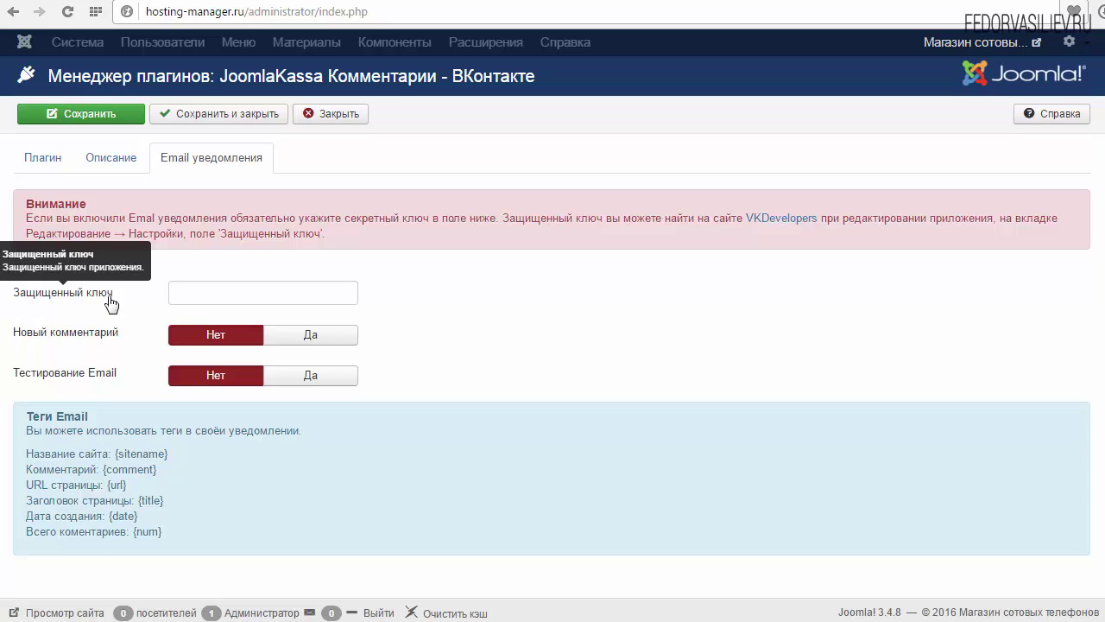
{"action": "left_click_drag", "start_coordinate": [21, 203], "coordinate": [357, 254]}
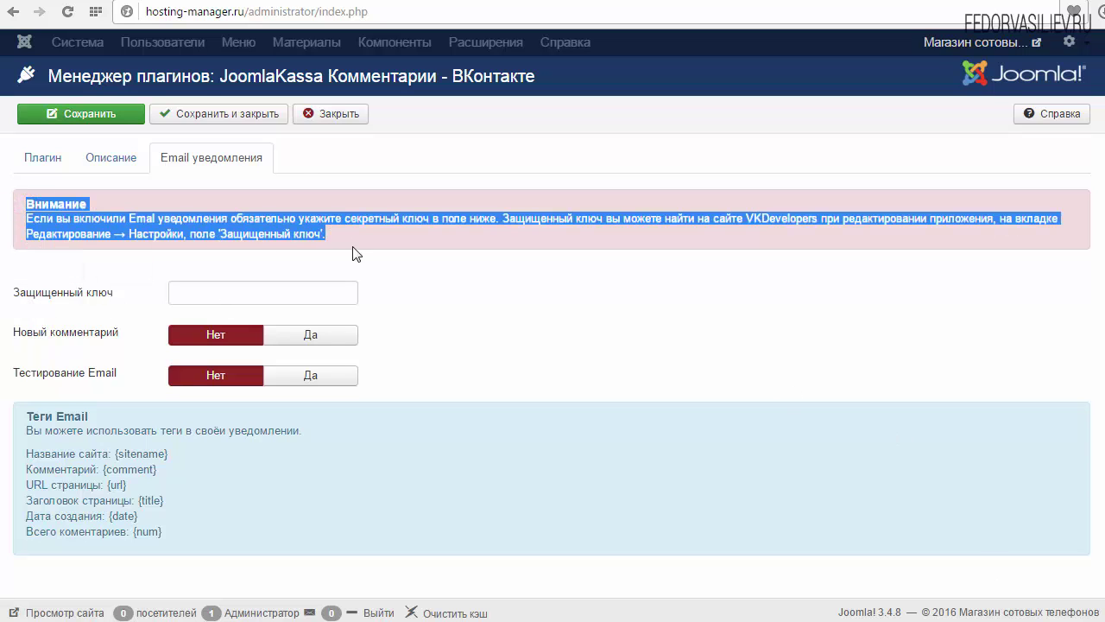
{"action": "left_click", "coordinate": [329, 239]}
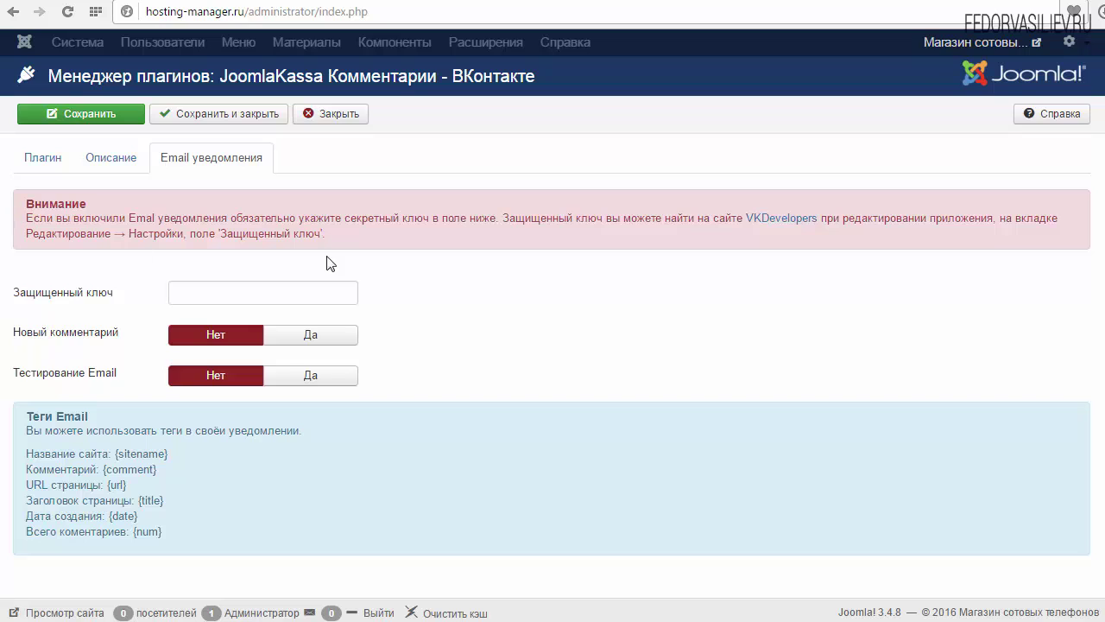
- Switch to the VK Developers site and open the Магазин сотовых телефонов application for editing
{"action": "left_click", "coordinate": [776, 218]}
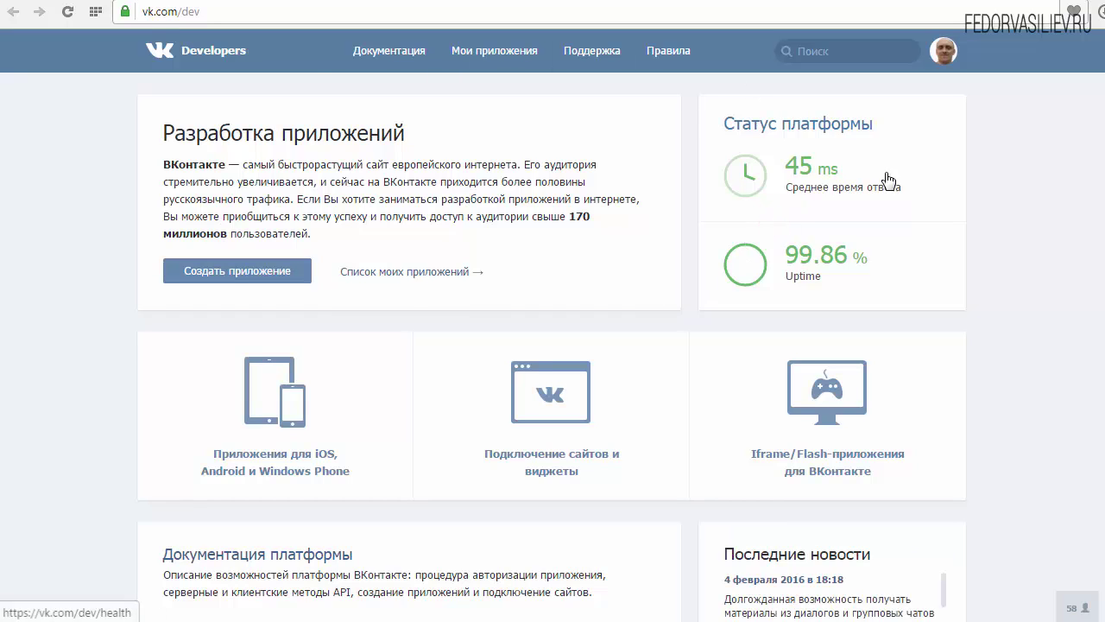
{"action": "left_click", "coordinate": [491, 51]}
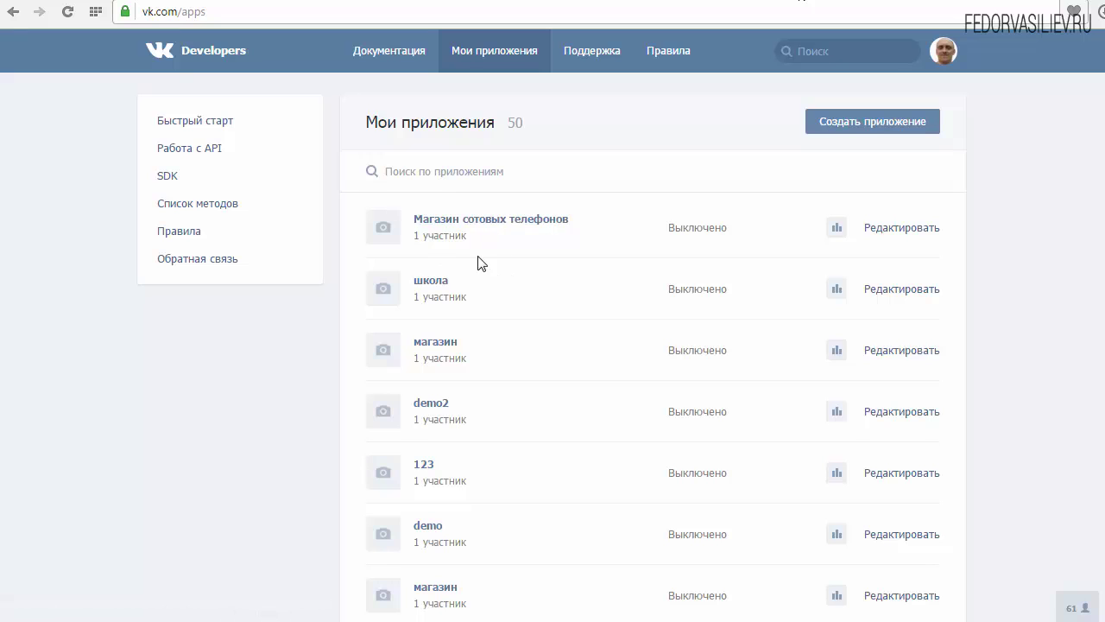
{"action": "left_click_drag", "start_coordinate": [585, 221], "coordinate": [425, 226]}
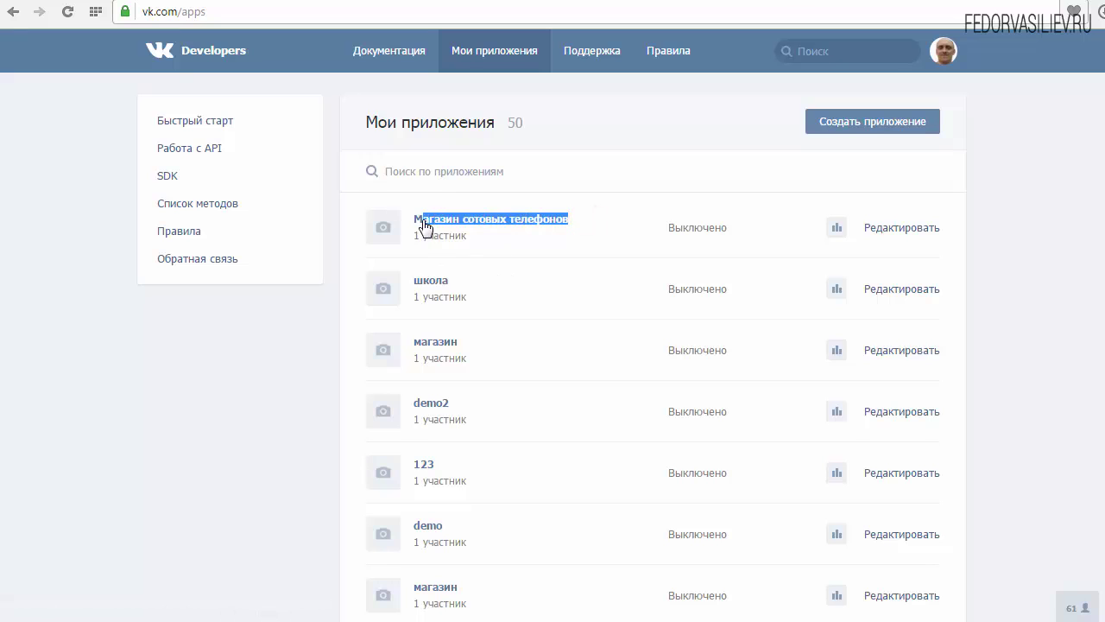
{"action": "left_click", "coordinate": [560, 242]}
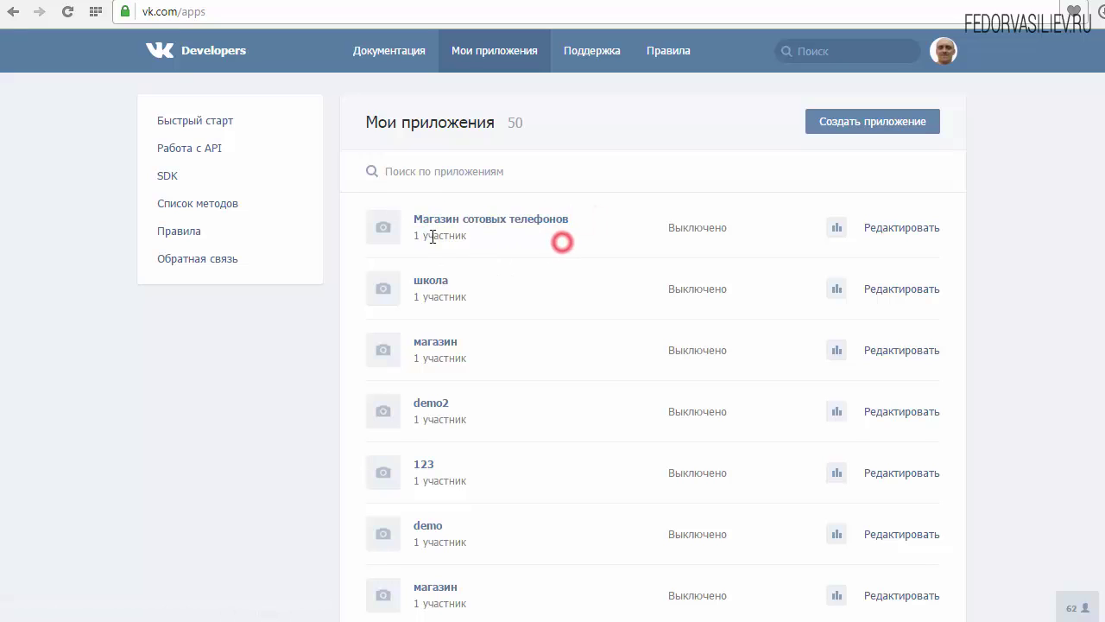
{"action": "left_click", "coordinate": [886, 231]}
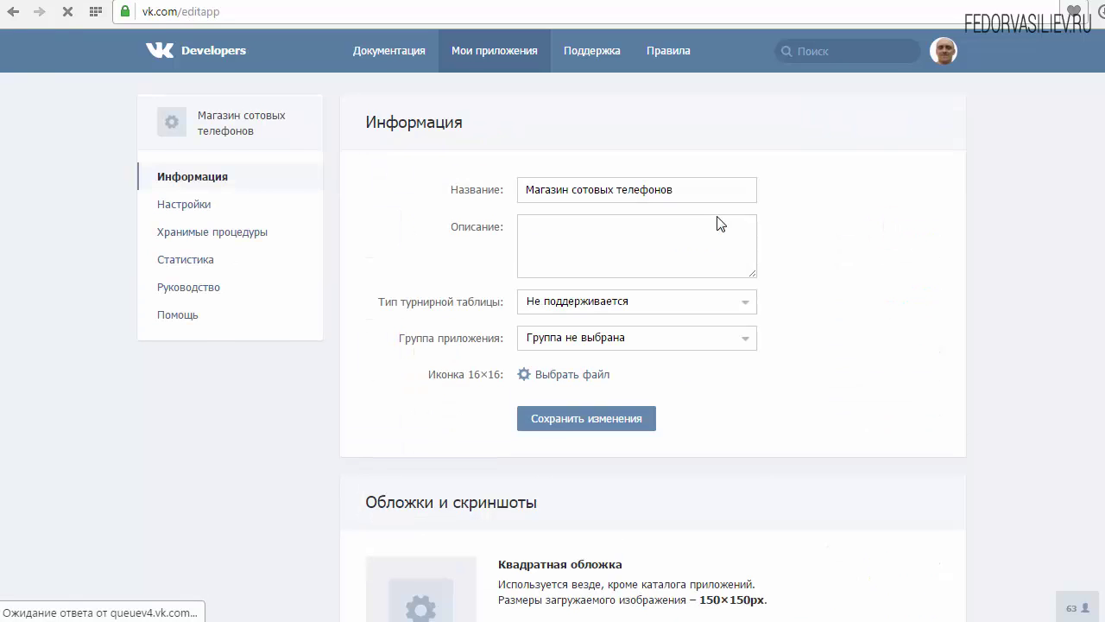
- Copy the application's secure key from its settings and paste it into the plugin's Защищенный ключ field
{"action": "left_click", "coordinate": [184, 215]}
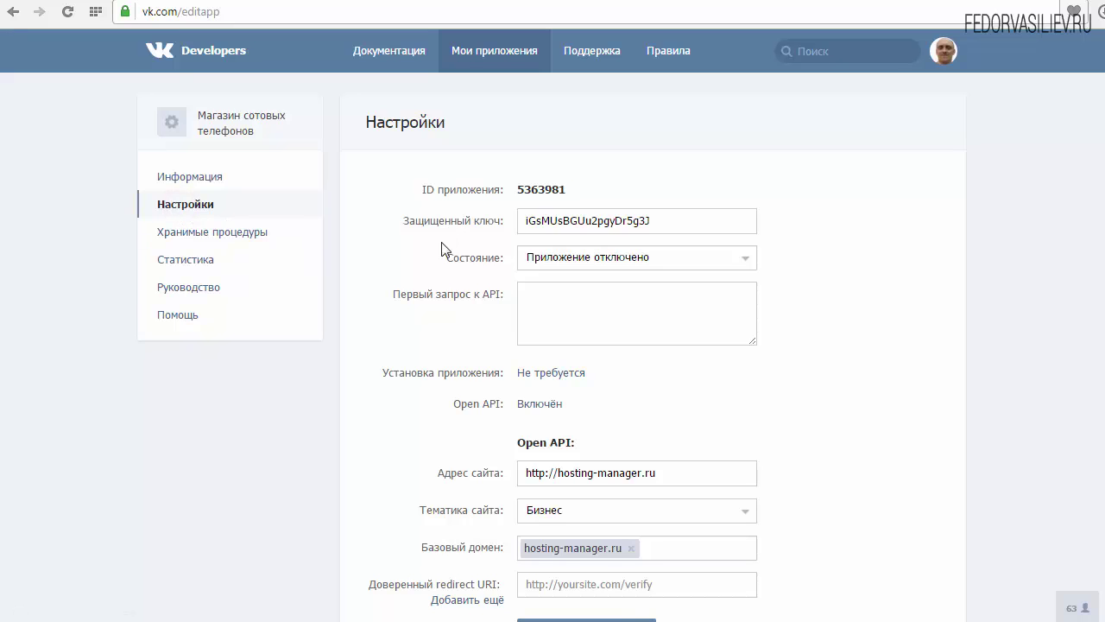
{"action": "double_click", "coordinate": [681, 223]}
{"action": "key", "text": "ctrl+c"}
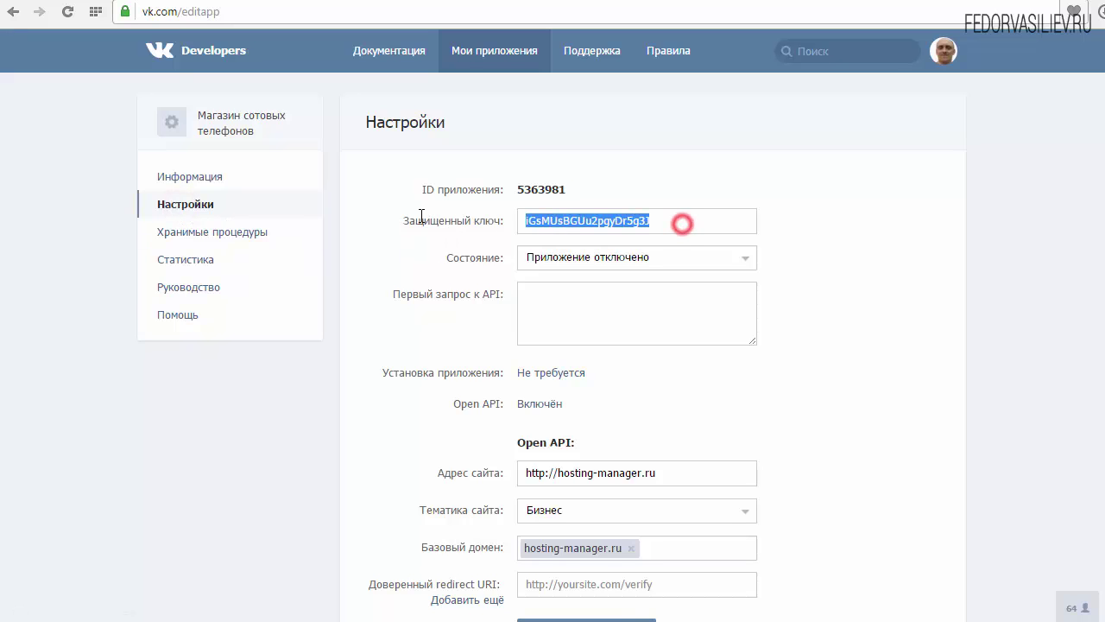
{"action": "right_click", "coordinate": [538, 221]}
{"action": "left_click", "coordinate": [598, 253]}
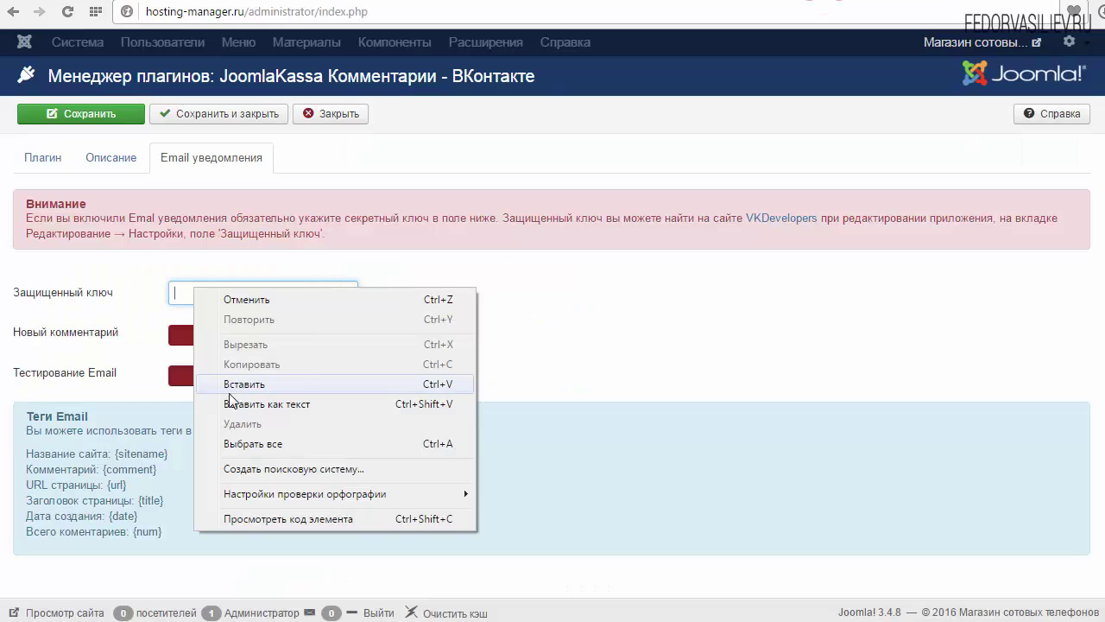
{"action": "left_click", "coordinate": [241, 387]}
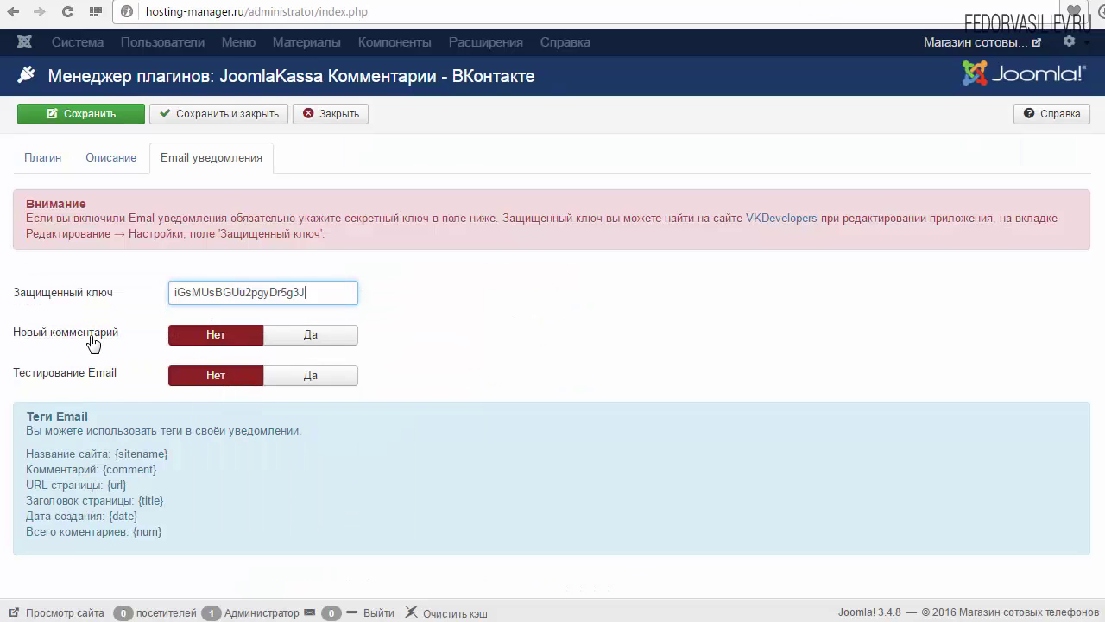
- Set Новый комментарий to Да for administrator email notifications and leave Тестирование Email at Нет
{"action": "mouse_move", "coordinate": [49, 338]}
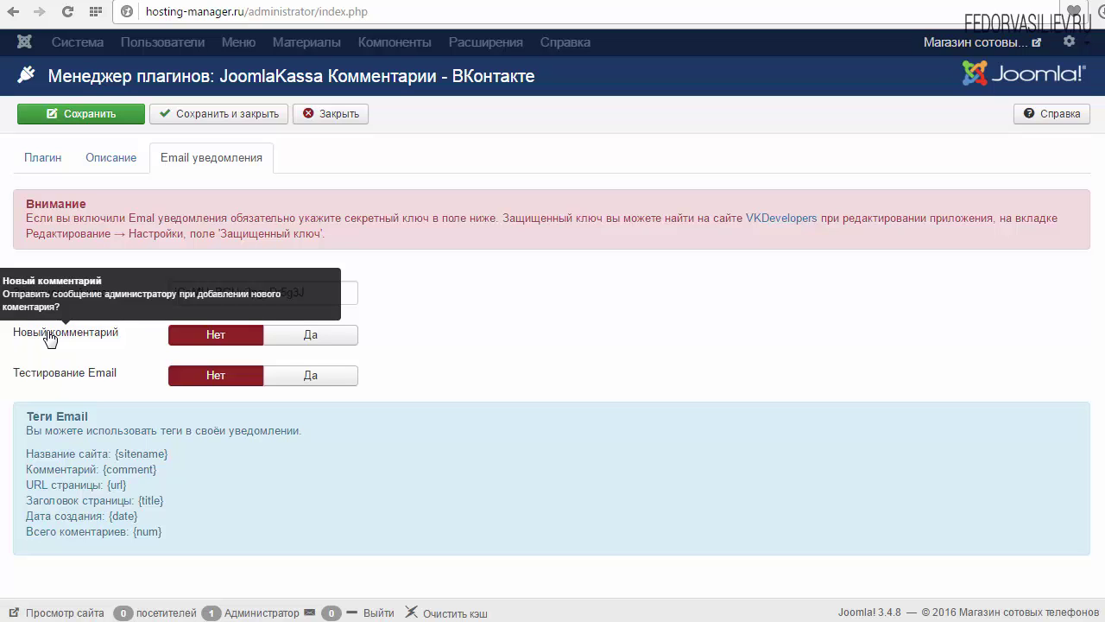
{"action": "left_click", "coordinate": [334, 341]}
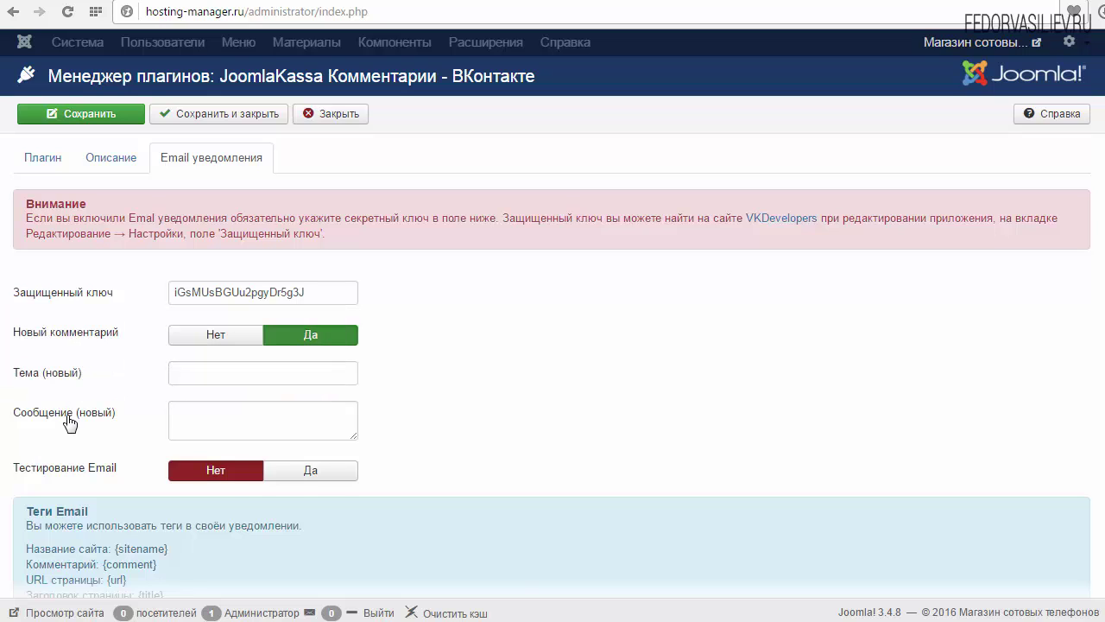
{"action": "scroll", "coordinate": [552, 345], "scroll_direction": "down", "scroll_amount": 2}
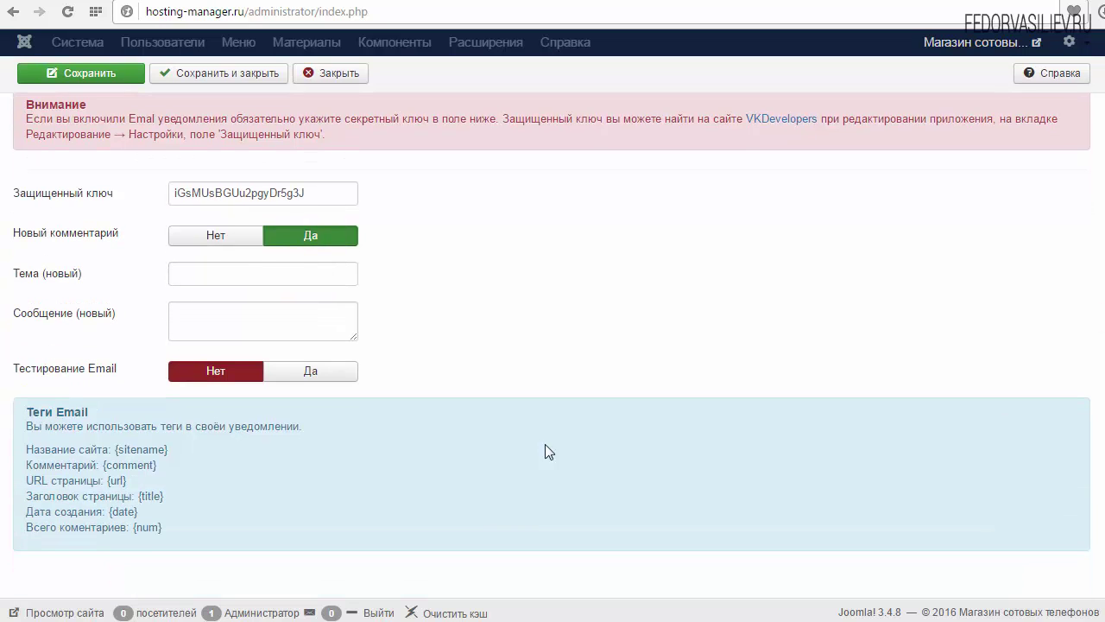
{"action": "left_click", "coordinate": [296, 372]}
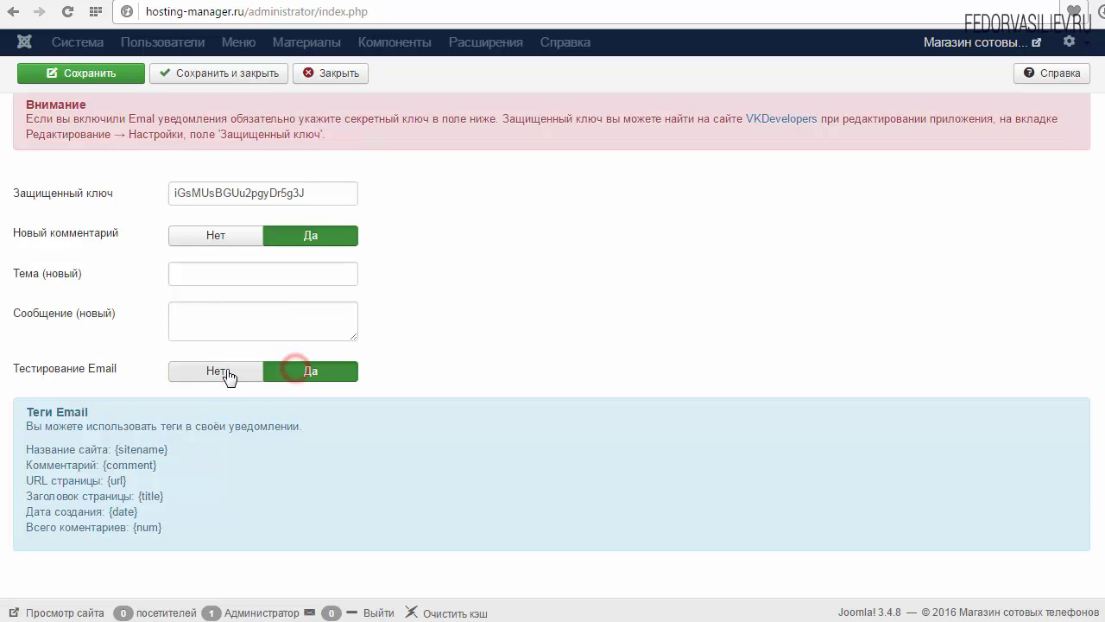
{"action": "left_click", "coordinate": [220, 375]}
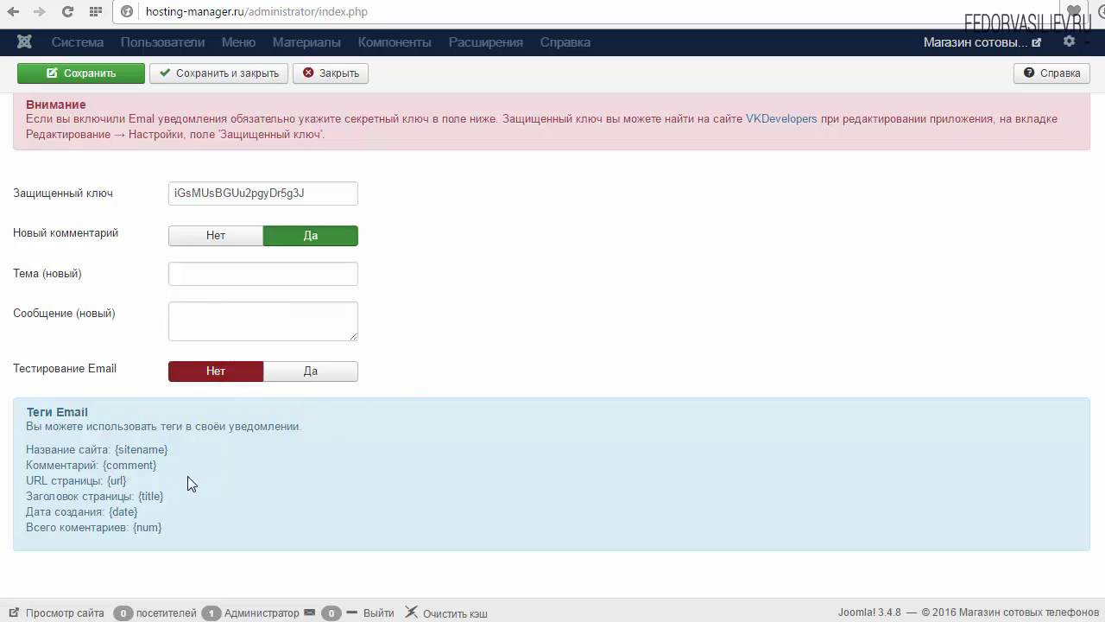
- Check the note on tags usable in the email notification and save the plugin settings
{"action": "left_click_drag", "start_coordinate": [26, 415], "coordinate": [286, 425]}
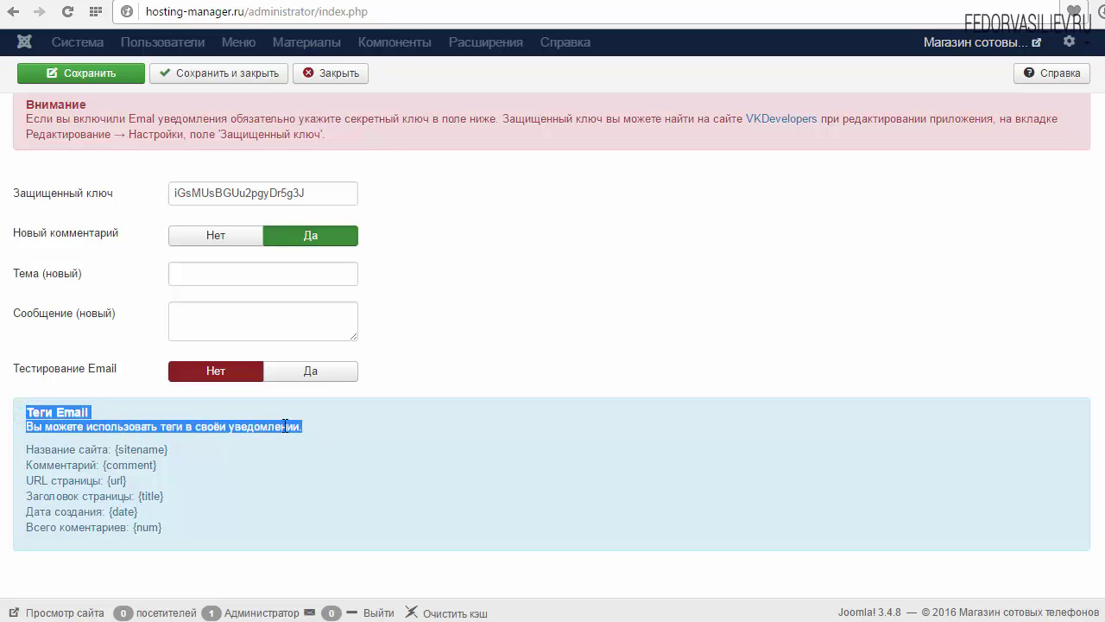
{"action": "left_click", "coordinate": [220, 424]}
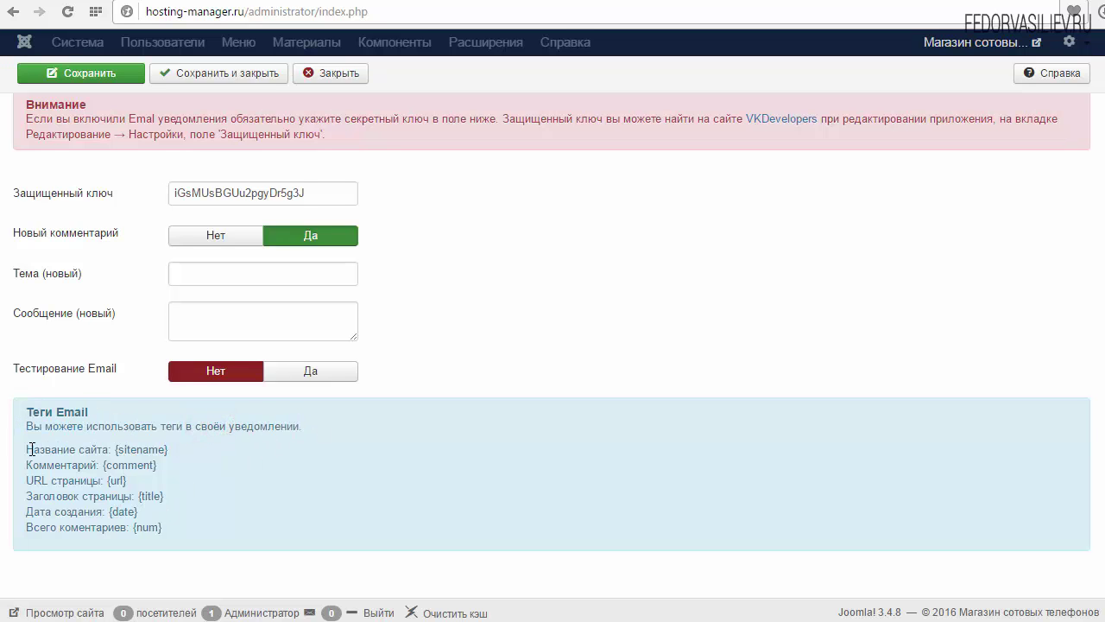
{"action": "scroll", "coordinate": [105, 455], "scroll_direction": "up", "scroll_amount": 5}
{"action": "left_click", "coordinate": [39, 114]}
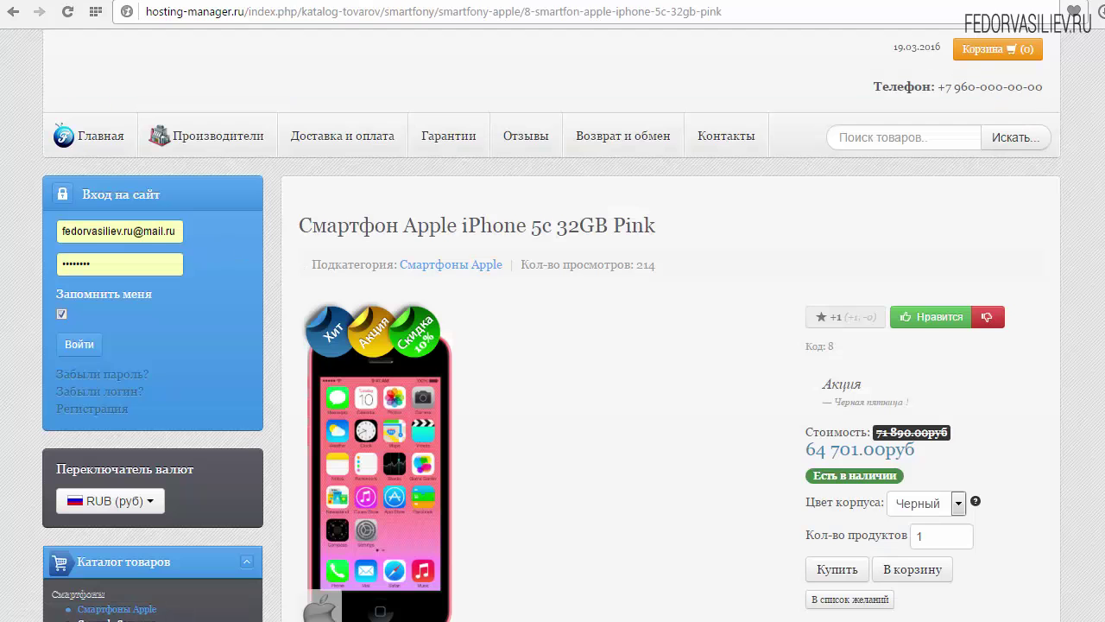
- Attach the video "Хаски провинилась \ guilty husky" to a new VKontakte comment on the pink iPhone 5c product page
{"action": "scroll", "coordinate": [365, 406], "scroll_direction": "down", "scroll_amount": 10}
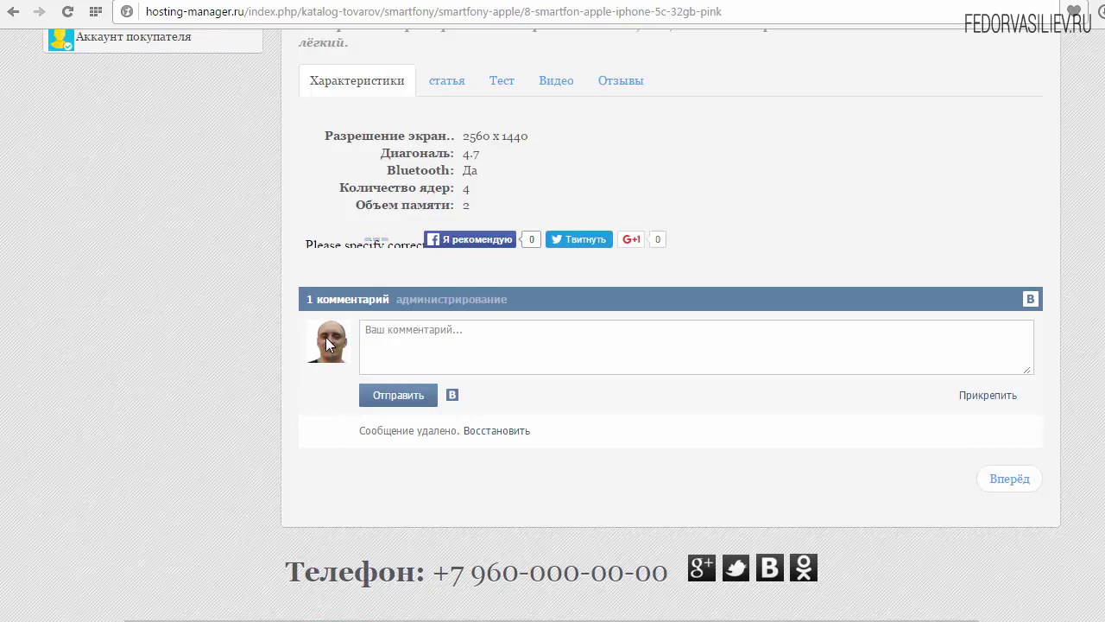
{"action": "mouse_move", "coordinate": [988, 396]}
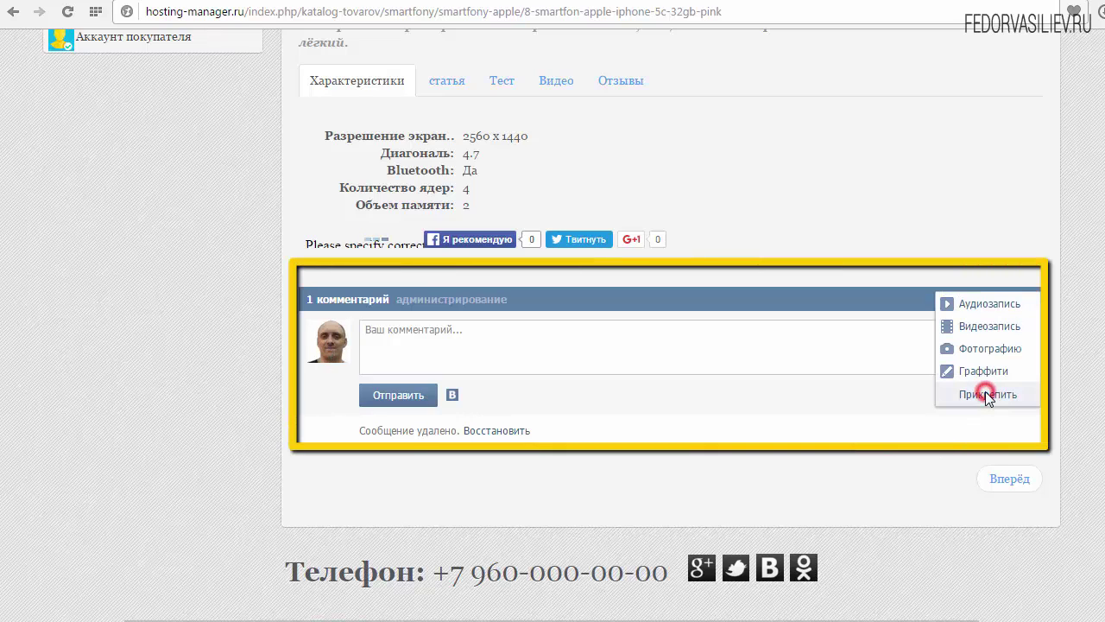
{"action": "left_click", "coordinate": [994, 327]}
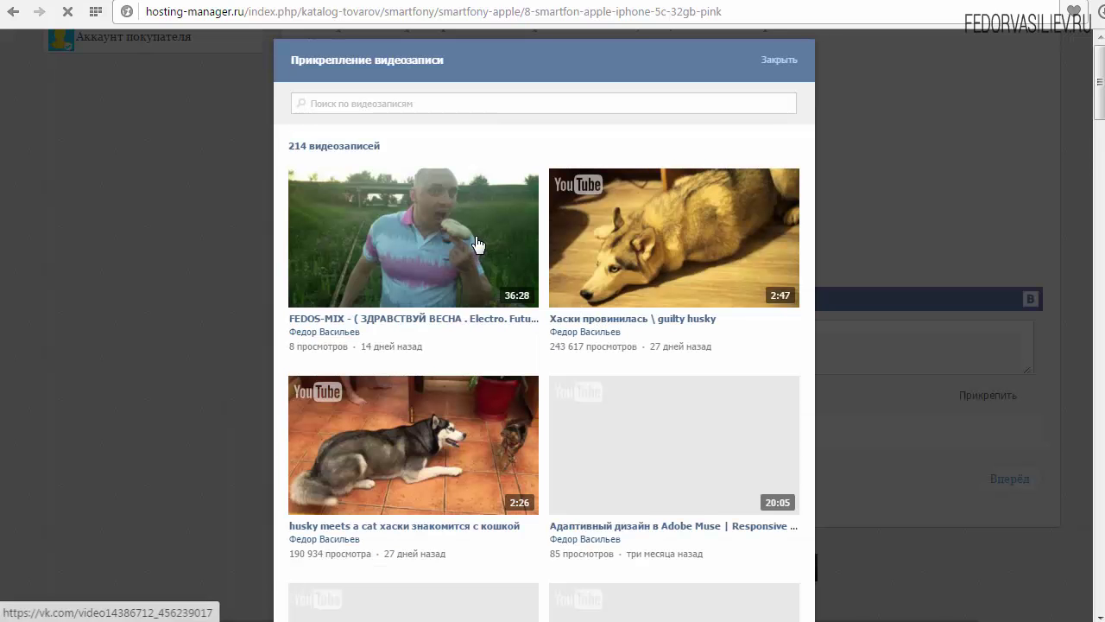
{"action": "left_click", "coordinate": [608, 224]}
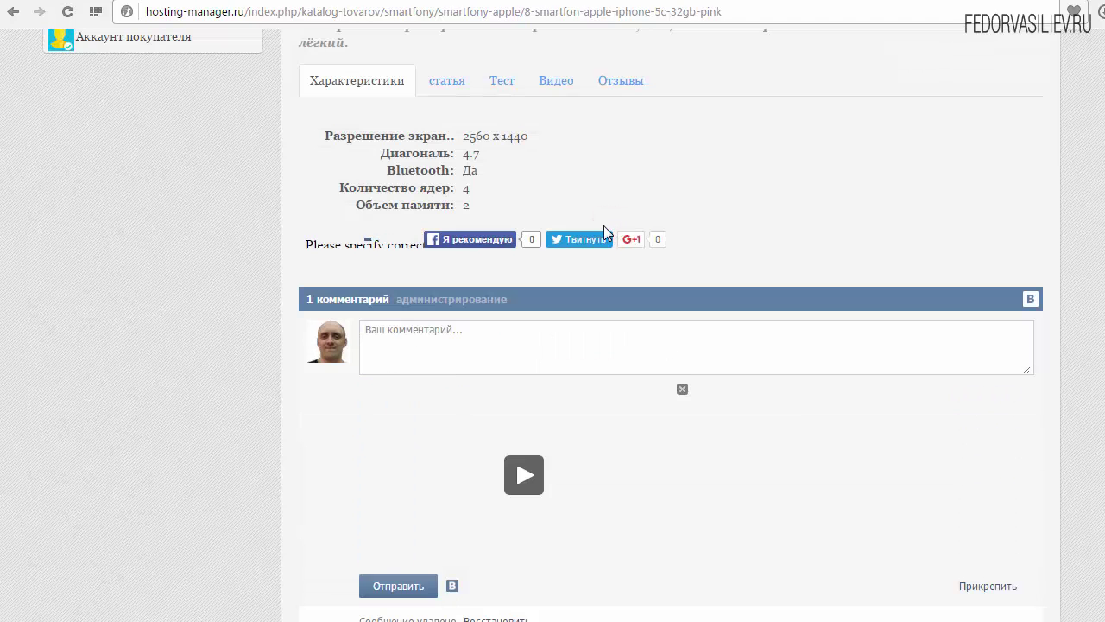
- Enter "тест" as the comment text, submit the comment and view the published post
{"action": "left_click", "coordinate": [417, 355]}
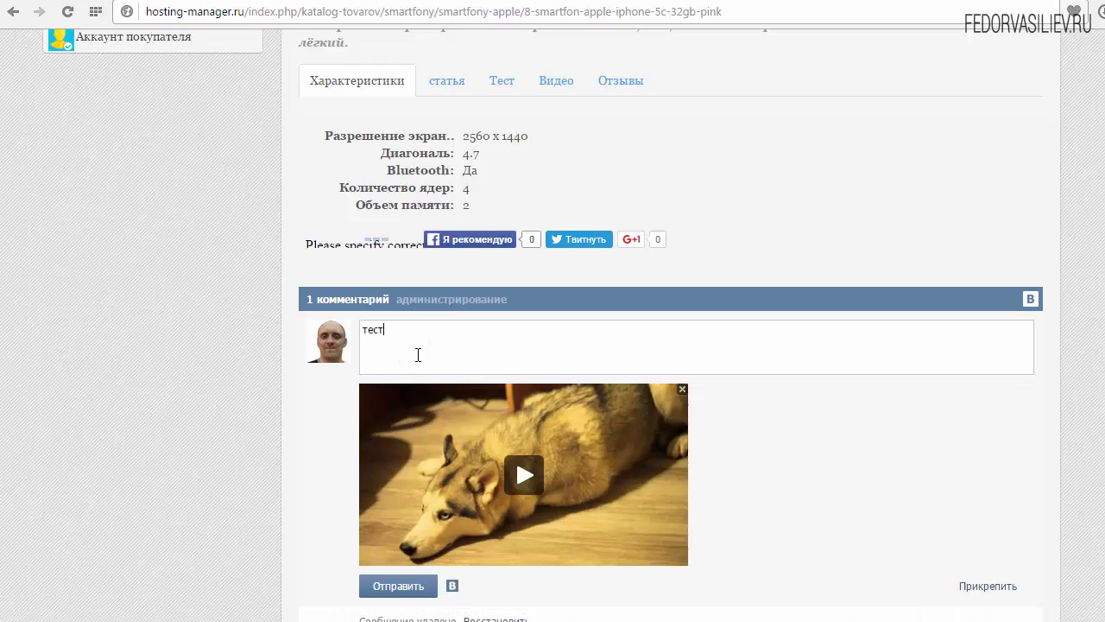
{"action": "scroll", "coordinate": [492, 346], "scroll_direction": "down", "scroll_amount": 2}
{"action": "left_click", "coordinate": [400, 416]}
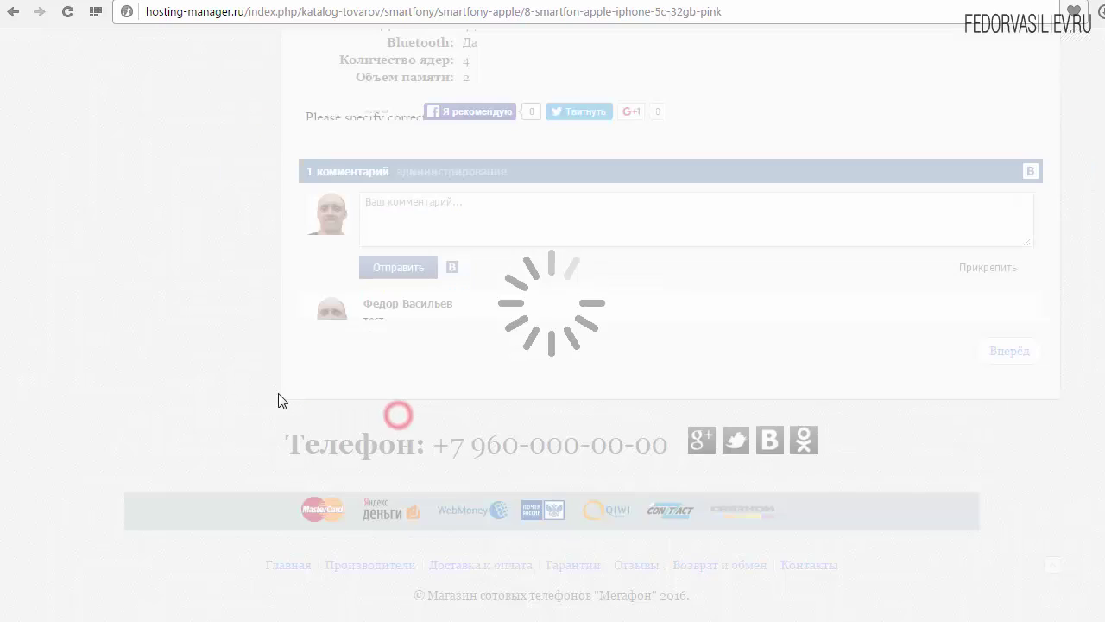
{"action": "scroll", "coordinate": [298, 360], "scroll_direction": "down", "scroll_amount": 3}
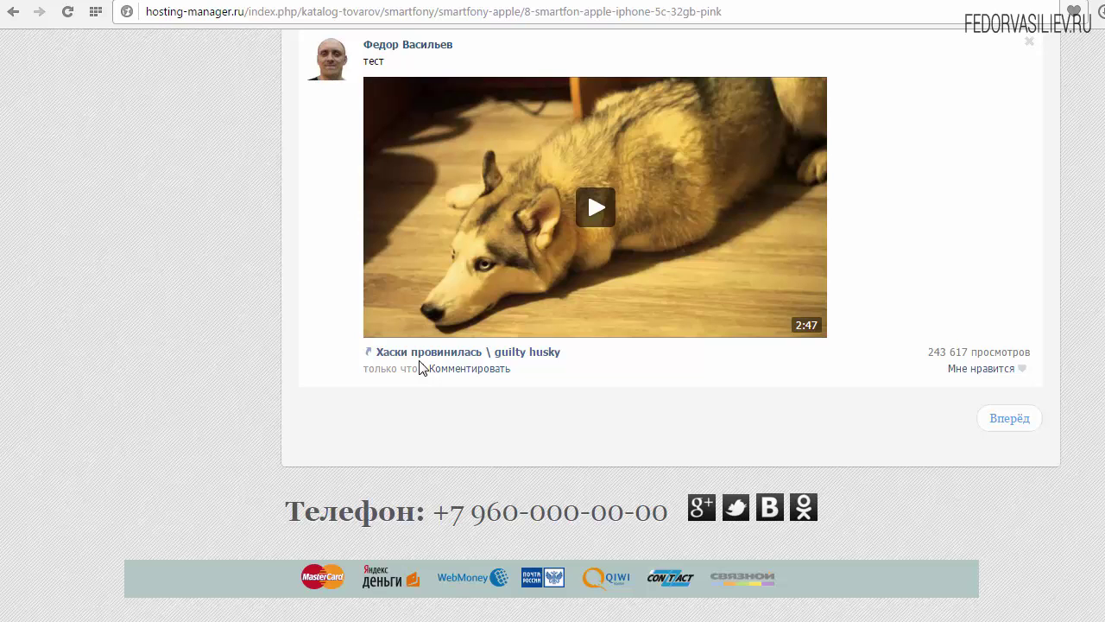
{"action": "scroll", "coordinate": [563, 406], "scroll_direction": "up", "scroll_amount": 3}
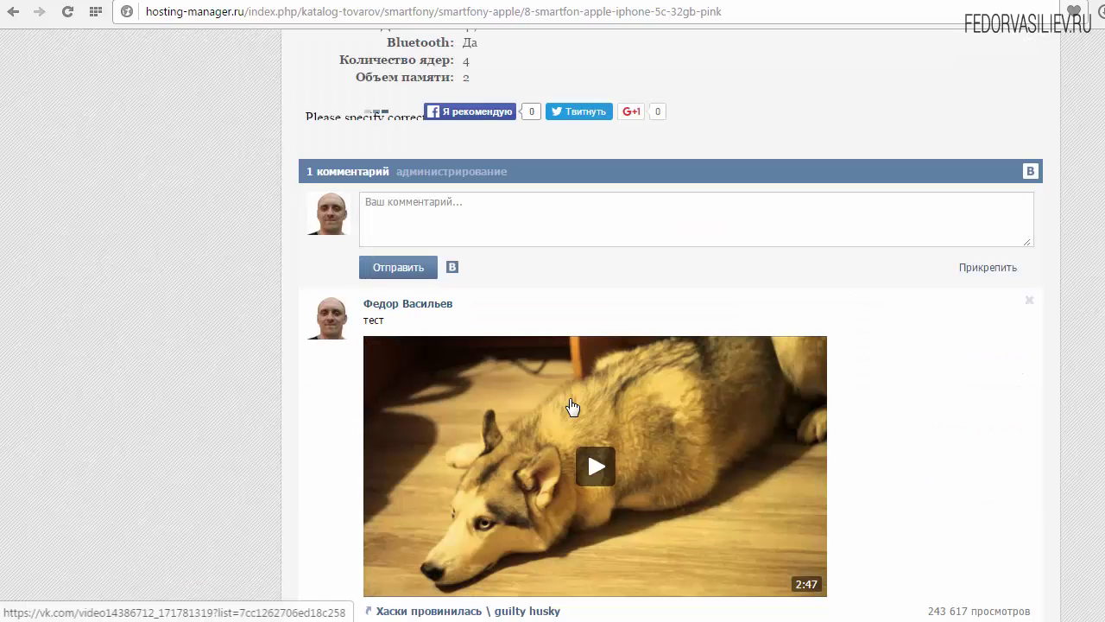
{"action": "scroll", "coordinate": [572, 407], "scroll_direction": "up", "scroll_amount": 3}
{"action": "scroll", "coordinate": [576, 408], "scroll_direction": "down", "scroll_amount": 1}
{"action": "scroll", "coordinate": [577, 408], "scroll_direction": "down", "scroll_amount": 3}
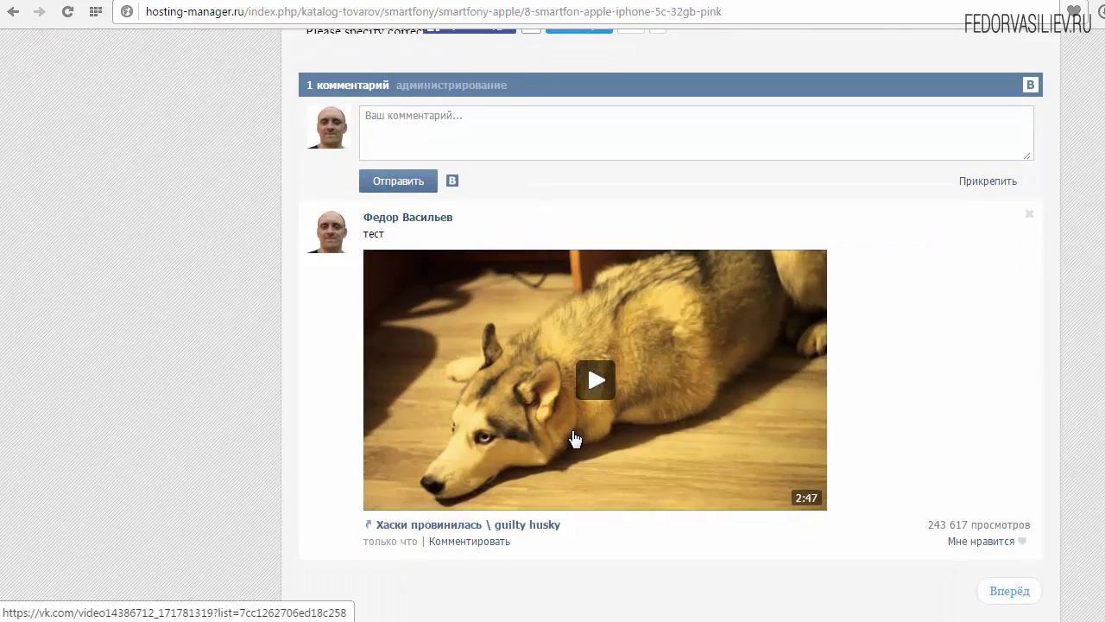
{"action": "scroll", "coordinate": [574, 438], "scroll_direction": "up", "scroll_amount": 4}
{"action": "scroll", "coordinate": [574, 437], "scroll_direction": "down", "scroll_amount": 4}
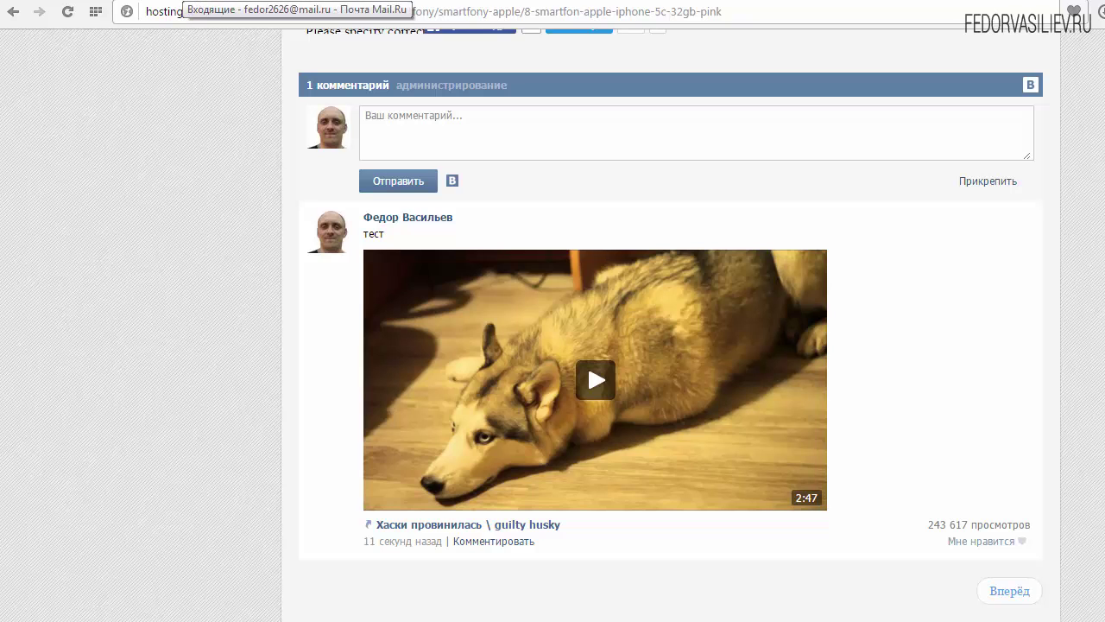
- Switch to the Mail.Ru inbox and open the message "Добавлен новый коментарий - ВКонтакте"
{"action": "left_click", "coordinate": [194, 2]}
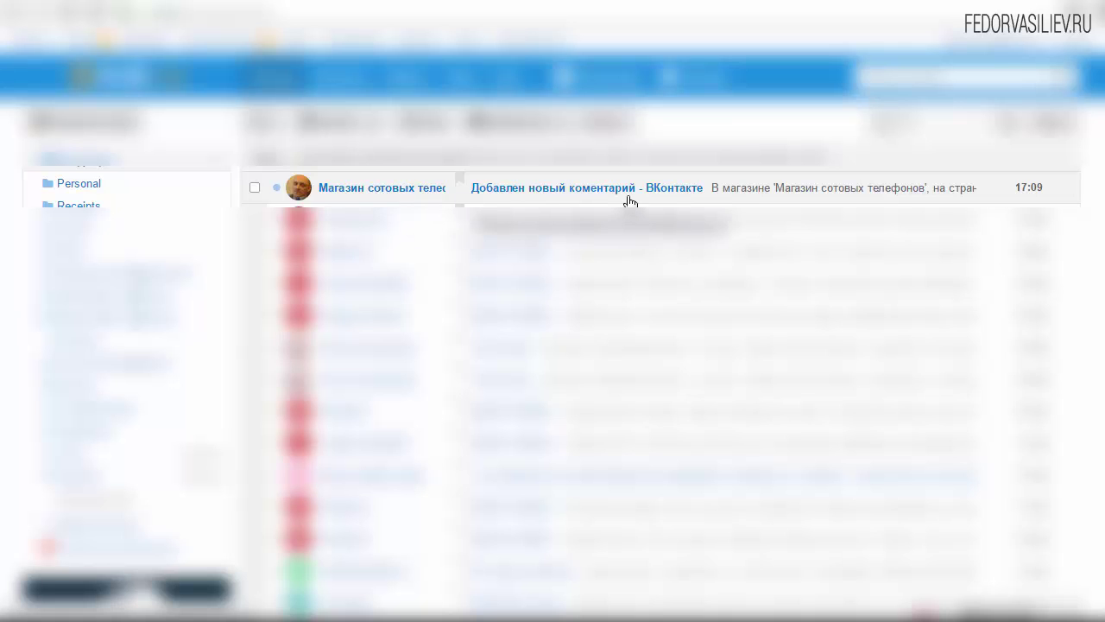
{"action": "left_click", "coordinate": [588, 191]}
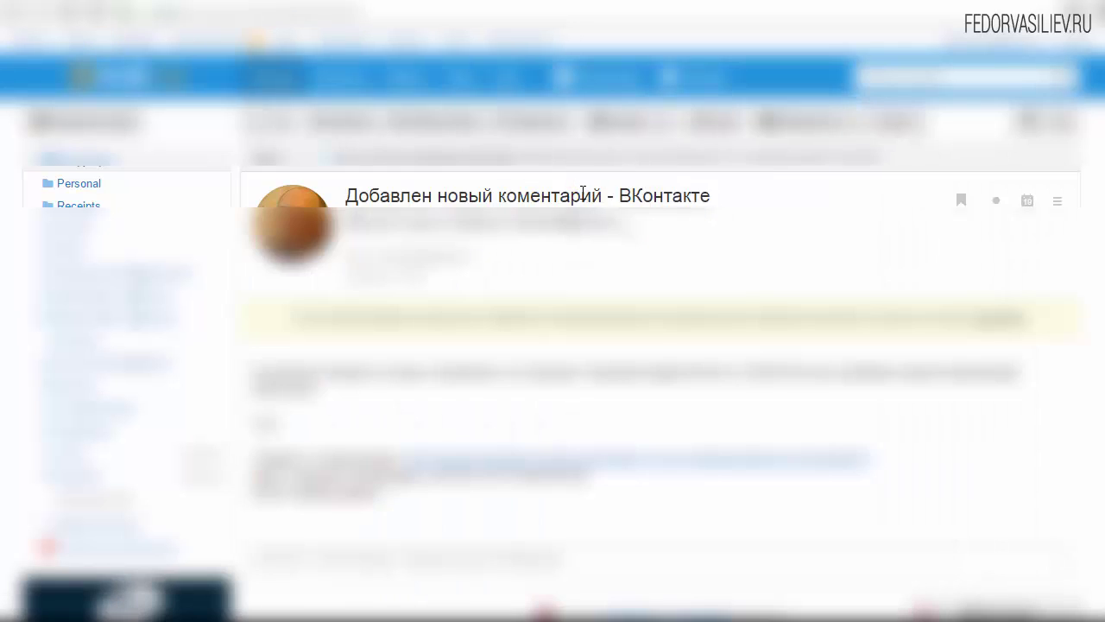
{"action": "scroll", "coordinate": [436, 349], "scroll_direction": "down", "scroll_amount": 2}
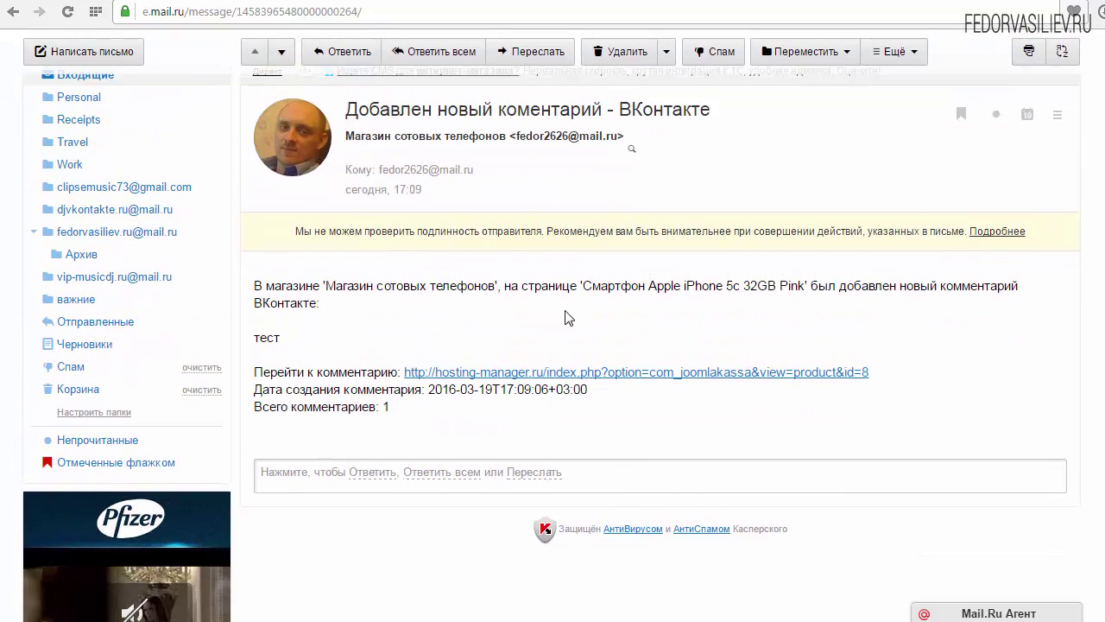
- Check the product name, comment text, comment link, creation date and comment total in the notification email
{"action": "left_click_drag", "start_coordinate": [767, 287], "coordinate": [592, 288]}
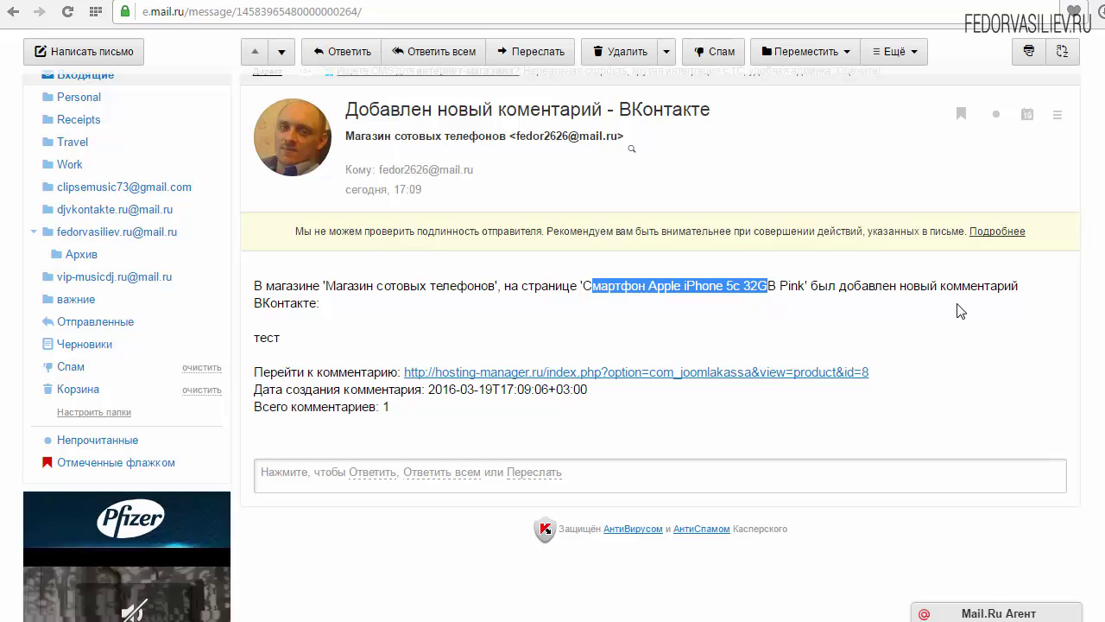
{"action": "left_click", "coordinate": [286, 338]}
{"action": "left_click_drag", "start_coordinate": [298, 337], "coordinate": [259, 336]}
{"action": "left_click", "coordinate": [264, 334]}
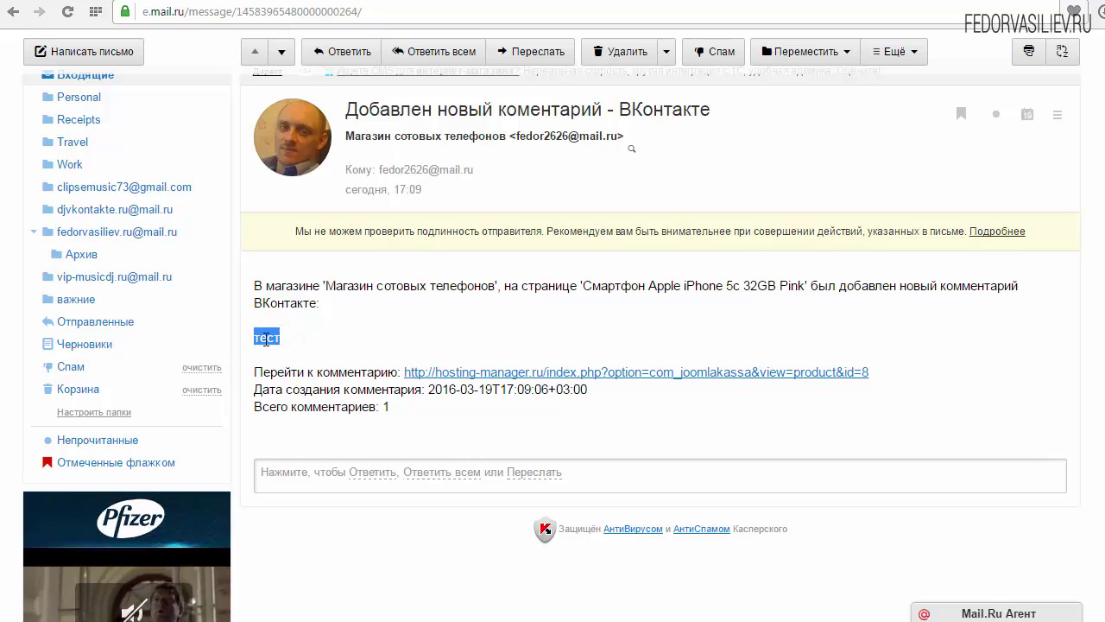
{"action": "left_click", "coordinate": [268, 338]}
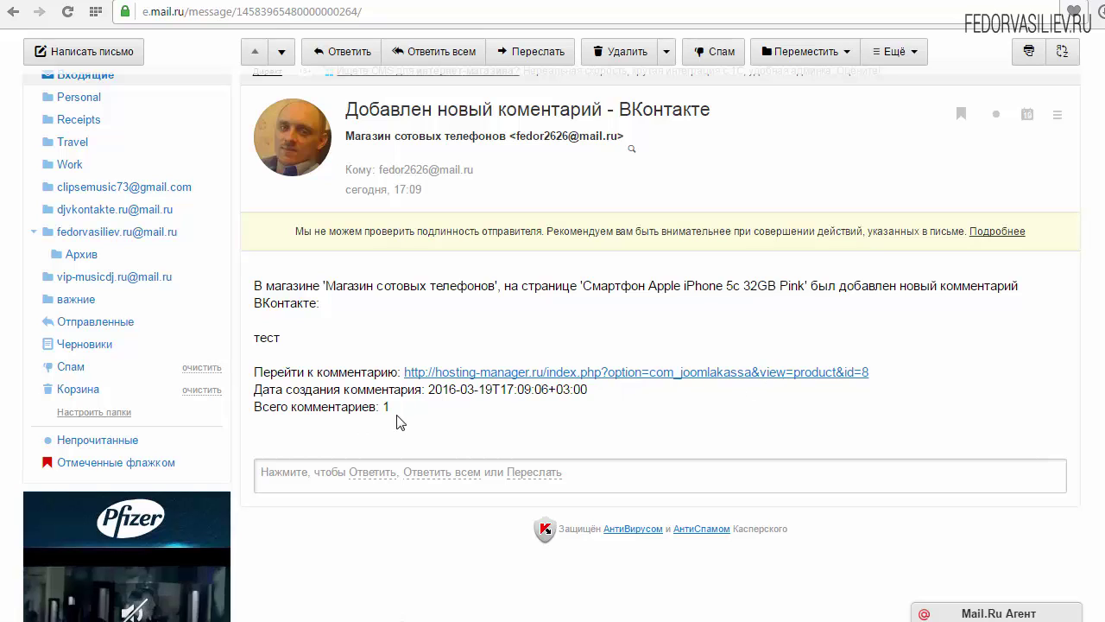
{"action": "left_click_drag", "start_coordinate": [296, 389], "coordinate": [446, 390]}
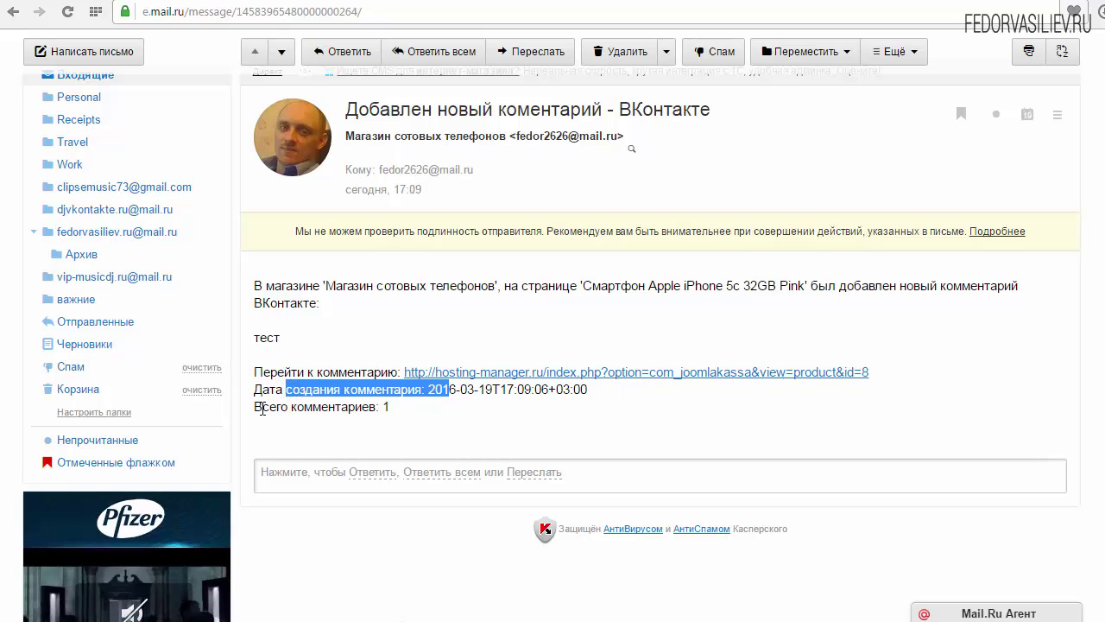
{"action": "left_click_drag", "start_coordinate": [261, 407], "coordinate": [435, 408]}
{"action": "left_click", "coordinate": [400, 406]}
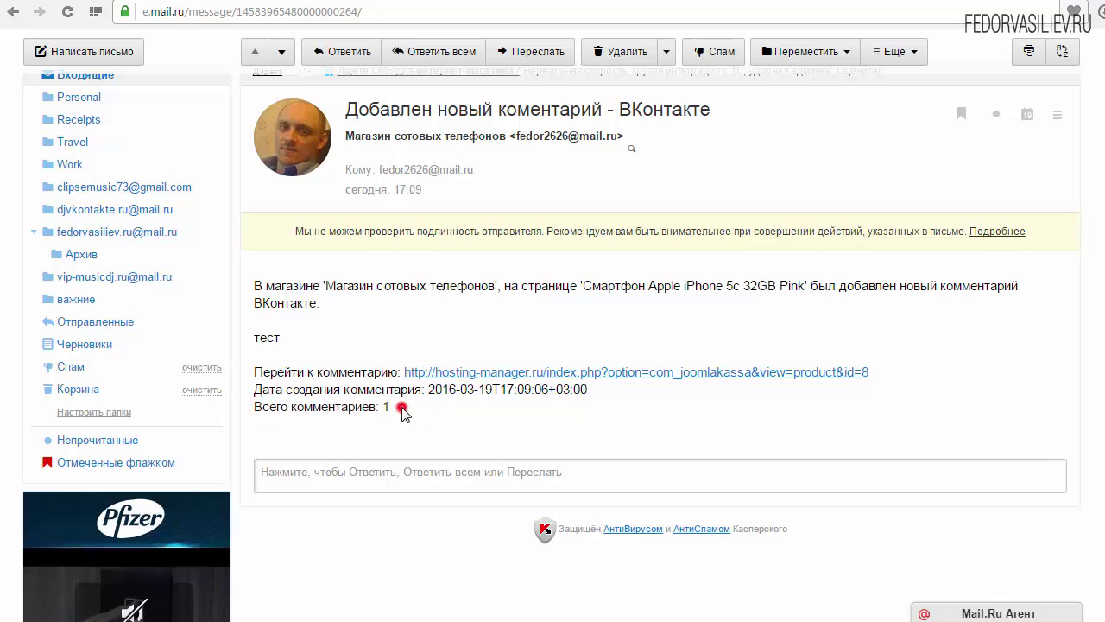
{"action": "left_click", "coordinate": [445, 373]}
- Switch to the VKontakte profile and examine the wall post made from the product comment
{"action": "key", "text": "ctrl+Tab"}
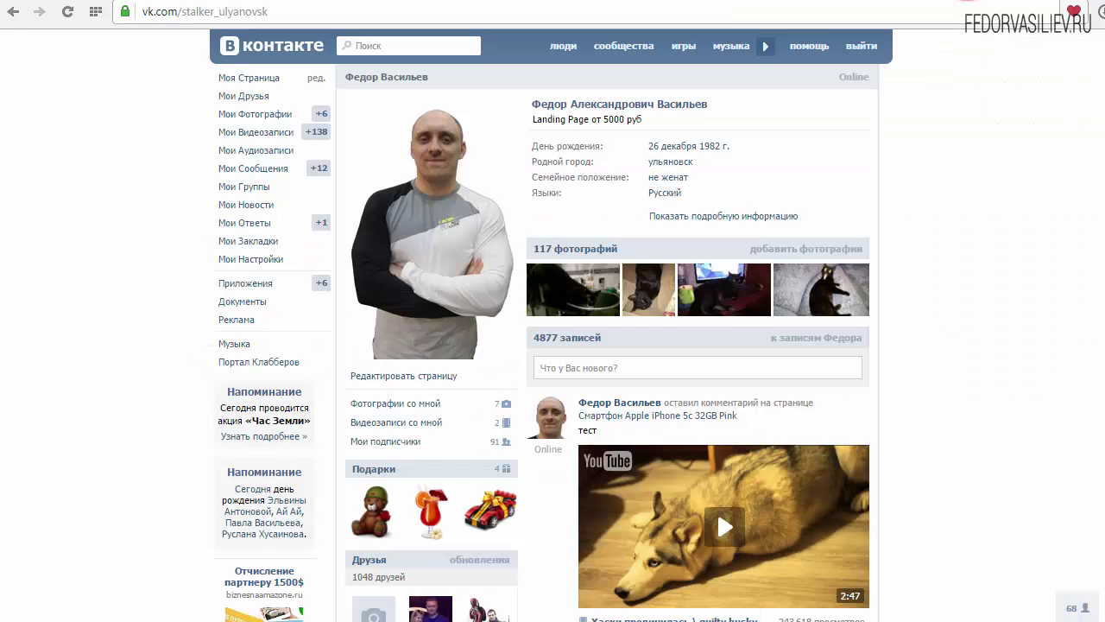
{"action": "scroll", "coordinate": [578, 242], "scroll_direction": "down", "scroll_amount": 2}
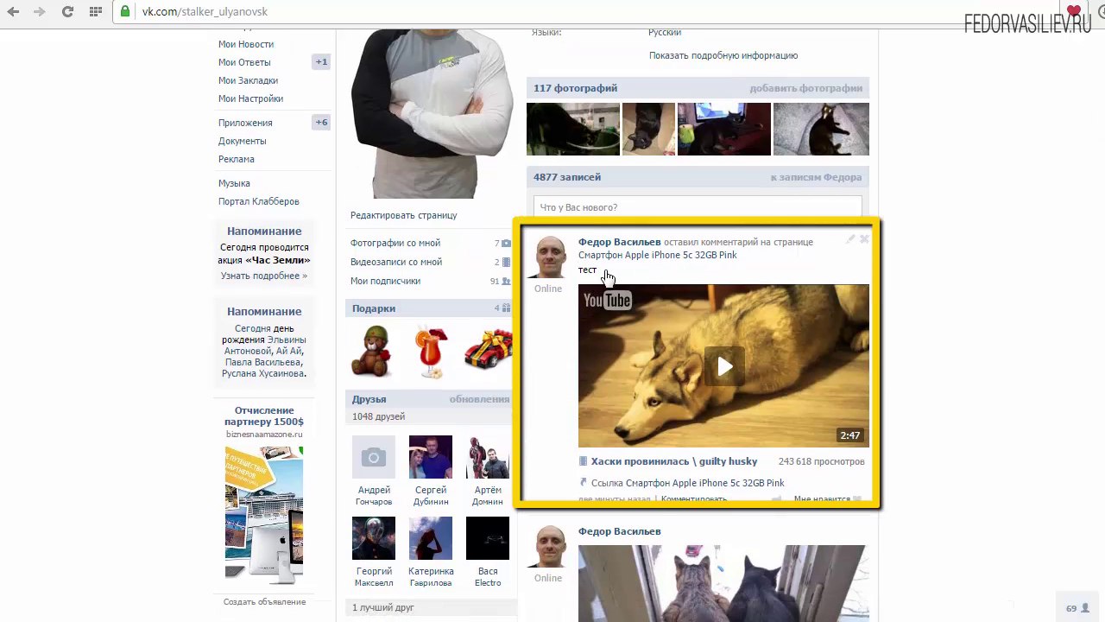
{"action": "left_click_drag", "start_coordinate": [605, 270], "coordinate": [583, 275]}
{"action": "mouse_move", "coordinate": [646, 265]}
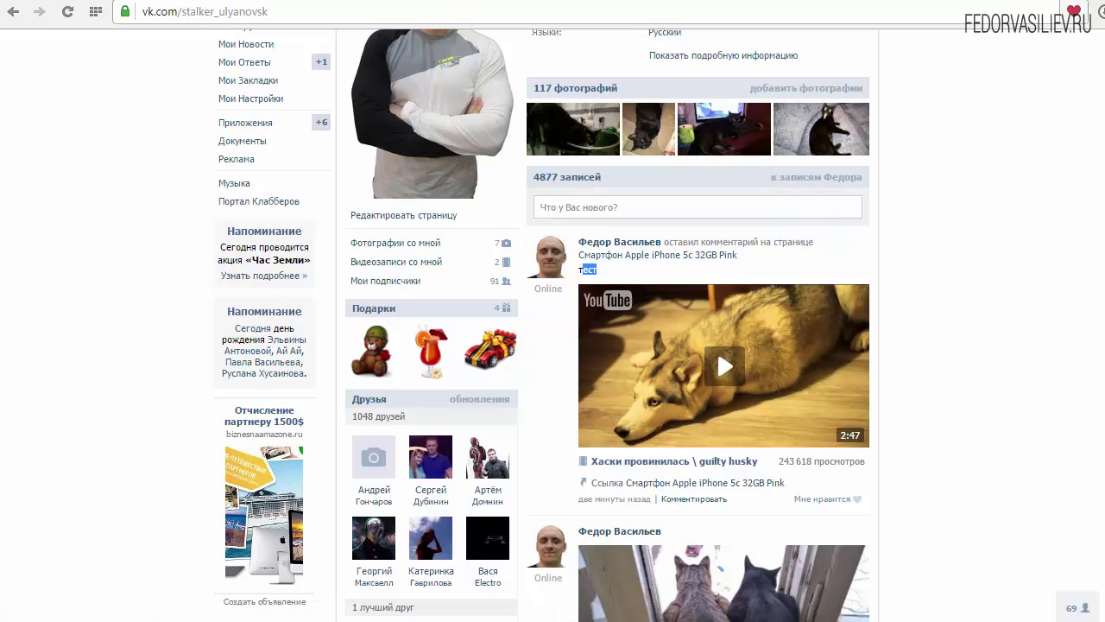
{"action": "scroll", "coordinate": [550, 345], "scroll_direction": "up", "scroll_amount": 2}
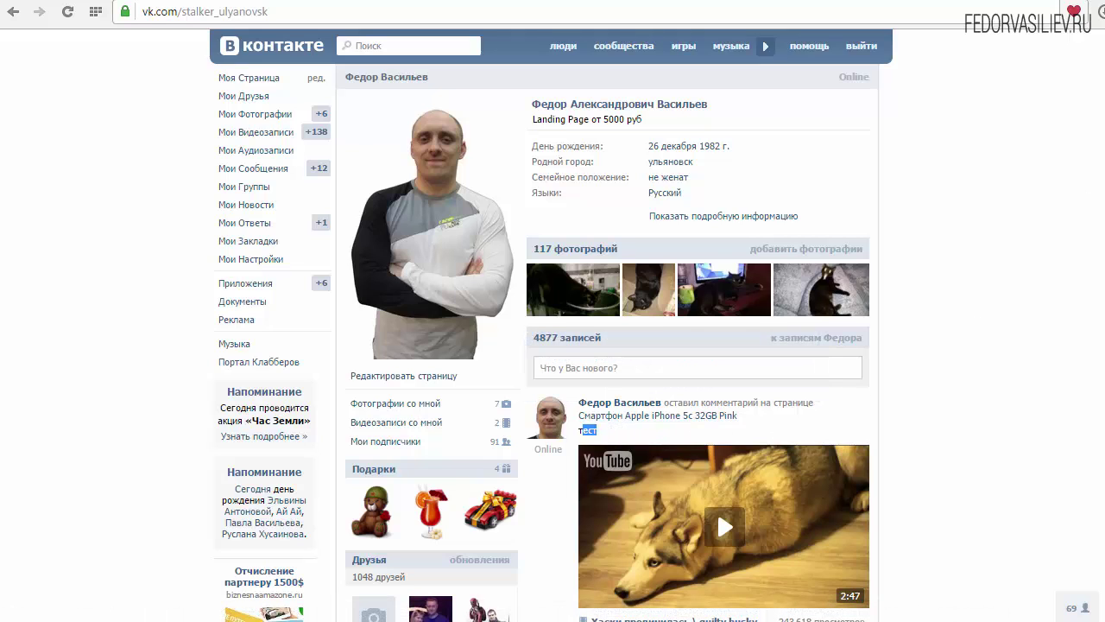
{"action": "scroll", "coordinate": [589, 374], "scroll_direction": "down", "scroll_amount": 2}
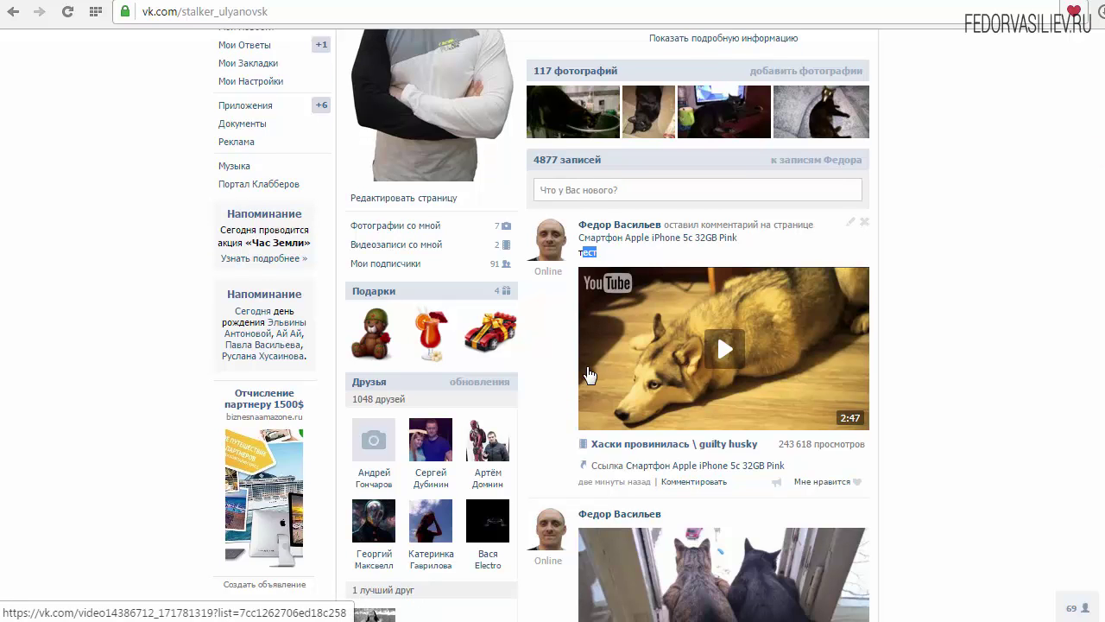
{"action": "scroll", "coordinate": [431, 216], "scroll_direction": "up", "scroll_amount": 2}
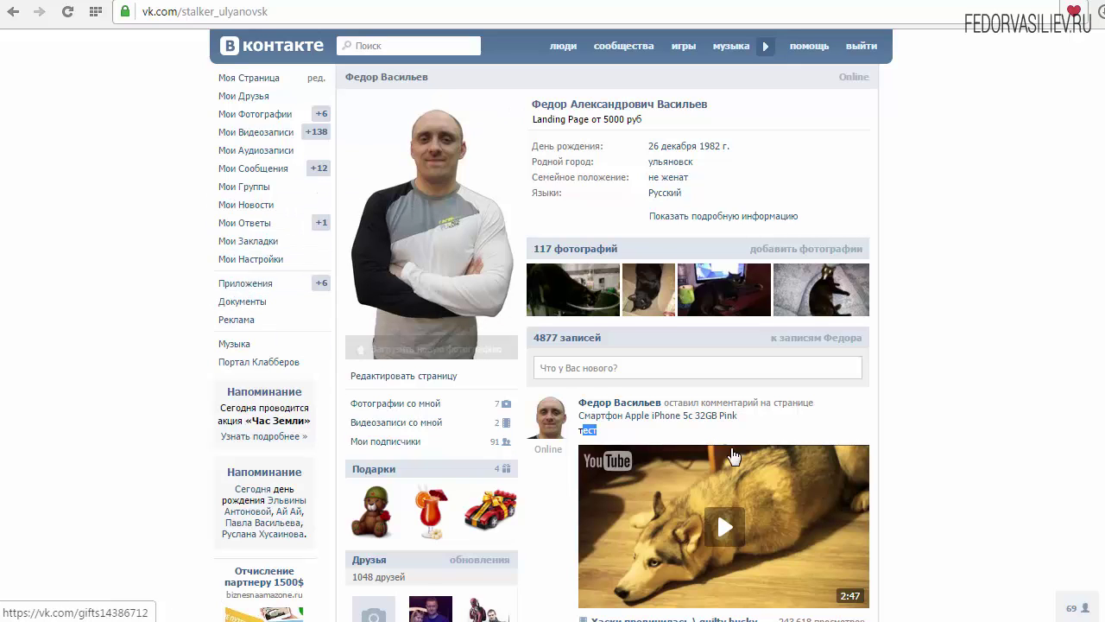
{"action": "scroll", "coordinate": [734, 285], "scroll_direction": "down", "scroll_amount": 2}
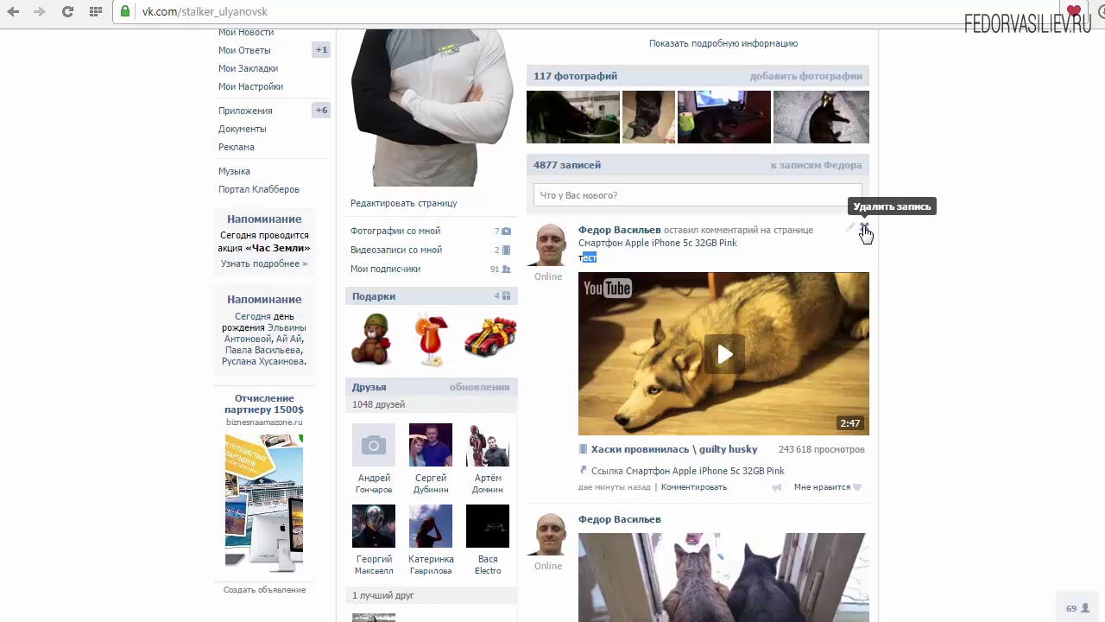
- Follow the wall post's link "Смартфон Apple iPhone 5c 32GB Pink" to the shop and check the comment on the product page
{"action": "left_click", "coordinate": [691, 243]}
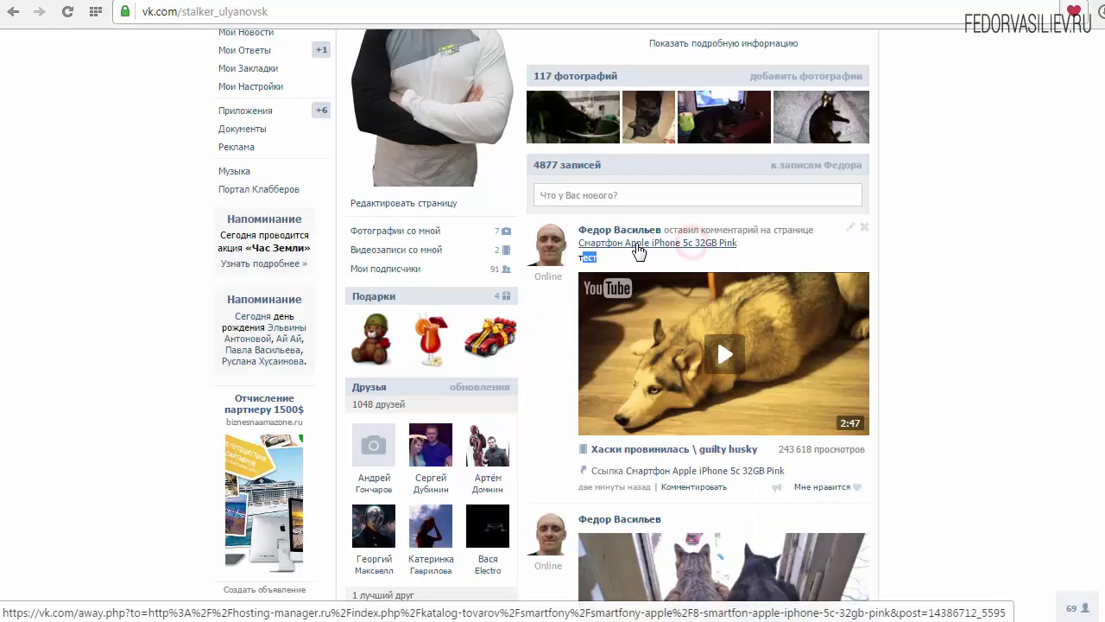
{"action": "left_click", "coordinate": [637, 244]}
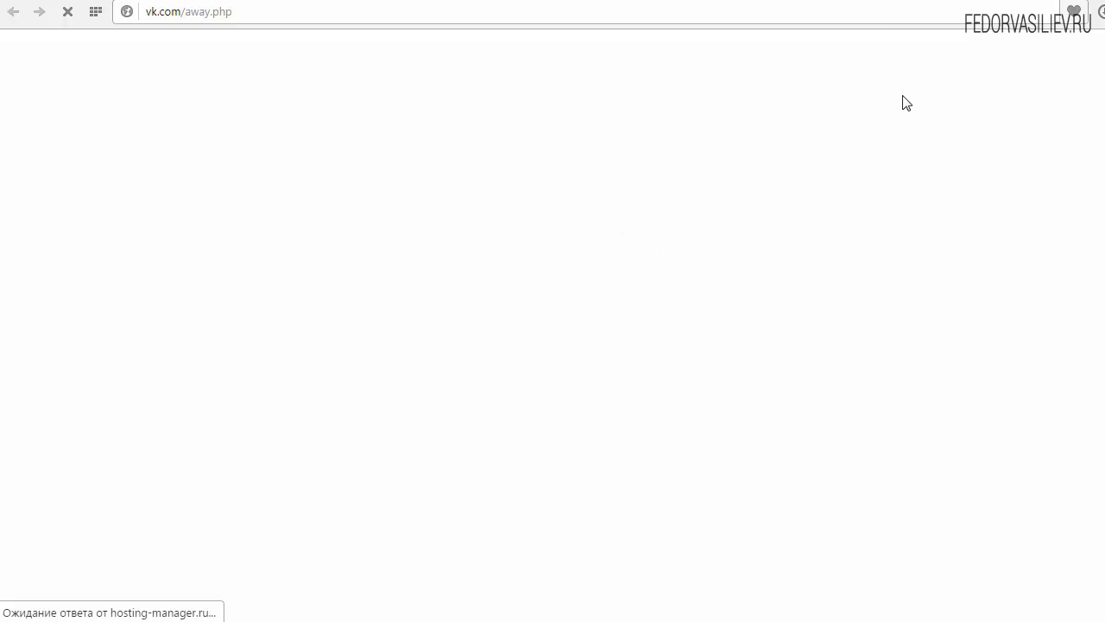
{"action": "scroll", "coordinate": [473, 371], "scroll_direction": "down", "scroll_amount": 5}
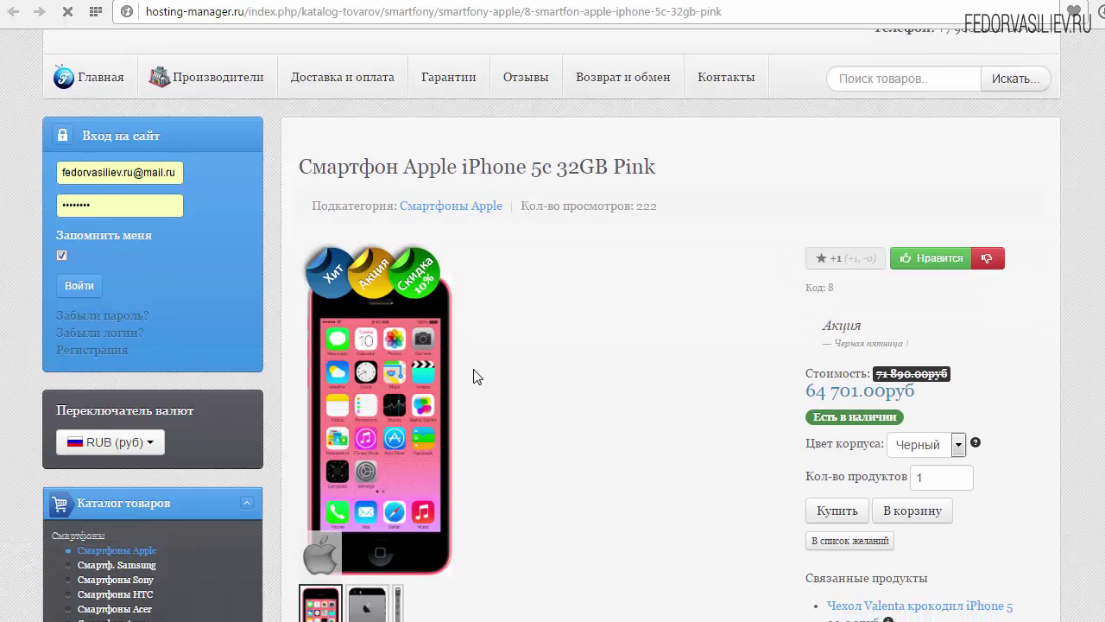
{"action": "scroll", "coordinate": [473, 367], "scroll_direction": "down", "scroll_amount": 7}
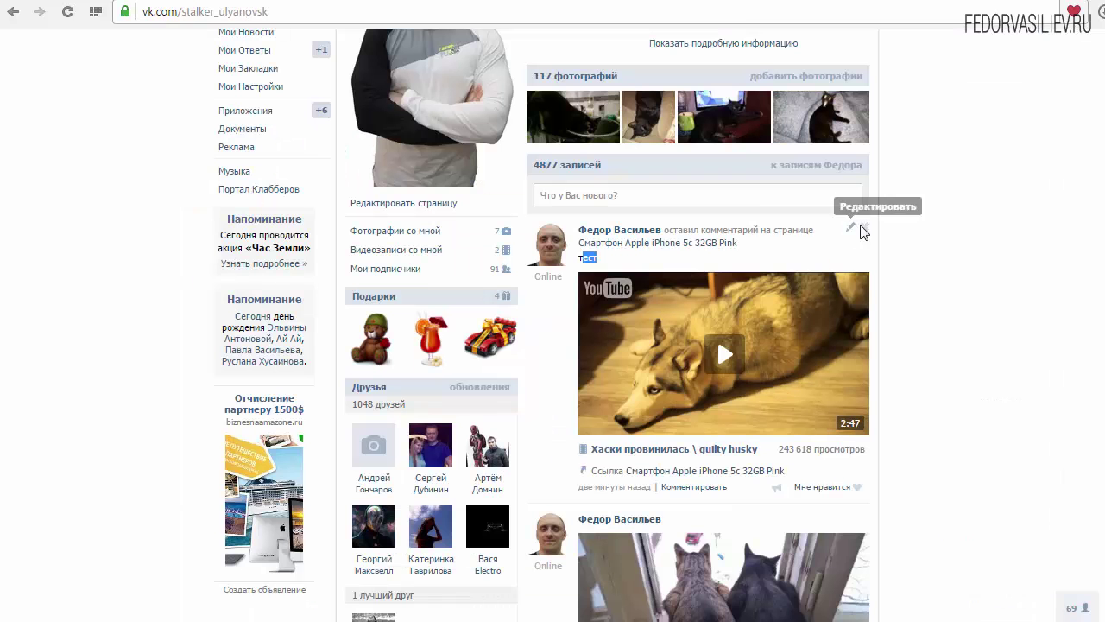
{"action": "left_click", "coordinate": [861, 222]}
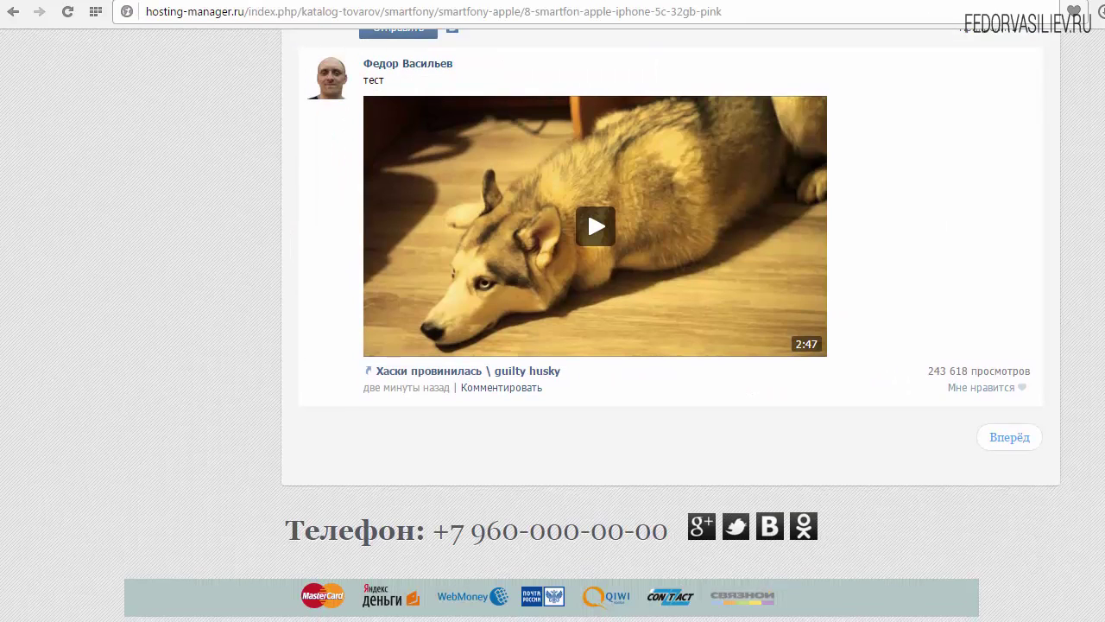
{"action": "scroll", "coordinate": [917, 35], "scroll_direction": "up", "scroll_amount": 5}
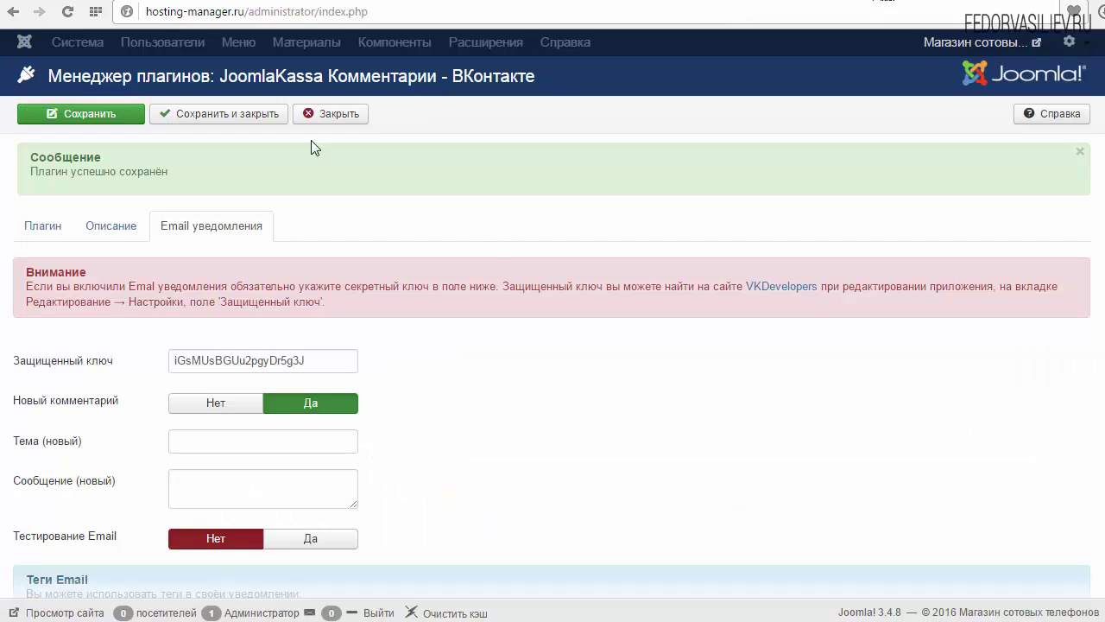
- Close the plugin settings and check the E-mail сайта field under Настройка почты in Joomla's Общие настройки
{"action": "left_click", "coordinate": [356, 121]}
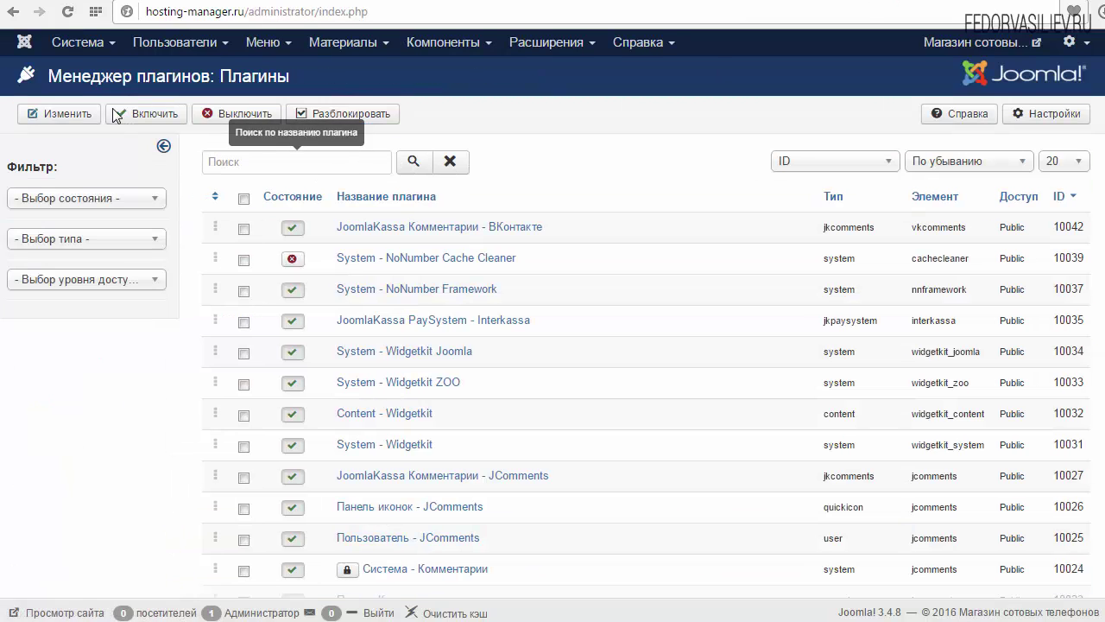
{"action": "left_click", "coordinate": [80, 44]}
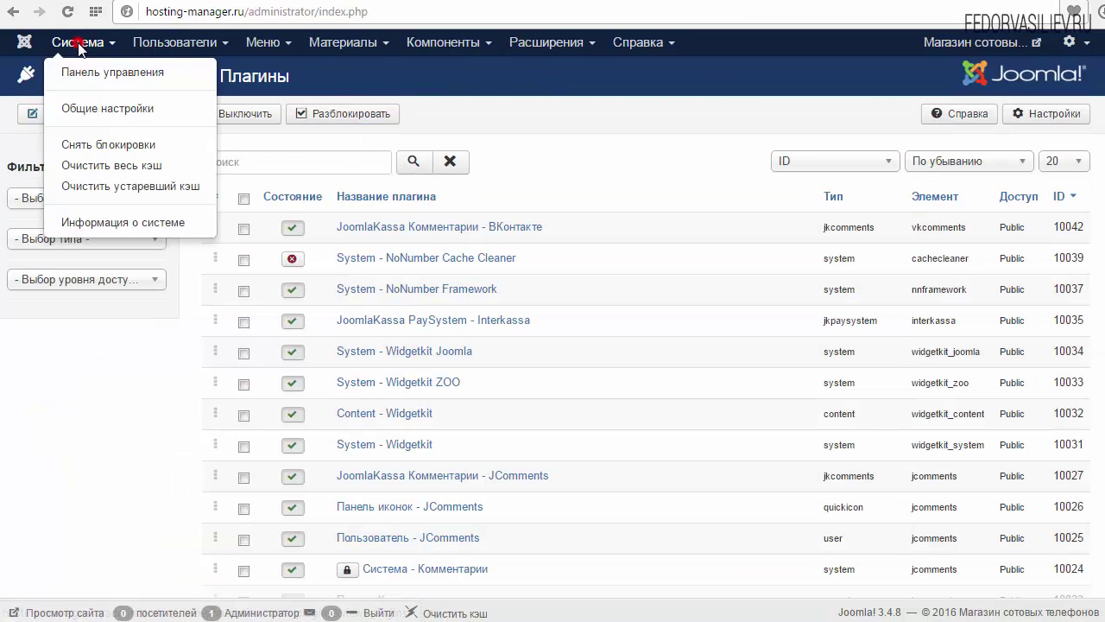
{"action": "left_click", "coordinate": [117, 111]}
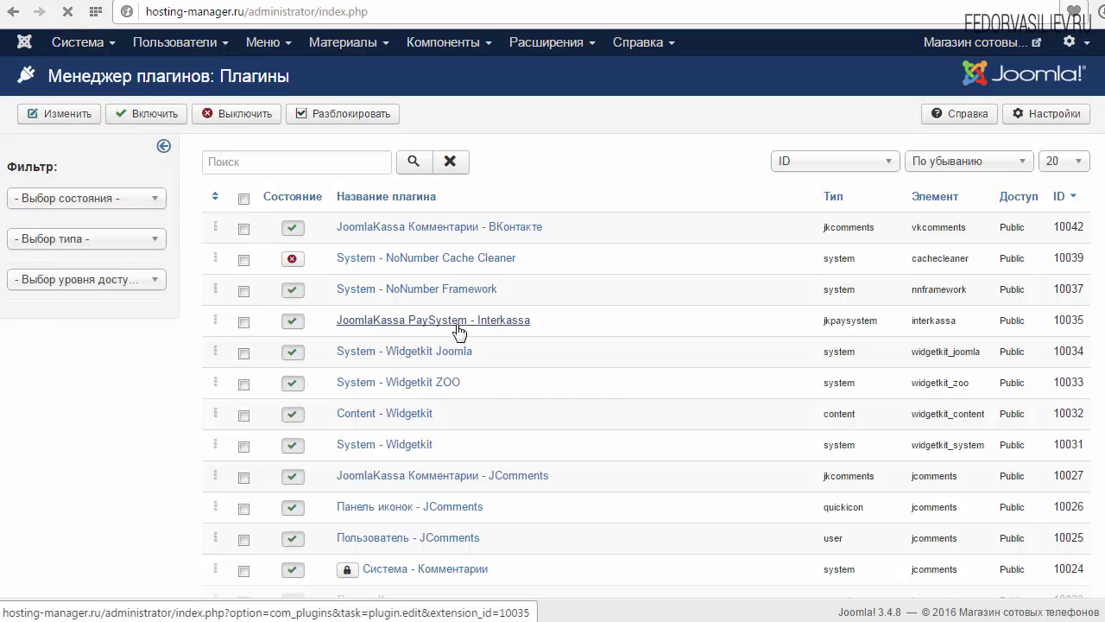
{"action": "left_click", "coordinate": [380, 158]}
{"action": "scroll", "coordinate": [458, 274], "scroll_direction": "down", "scroll_amount": 3}
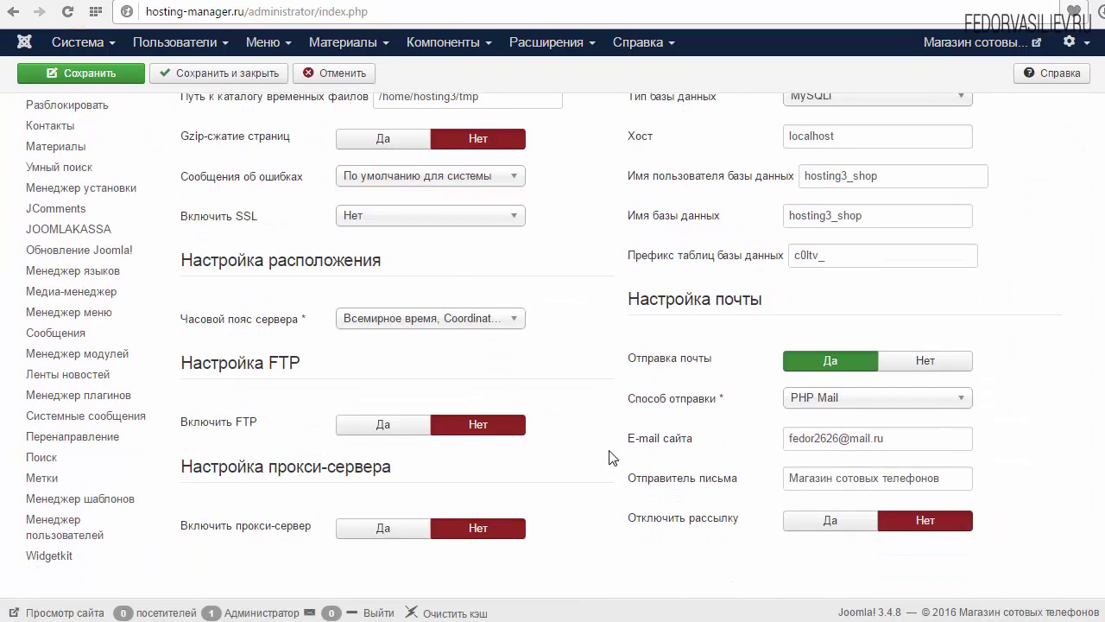
{"action": "left_click_drag", "start_coordinate": [662, 441], "coordinate": [734, 452]}
{"action": "left_click_drag", "start_coordinate": [912, 440], "coordinate": [713, 457]}
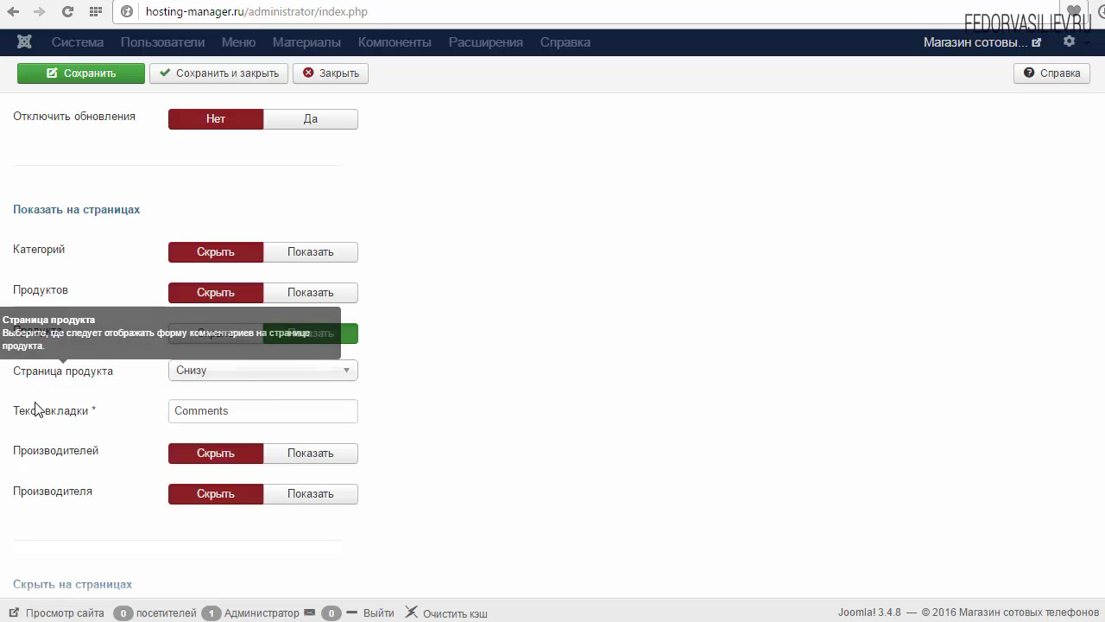
- Set Страница продукта to Во вкладках in the VKontakte comments plugin, keep "Comments" as Текст вкладки, and save
{"action": "left_click", "coordinate": [206, 371]}
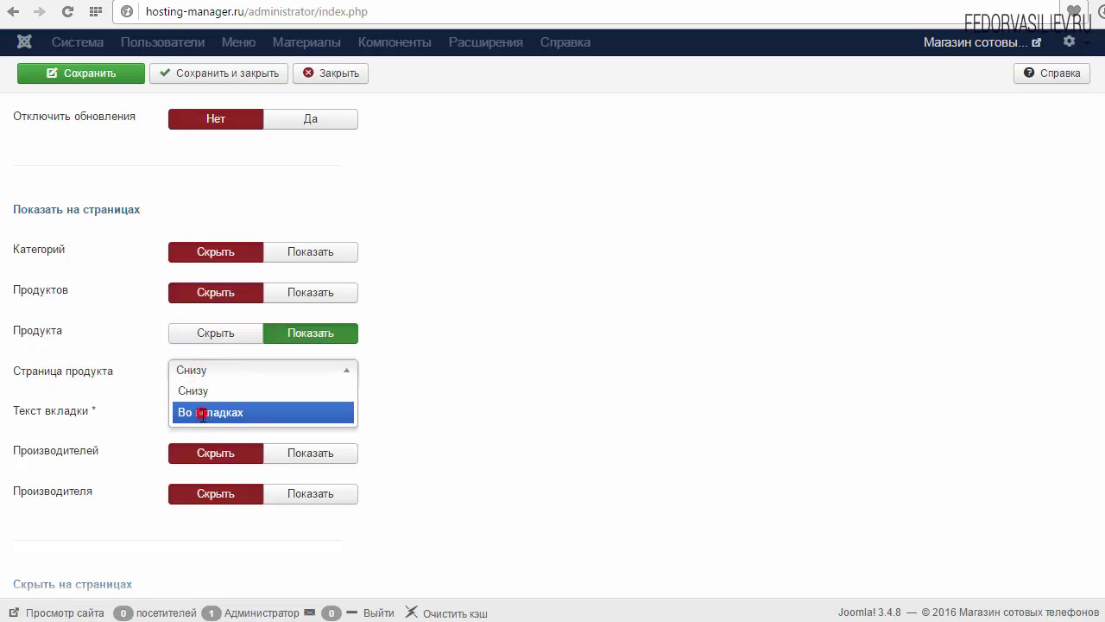
{"action": "left_click", "coordinate": [202, 412]}
{"action": "left_click", "coordinate": [261, 413]}
{"action": "double_click", "coordinate": [259, 413]}
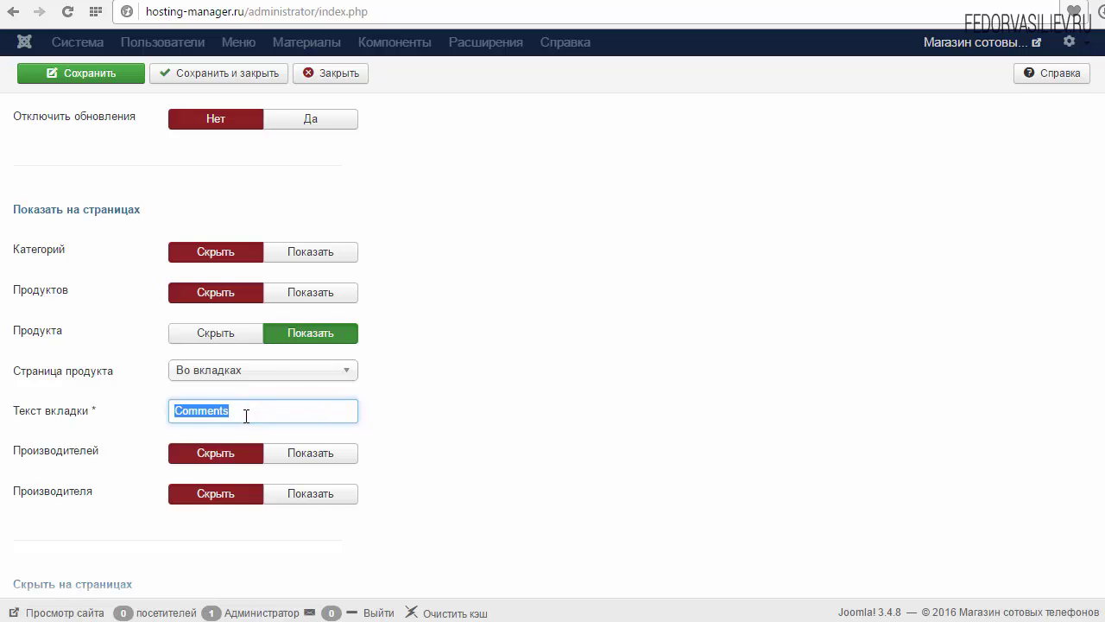
{"action": "left_click", "coordinate": [100, 69]}
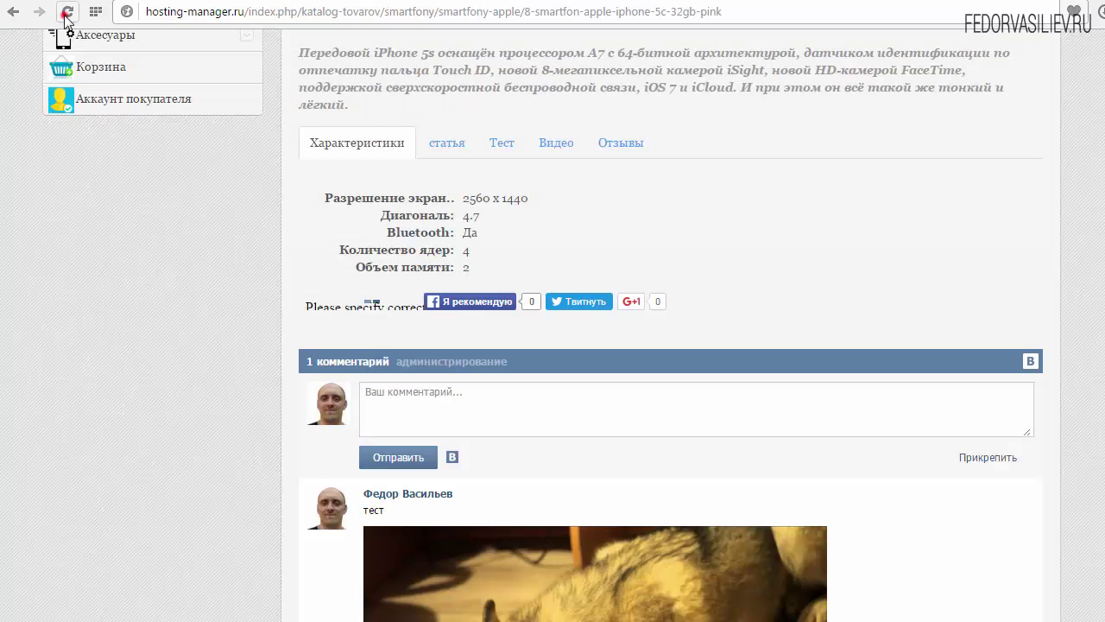
- Reload the pink iPhone 5c product page and view the Отзывы form and the VKontakte comments under Comments
{"action": "left_click", "coordinate": [65, 13]}
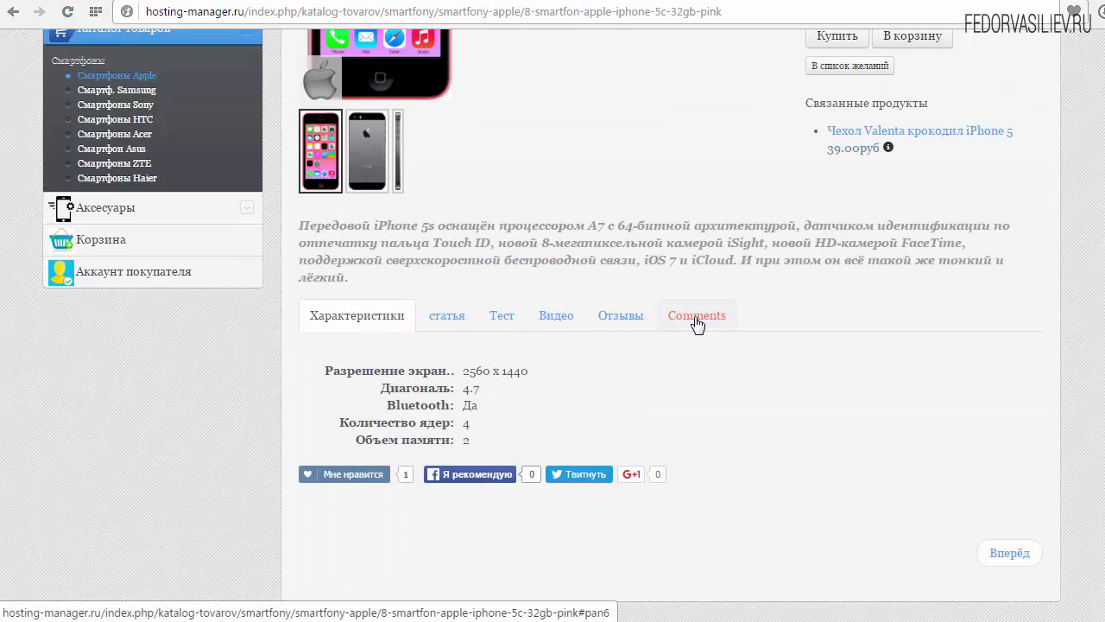
{"action": "scroll", "coordinate": [768, 459], "scroll_direction": "down", "scroll_amount": 1}
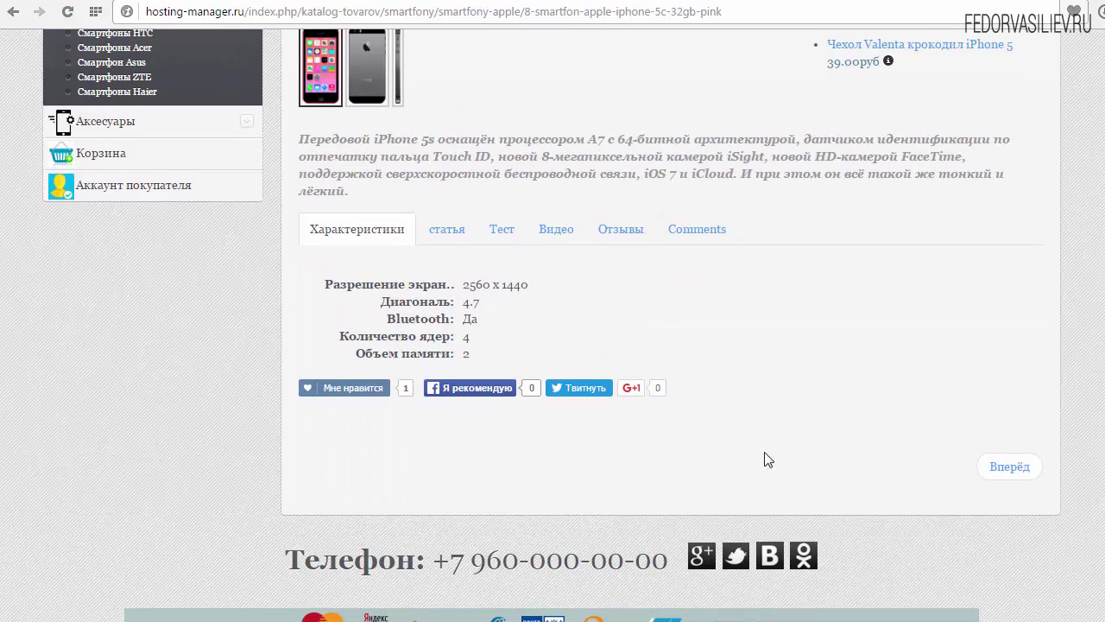
{"action": "left_click", "coordinate": [622, 231]}
{"action": "scroll", "coordinate": [382, 389], "scroll_direction": "down", "scroll_amount": 3}
{"action": "scroll", "coordinate": [432, 204], "scroll_direction": "up", "scroll_amount": 3}
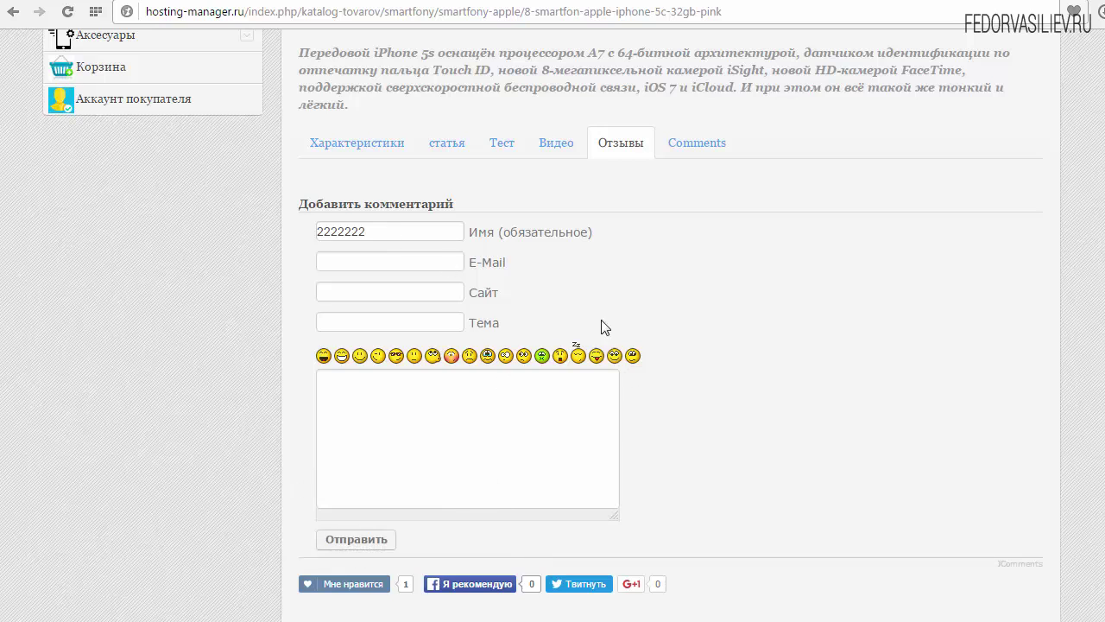
{"action": "left_click", "coordinate": [704, 143]}
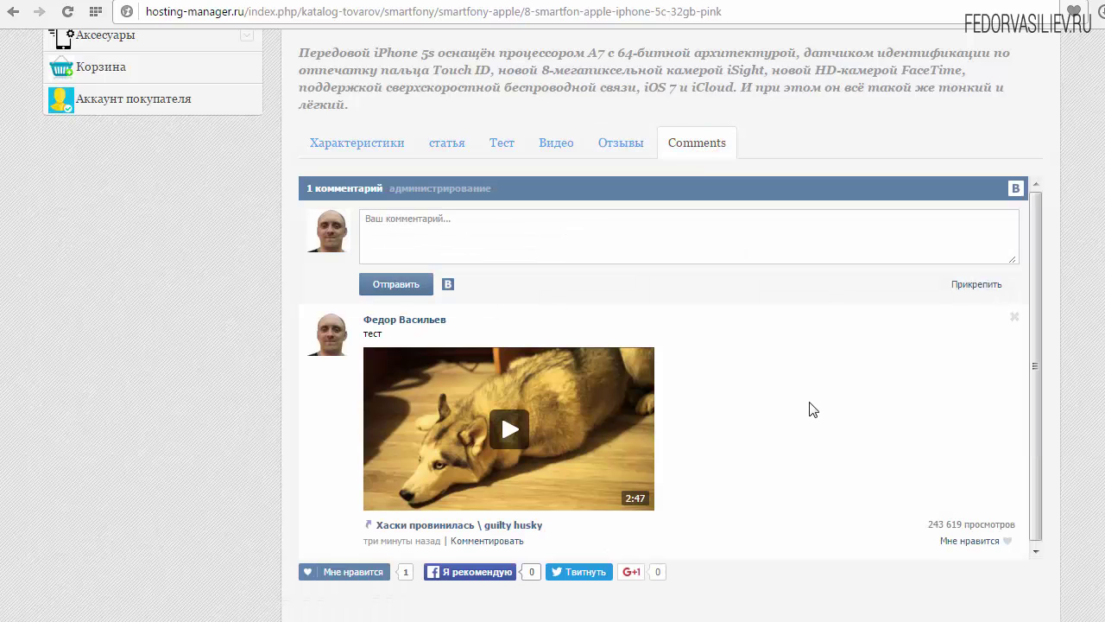
{"action": "scroll", "coordinate": [813, 403], "scroll_direction": "up", "scroll_amount": 2}
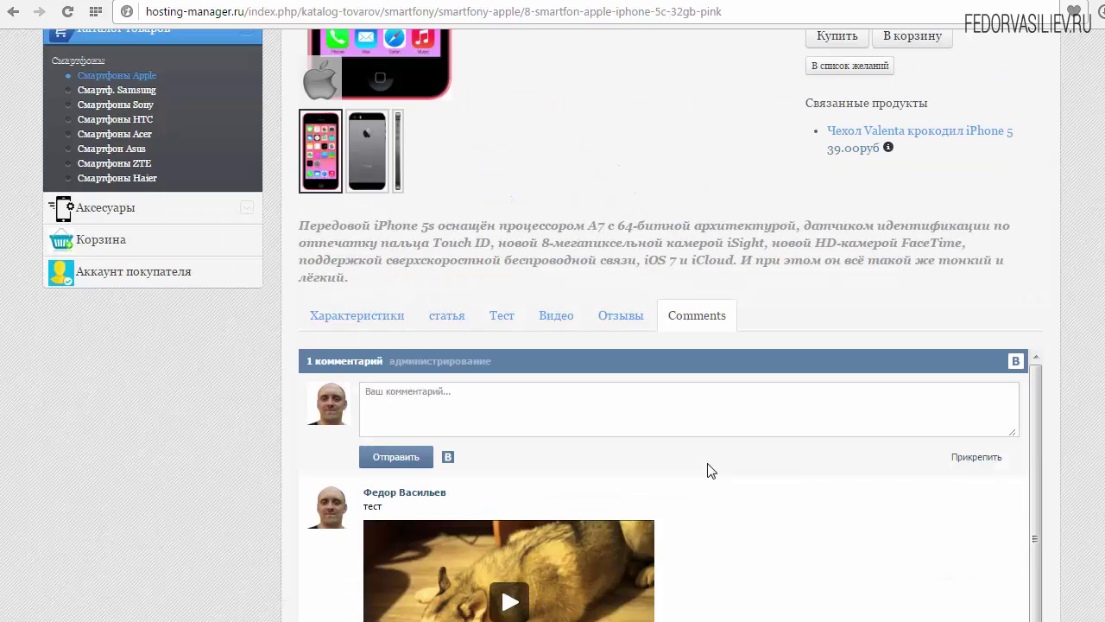